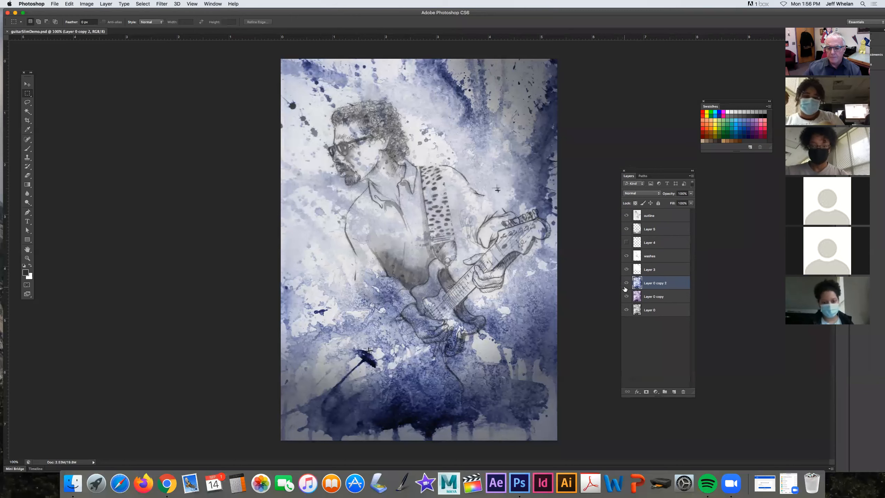
- Hide all the layers beneath the outline layer so that only the pencil drawing is displayed
{"action": "left_click", "coordinate": [626, 296]}
{"action": "left_click", "coordinate": [626, 309]}
{"action": "left_click", "coordinate": [626, 270]}
{"action": "left_click", "coordinate": [626, 255]}
{"action": "left_click", "coordinate": [626, 229]}
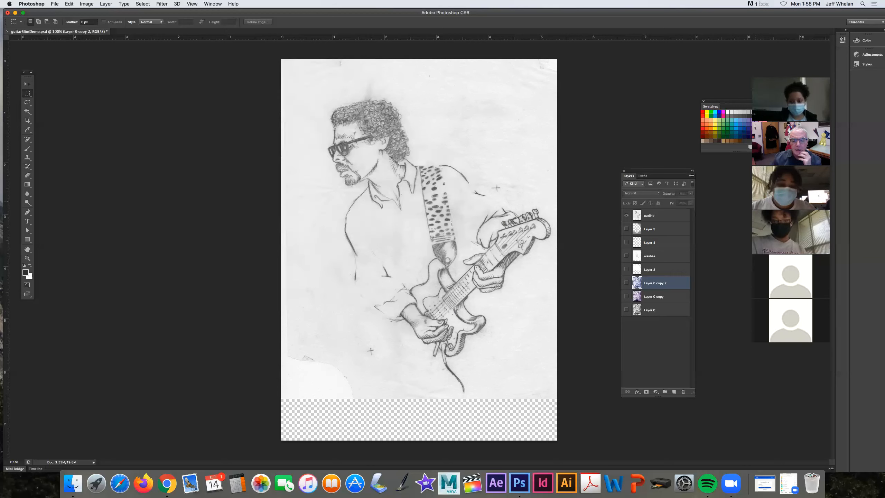
- Change the outline layer's blend mode to Normal
{"action": "left_click", "coordinate": [654, 213]}
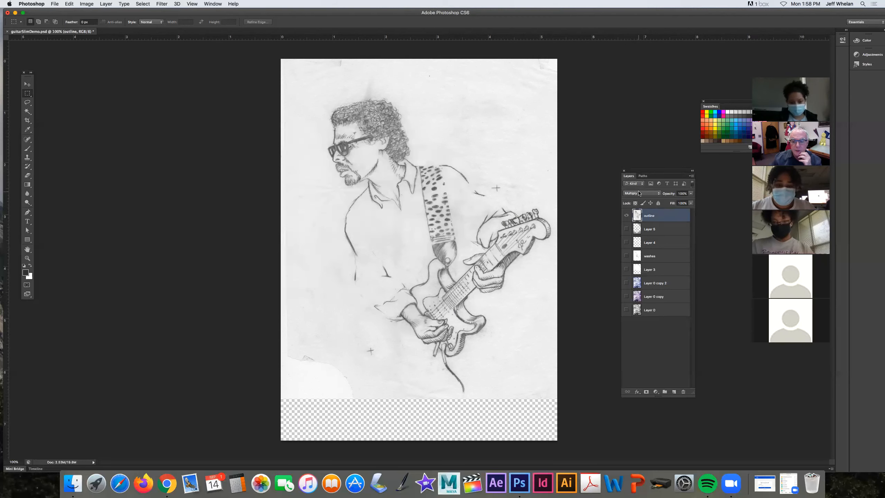
{"action": "left_click", "coordinate": [639, 193]}
{"action": "left_click", "coordinate": [633, 174]}
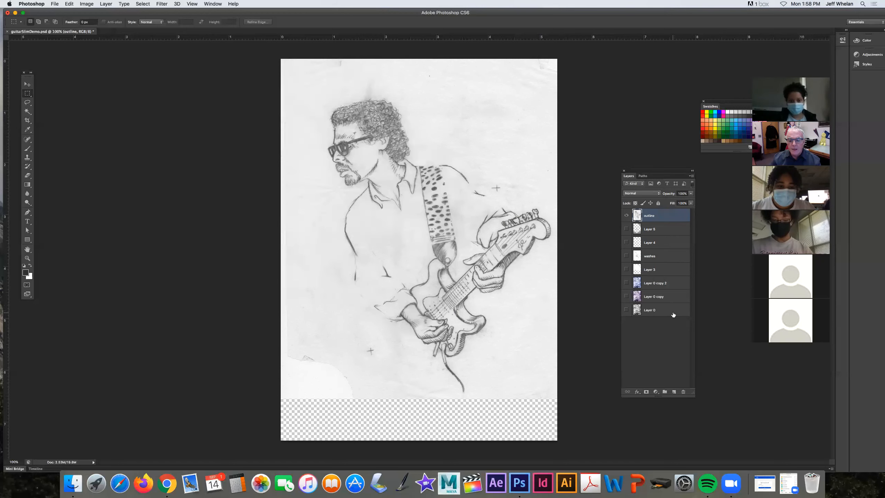
- View Layer 0 and the outline layer each on its own, and show both together
{"action": "left_click", "coordinate": [627, 215]}
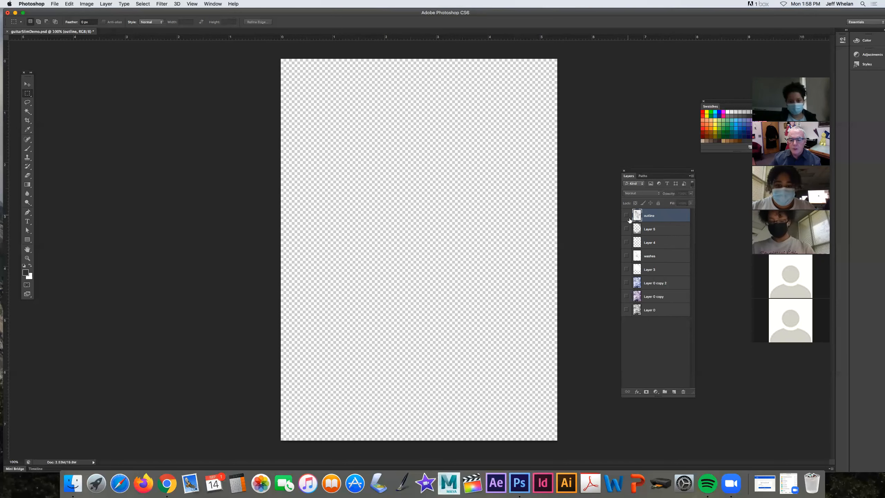
{"action": "left_click", "coordinate": [627, 309]}
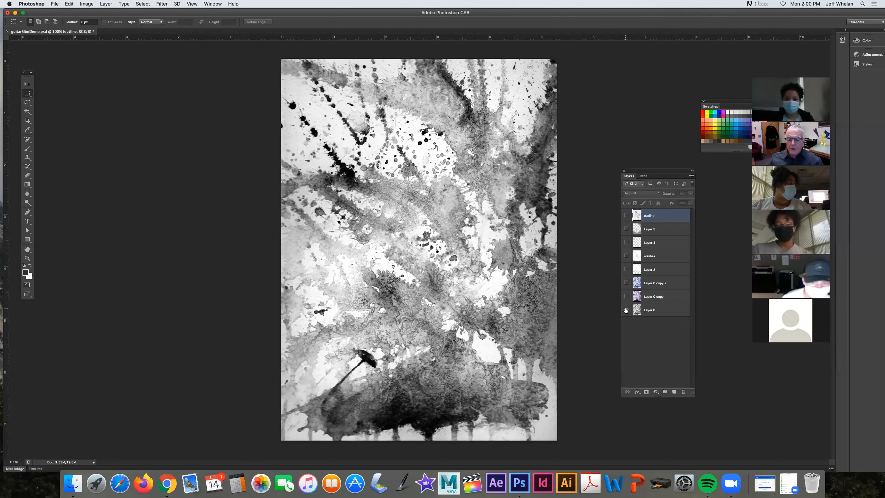
{"action": "left_click", "coordinate": [626, 310]}
{"action": "left_click", "coordinate": [626, 216]}
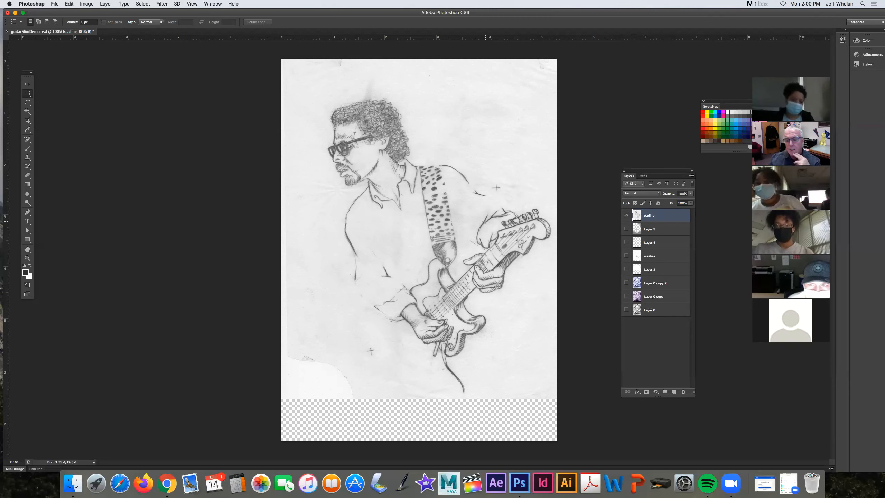
{"action": "left_click", "coordinate": [626, 310]}
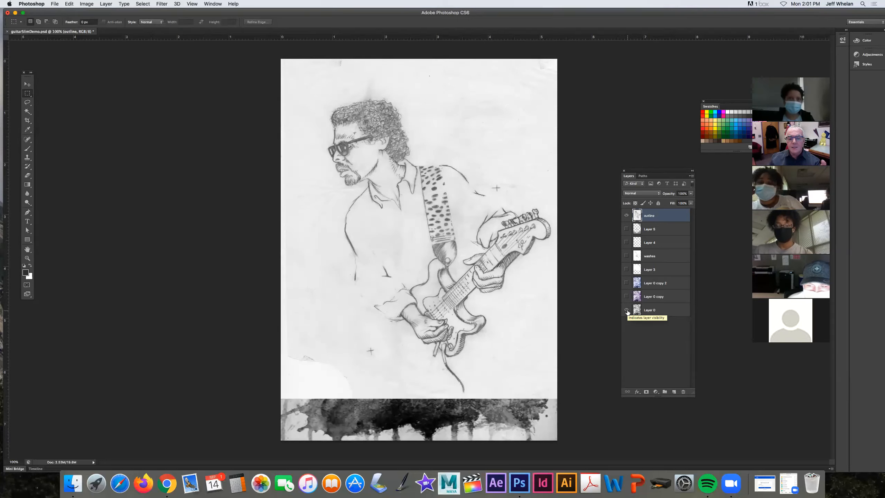
- Try the Multiply blend mode on Layer 0 and undo it
{"action": "left_click", "coordinate": [654, 312]}
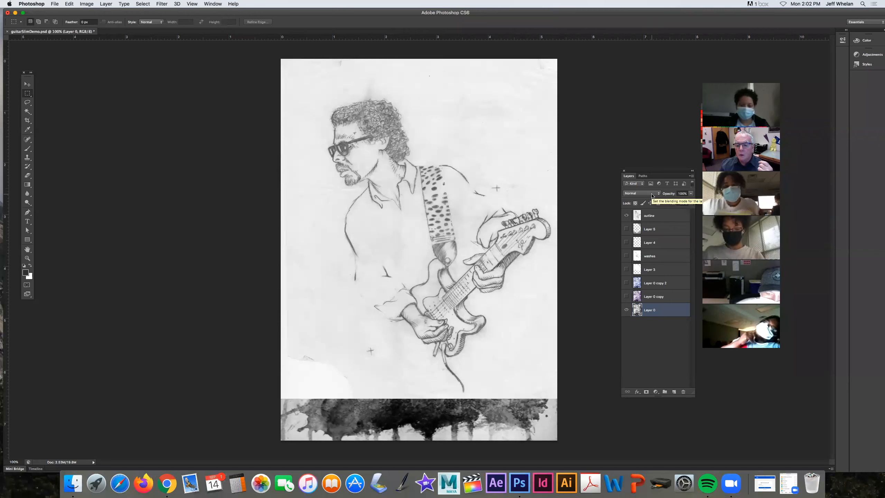
{"action": "left_click", "coordinate": [652, 196]}
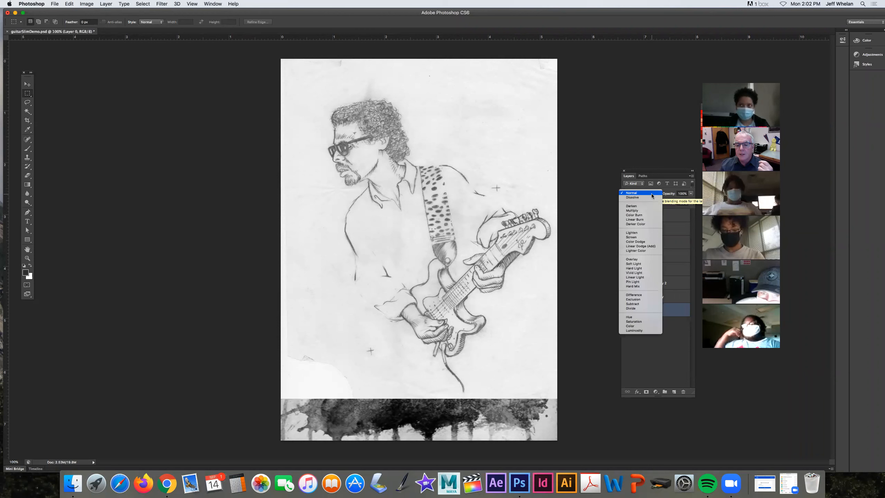
{"action": "left_click", "coordinate": [634, 211]}
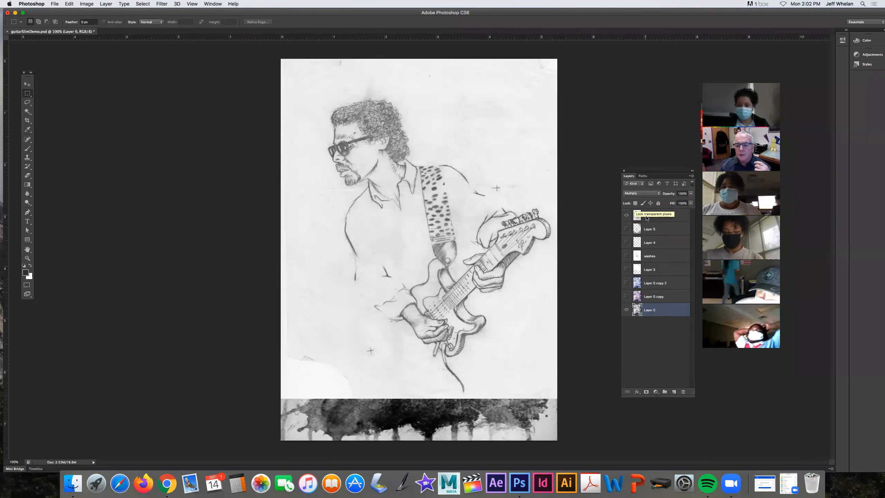
{"action": "key", "text": "super+z"}
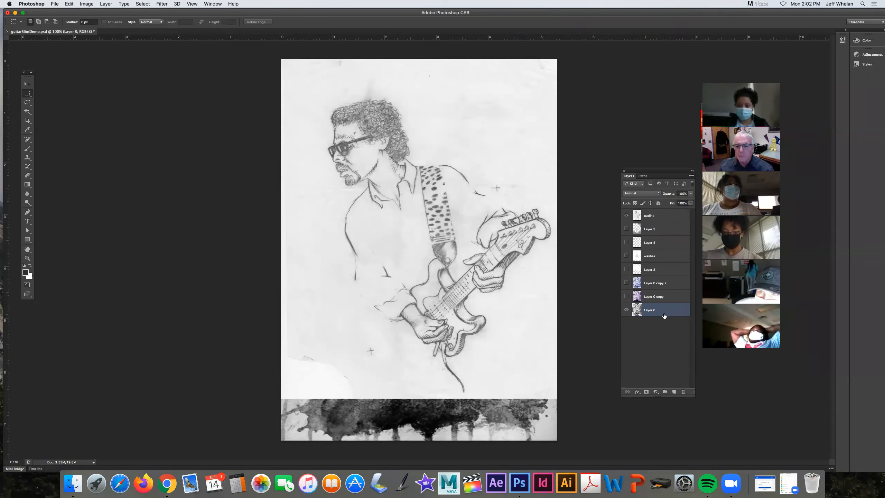
- Set the outline layer's blend mode to Multiply and keep the layer visible over Layer 0
{"action": "left_click", "coordinate": [651, 215]}
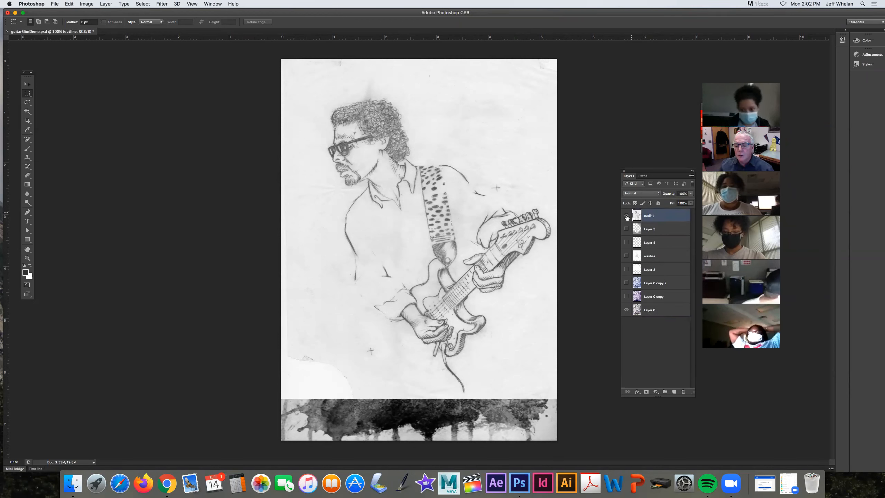
{"action": "left_click", "coordinate": [638, 193]}
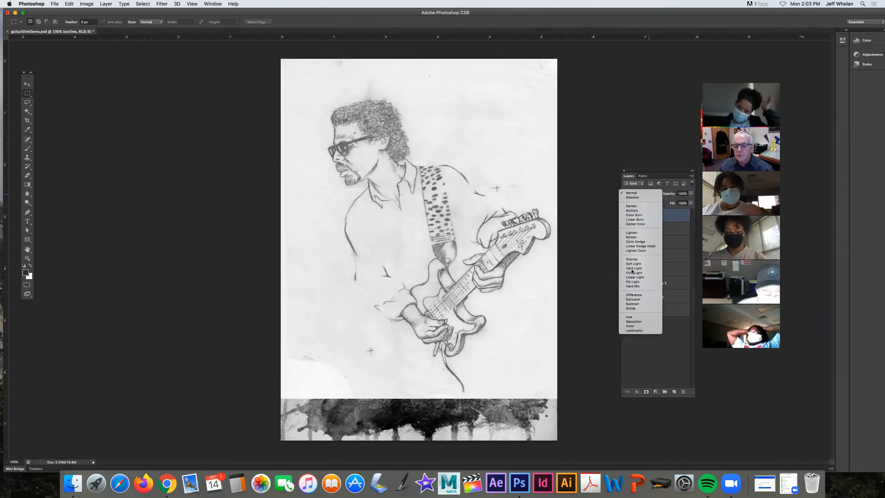
{"action": "left_click", "coordinate": [629, 211]}
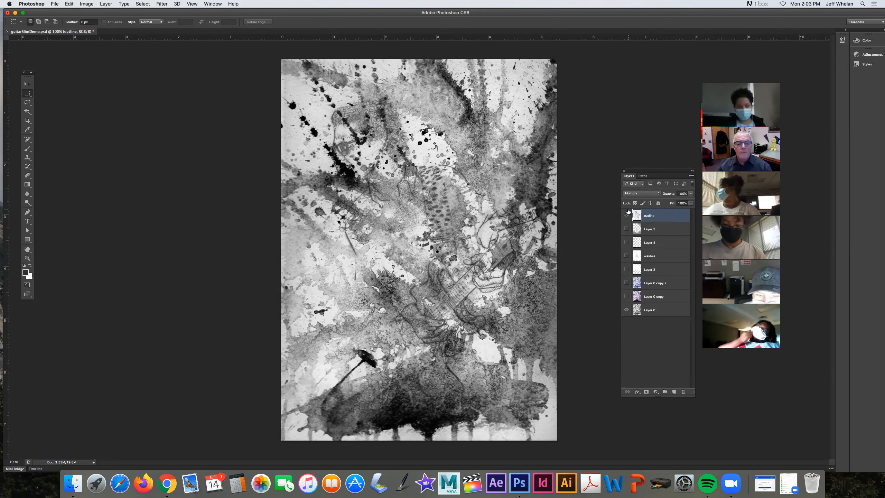
{"action": "left_click", "coordinate": [627, 214]}
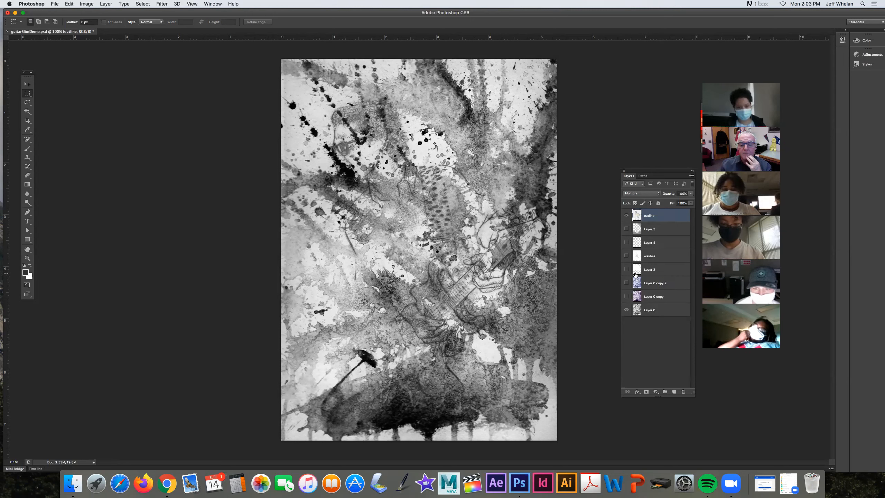
- Compare the artwork with Layer 3 shown and hidden, both with and without the outline layer
{"action": "left_click", "coordinate": [660, 271]}
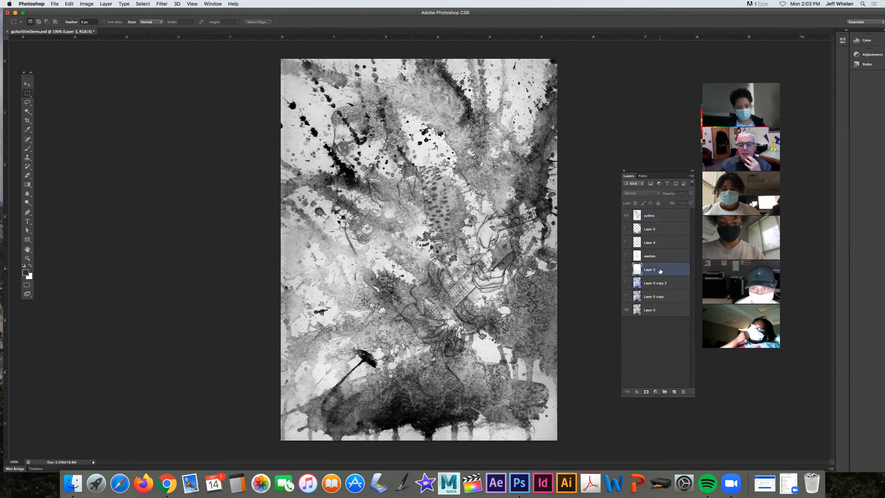
{"action": "left_click", "coordinate": [627, 269]}
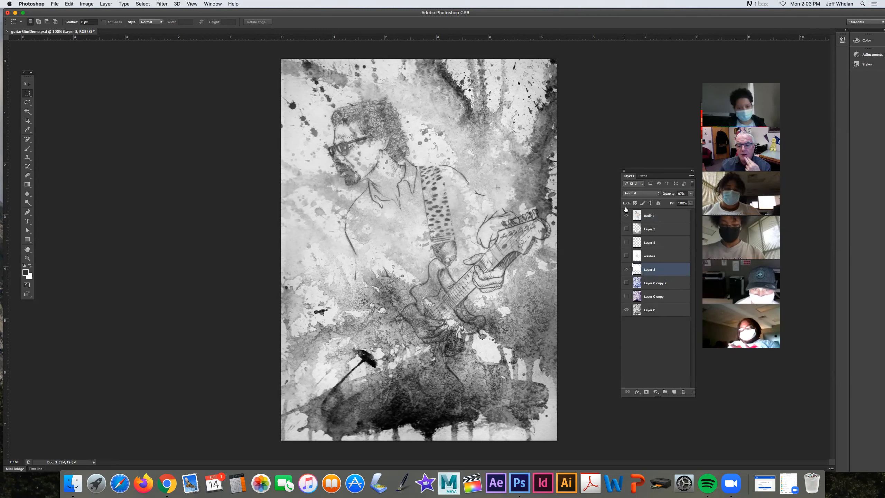
{"action": "left_click", "coordinate": [627, 216]}
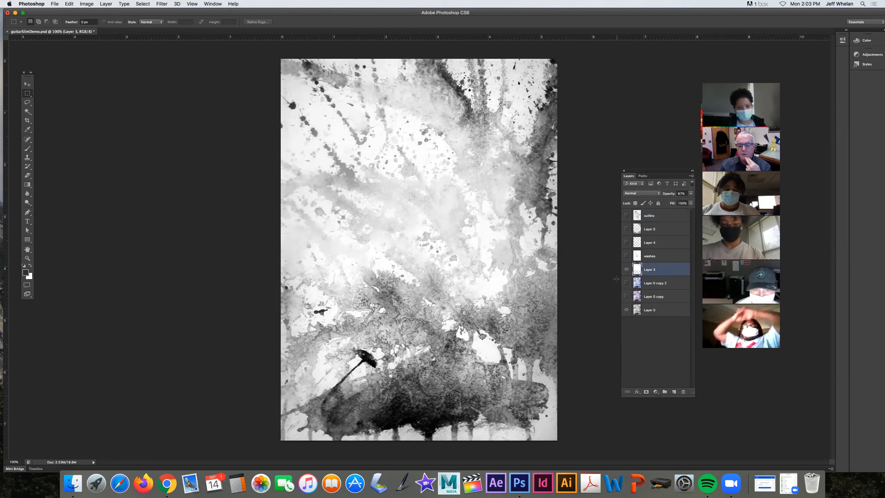
{"action": "left_click", "coordinate": [626, 269]}
{"action": "left_click", "coordinate": [626, 269]}
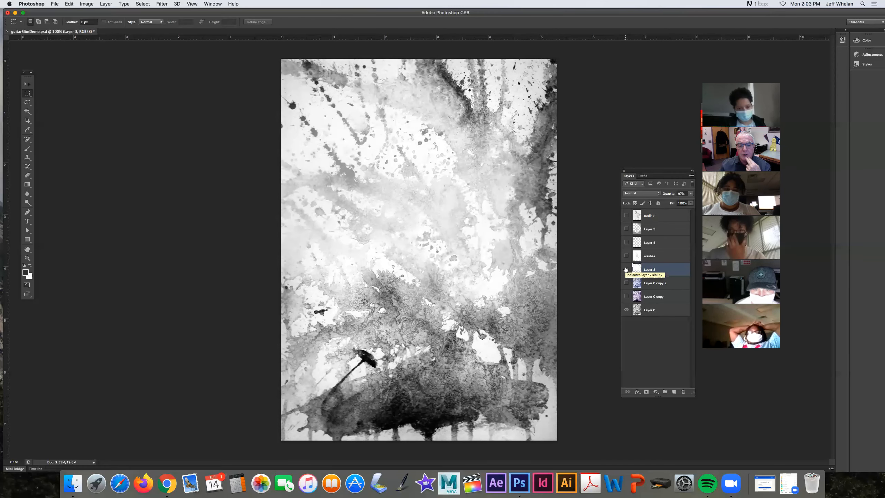
{"action": "left_click", "coordinate": [626, 269]}
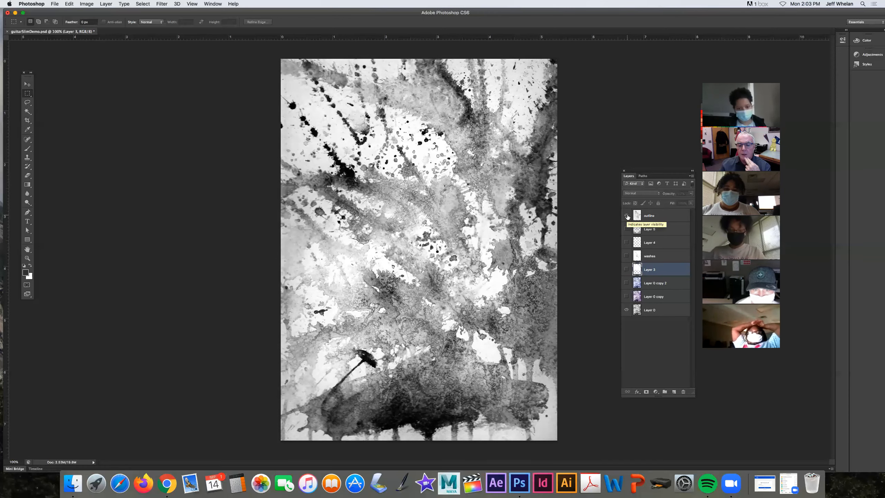
{"action": "left_click", "coordinate": [627, 216]}
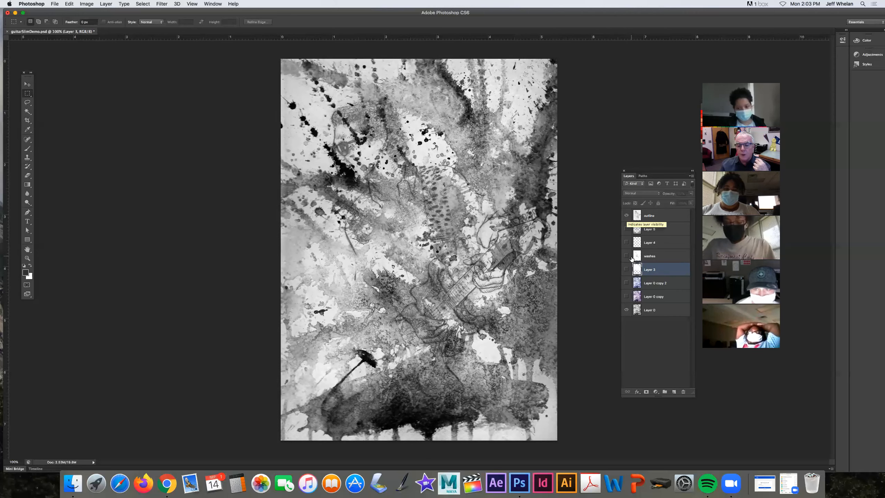
{"action": "left_click", "coordinate": [626, 269]}
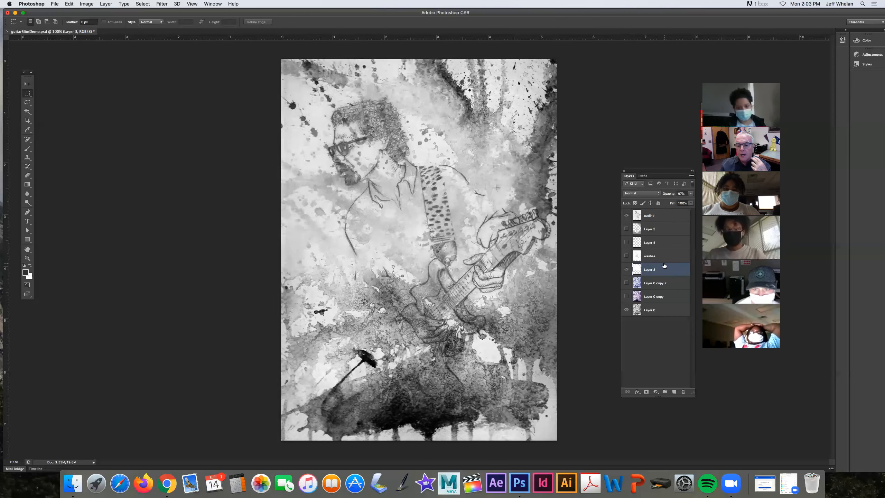
{"action": "left_click", "coordinate": [626, 269]}
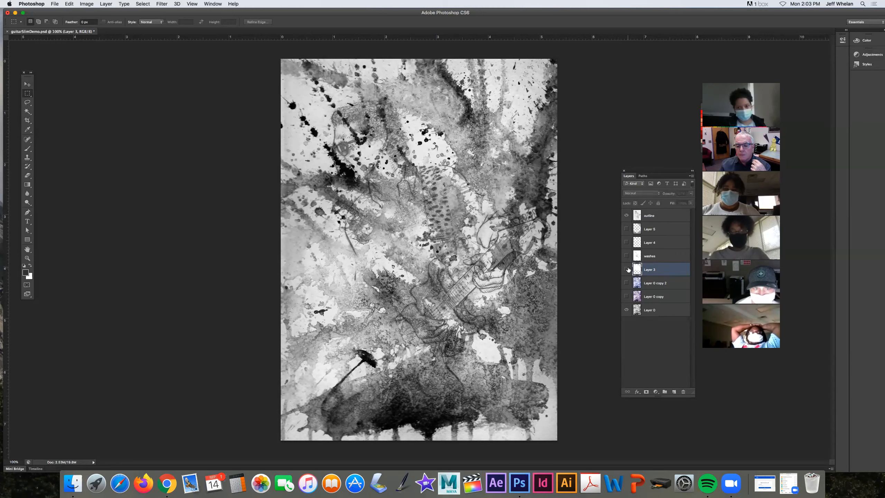
- Display the washes layer by itself, hiding Layer 0 and the outline layer
{"action": "left_click", "coordinate": [664, 258]}
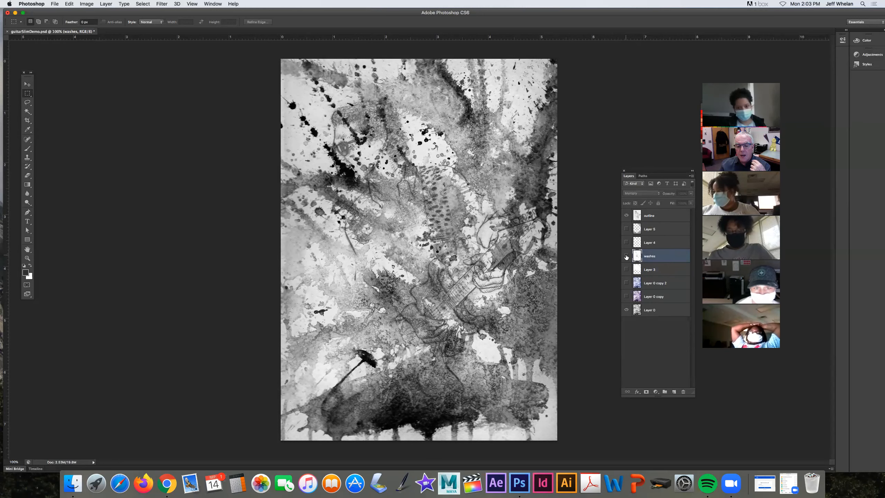
{"action": "left_click", "coordinate": [626, 309]}
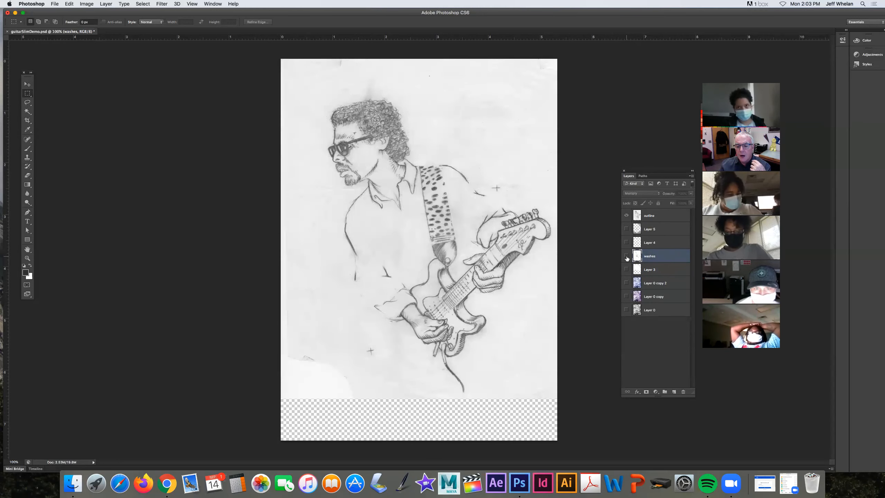
{"action": "left_click", "coordinate": [626, 257]}
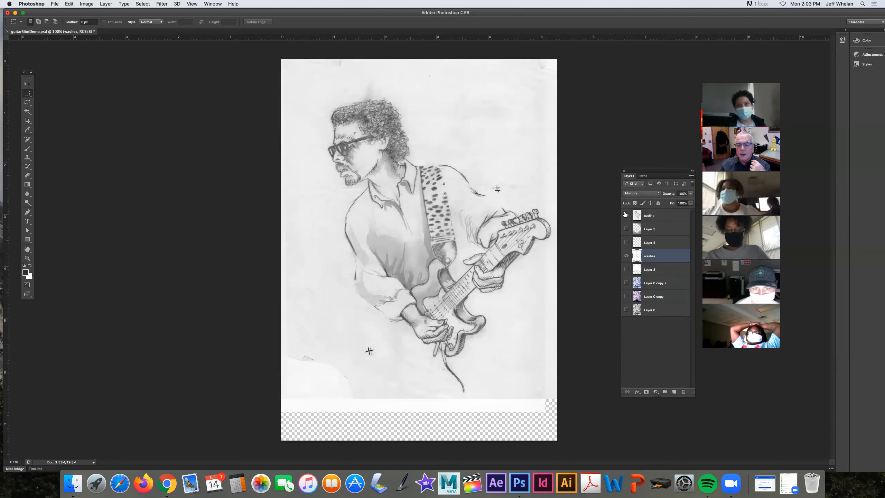
{"action": "left_click", "coordinate": [626, 215]}
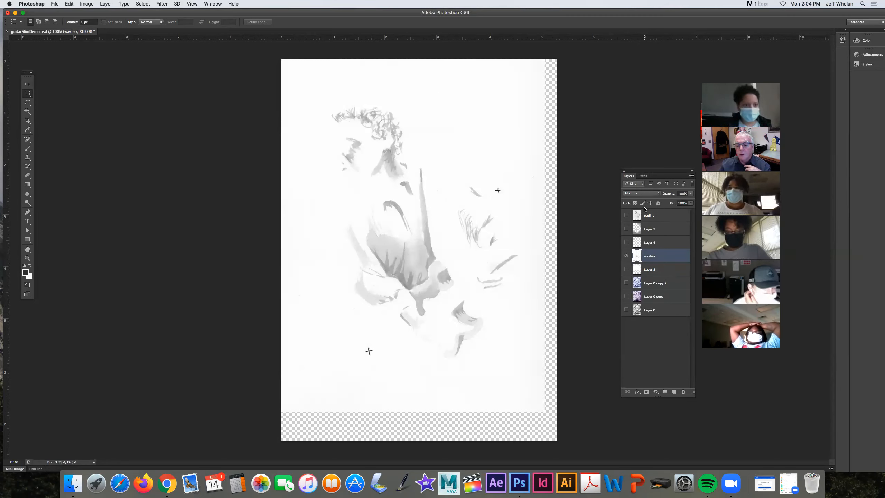
{"action": "left_click", "coordinate": [626, 310]}
{"action": "left_click", "coordinate": [626, 310]}
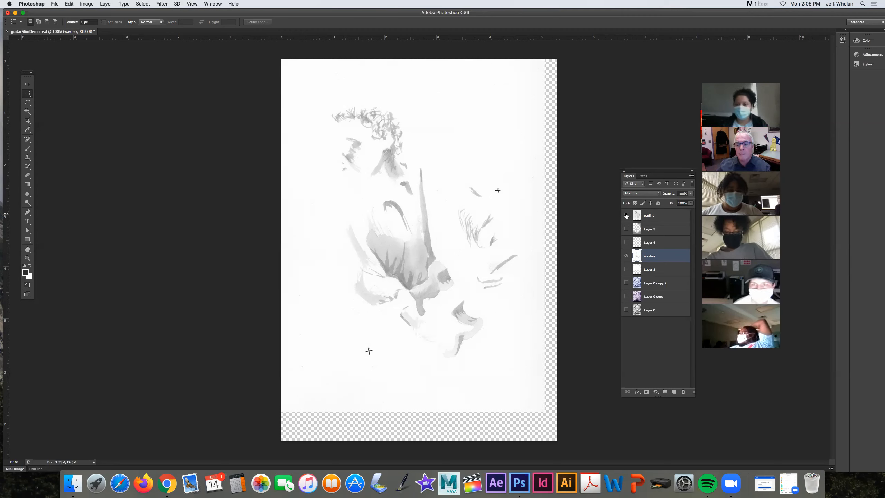
- Show the outline layer, Layer 0 and Layer 3 together with the washes, and select Layer 3
{"action": "left_click", "coordinate": [627, 216]}
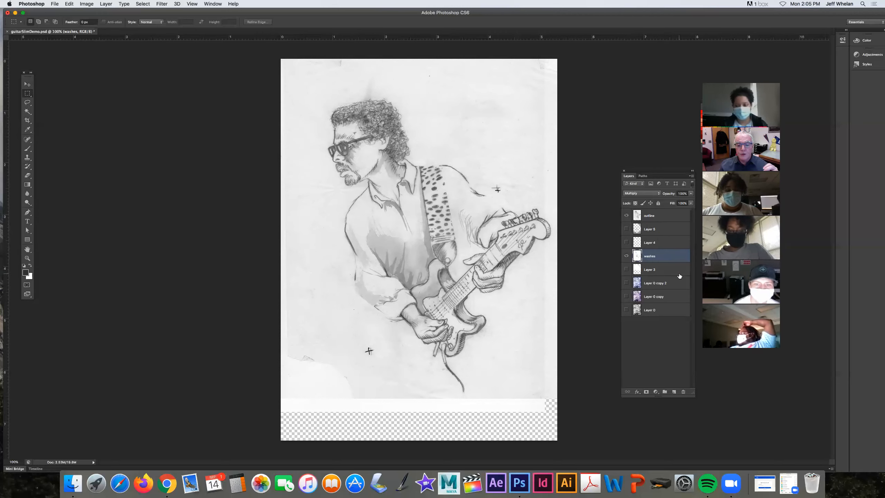
{"action": "left_click", "coordinate": [626, 310]}
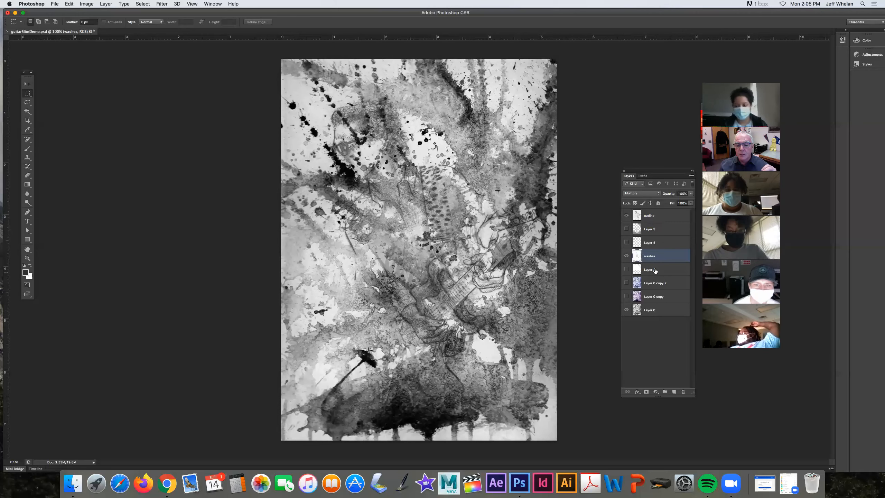
{"action": "left_click", "coordinate": [626, 269]}
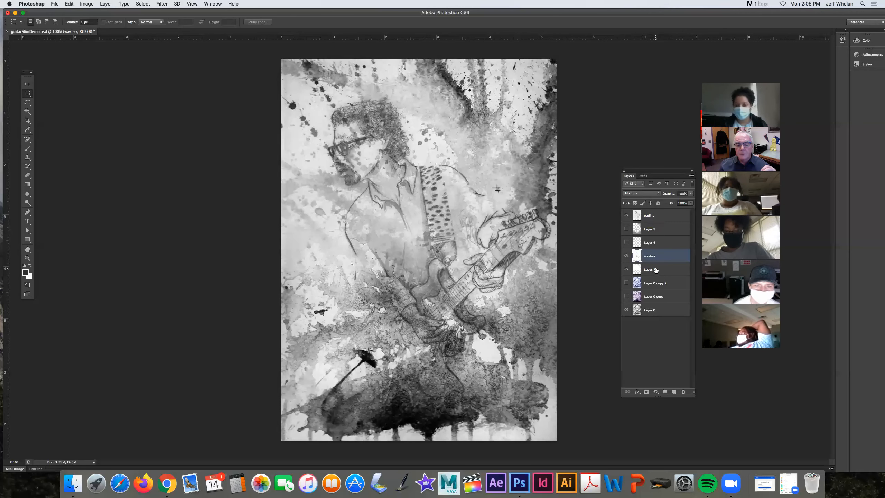
{"action": "left_click", "coordinate": [654, 271]}
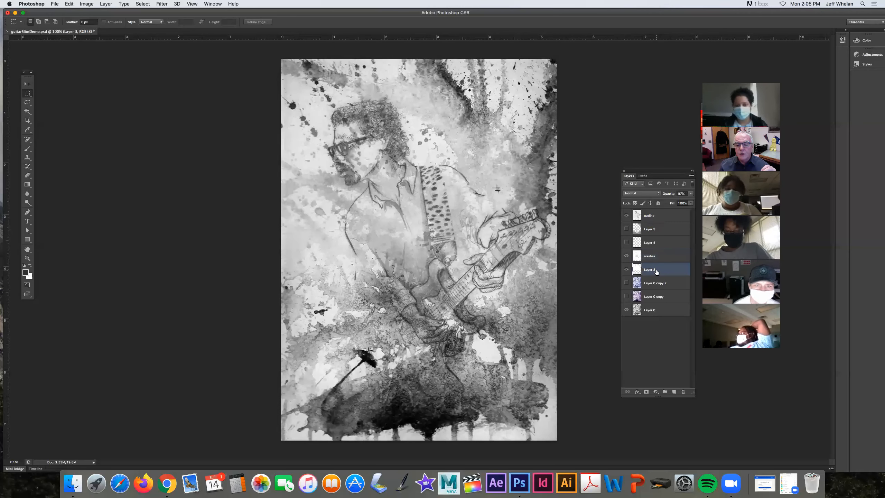
- Compare the artwork with Layer 4 shown and hidden, and select Layer 4
{"action": "left_click", "coordinate": [626, 242]}
{"action": "left_click", "coordinate": [626, 243]}
{"action": "left_click", "coordinate": [626, 243]}
{"action": "left_click", "coordinate": [627, 242]}
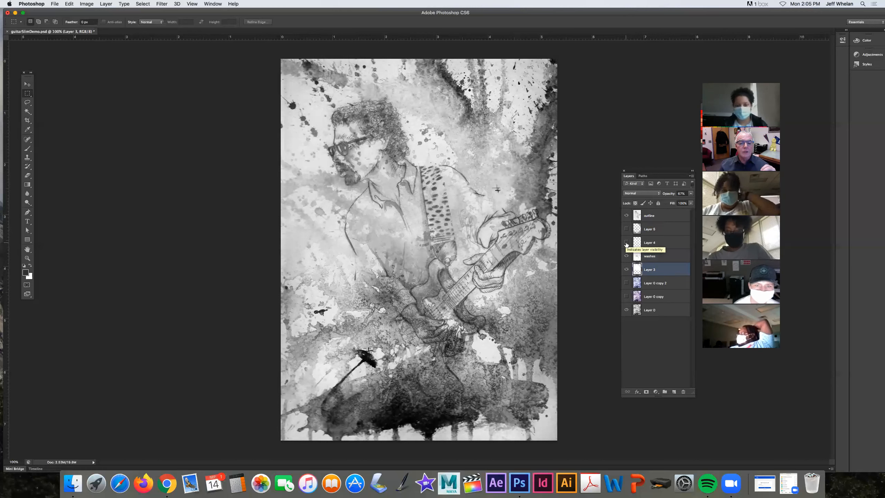
{"action": "left_click", "coordinate": [627, 243]}
{"action": "left_click", "coordinate": [626, 243]}
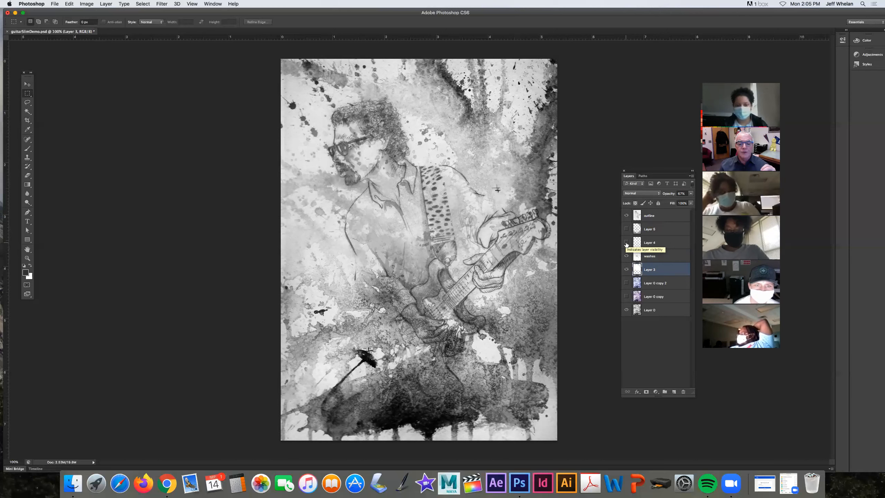
{"action": "left_click", "coordinate": [624, 246]}
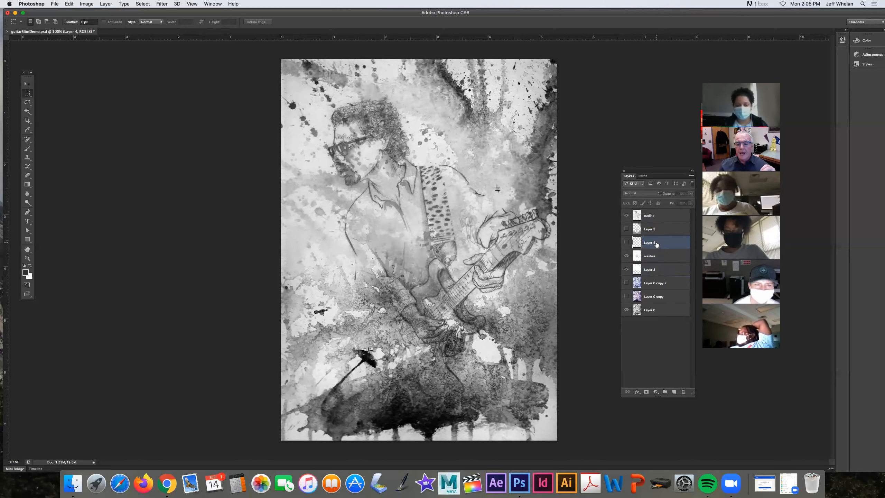
- Show Layer 4 and Layer 5, select Layer 5 and compare the artwork with Layer 5 hidden and shown
{"action": "left_click", "coordinate": [626, 242]}
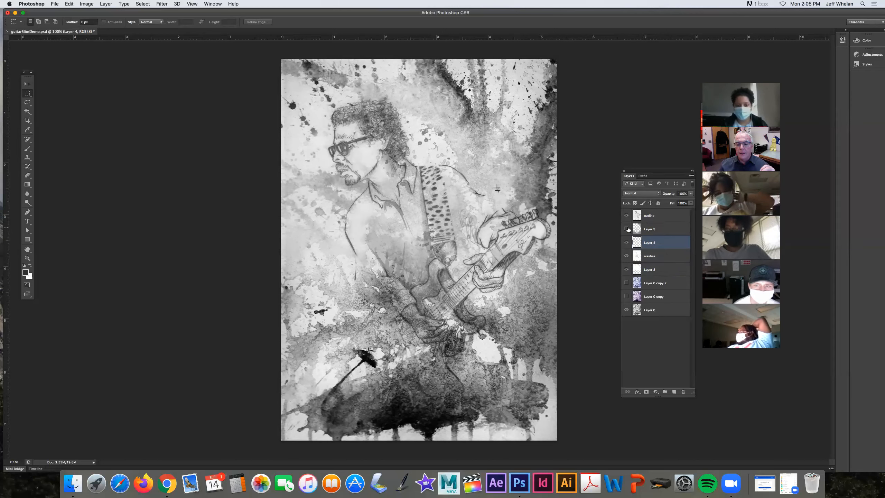
{"action": "left_click", "coordinate": [627, 229]}
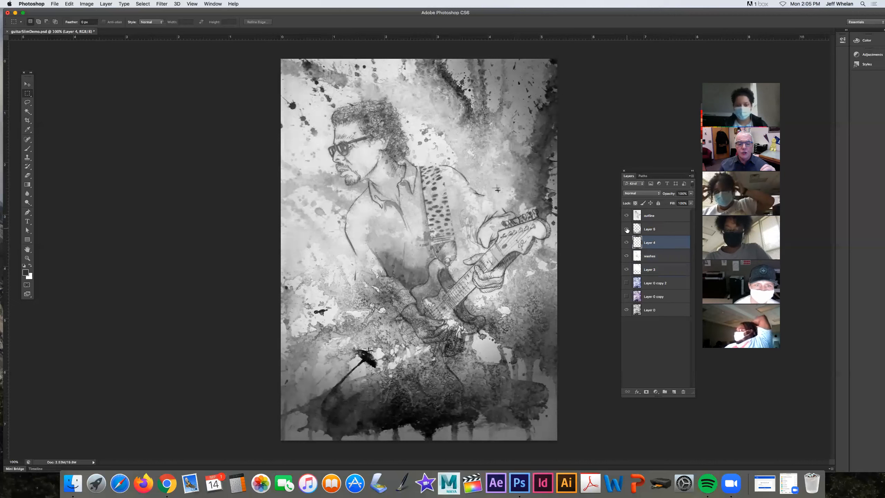
{"action": "left_click", "coordinate": [655, 229]}
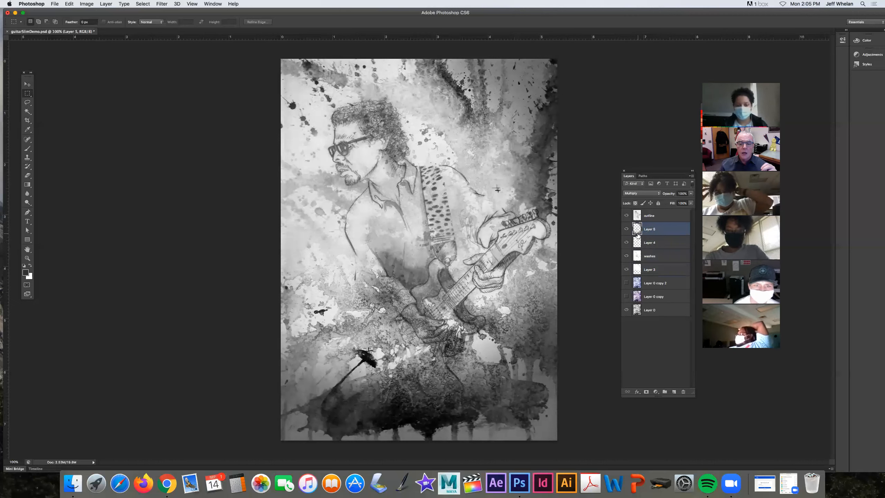
{"action": "left_click", "coordinate": [626, 229]}
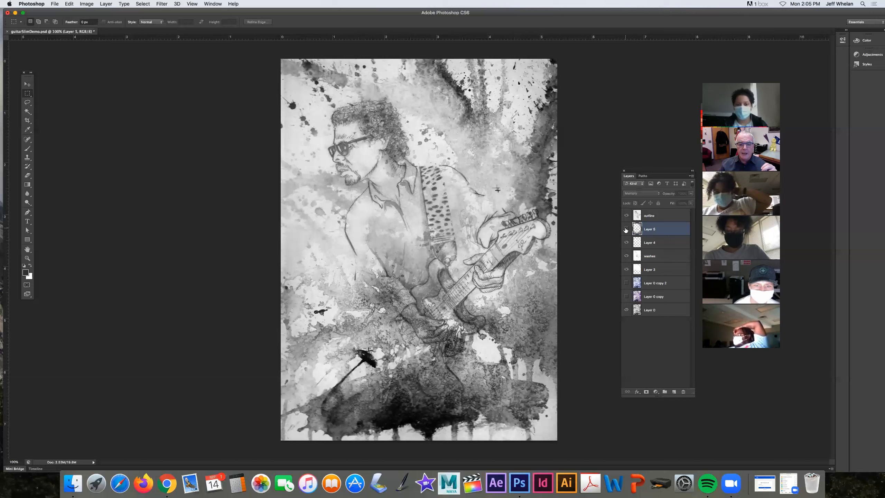
{"action": "left_click", "coordinate": [626, 229]}
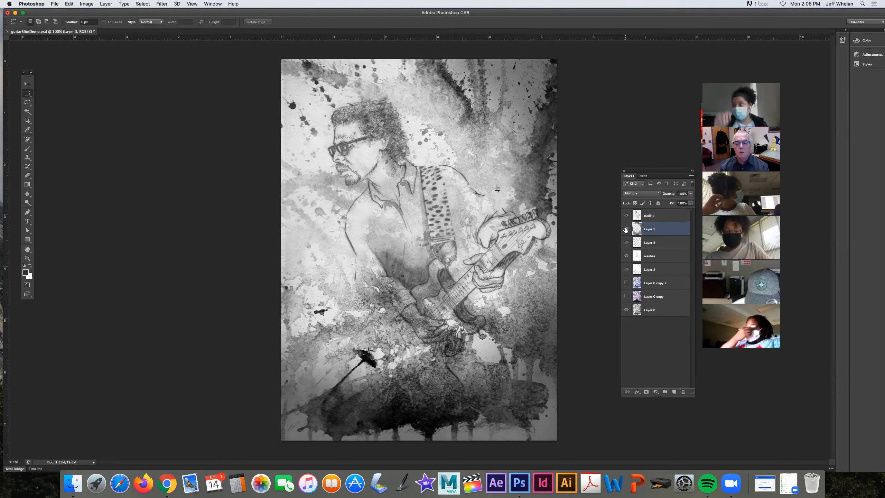
- Preview the purple Layer 0 copy and the blue Layer 0 copy 2 backgrounds, and hide both again
{"action": "left_click", "coordinate": [627, 296]}
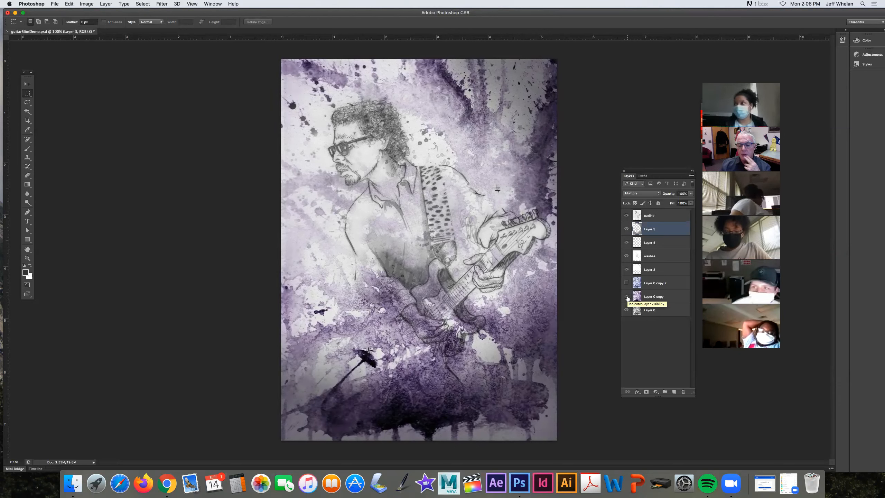
{"action": "left_click", "coordinate": [626, 283]}
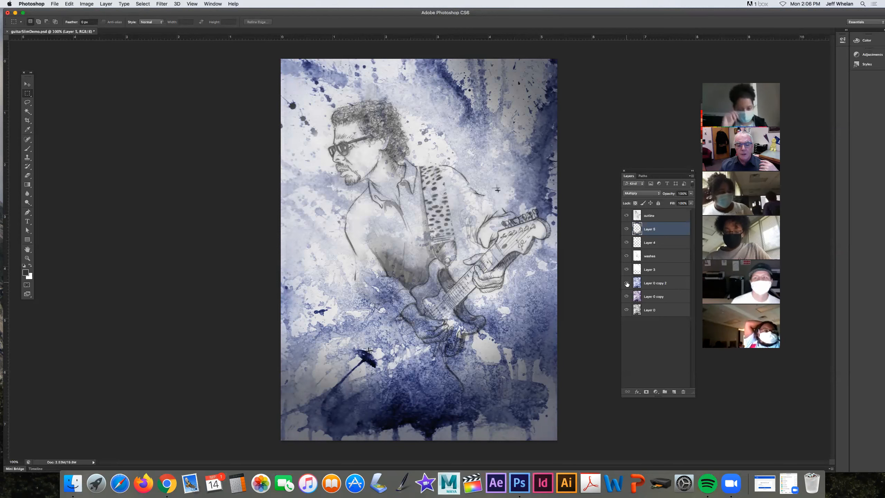
{"action": "left_click", "coordinate": [627, 283]}
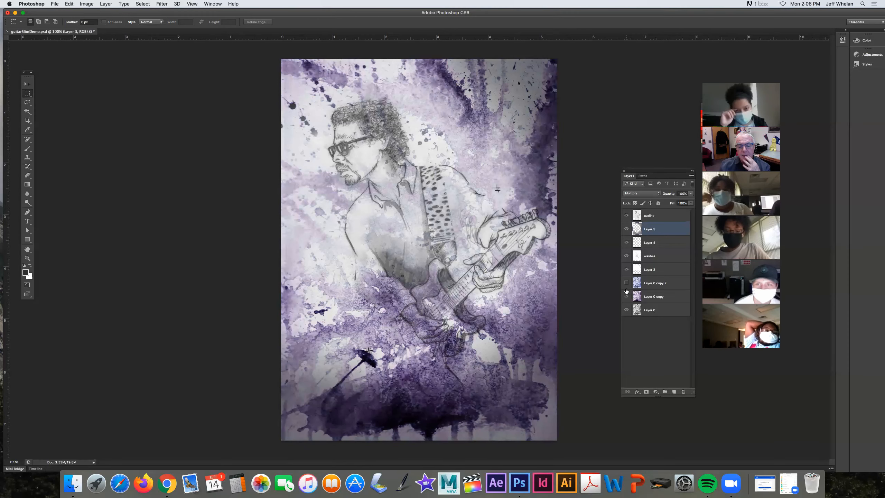
{"action": "left_click", "coordinate": [627, 296]}
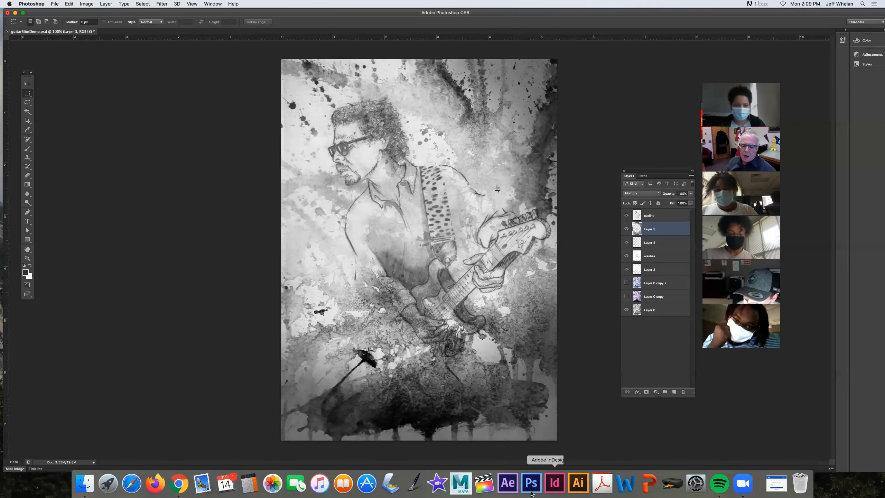
- Add a new layer above Layer 5 and place the layers and two-column tools palettes beside the artwork
{"action": "left_click_drag", "start_coordinate": [663, 174], "coordinate": [636, 148]}
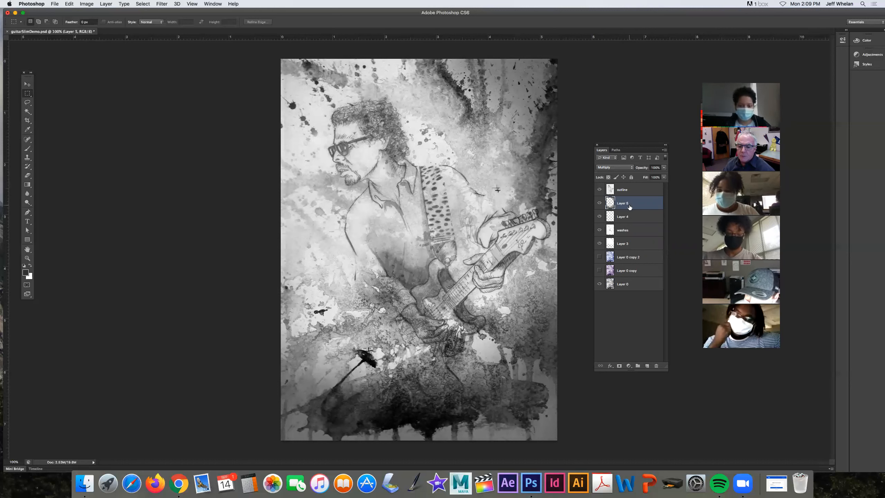
{"action": "left_click", "coordinate": [647, 366]}
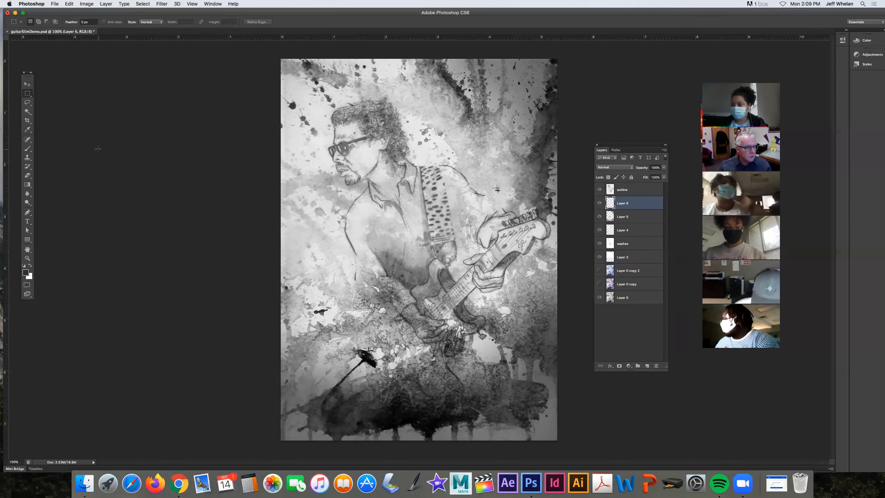
{"action": "left_click", "coordinate": [31, 73]}
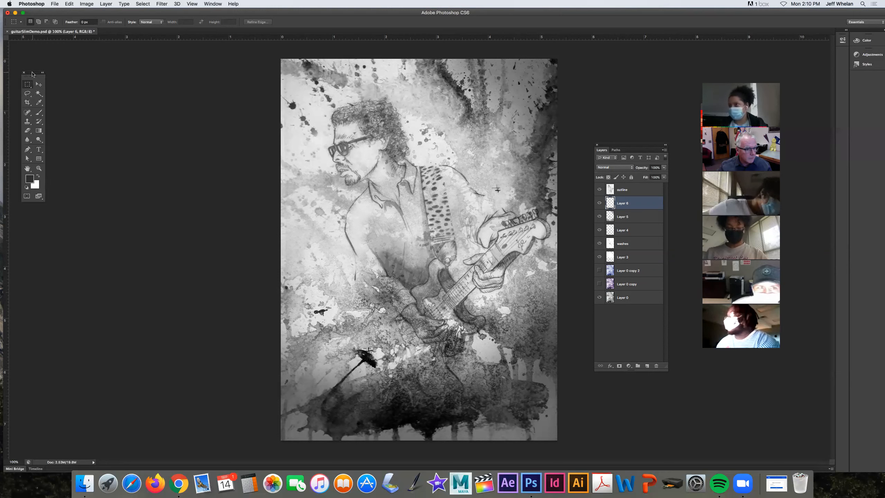
{"action": "left_click_drag", "start_coordinate": [31, 74], "coordinate": [253, 157]}
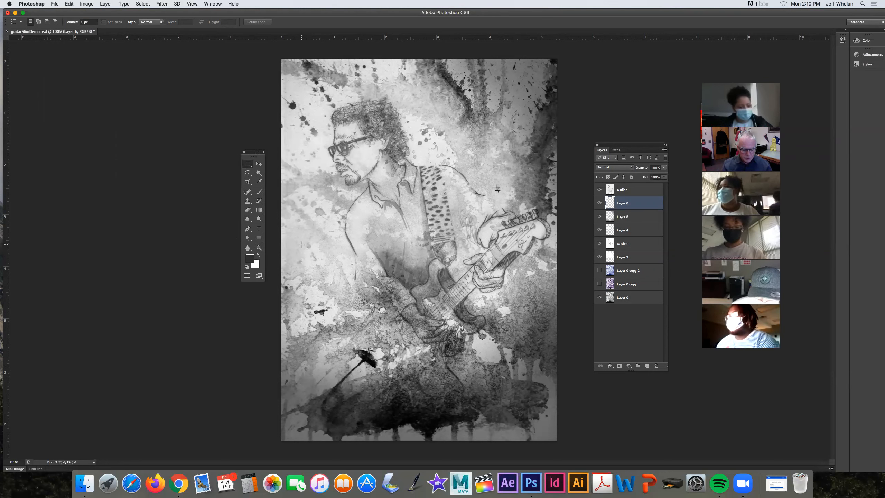
- Select the guitar body with the Lasso tool, tracing freehand around its pencil outline and across the neck
{"action": "key", "text": "z"}
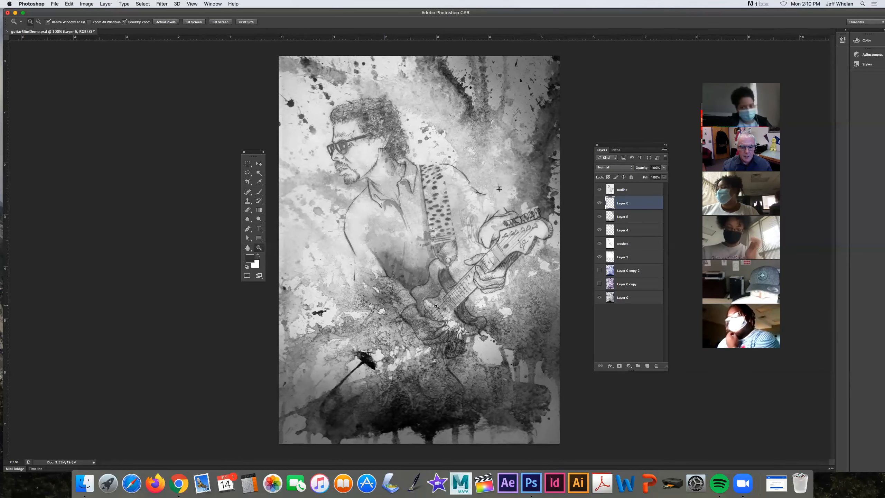
{"action": "left_click", "coordinate": [449, 314]}
{"action": "left_click", "coordinate": [456, 323]}
{"action": "key", "text": "h"}
{"action": "left_click_drag", "start_coordinate": [434, 284], "coordinate": [408, 234]}
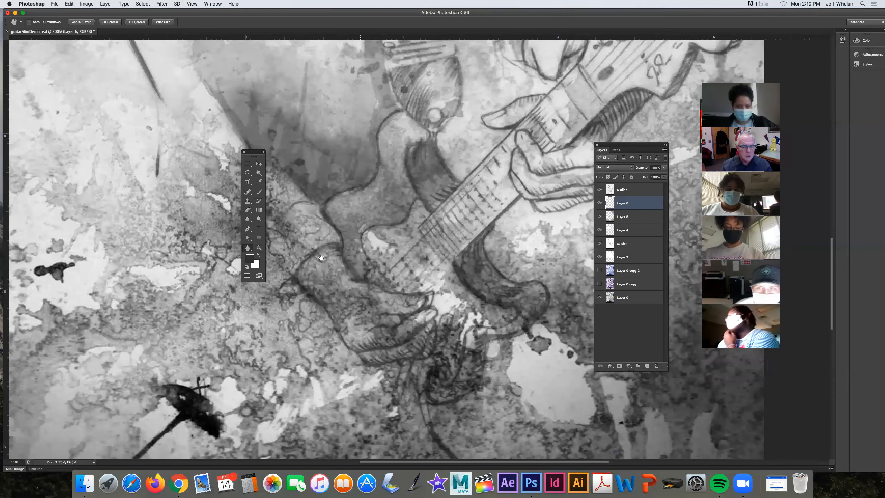
{"action": "left_click", "coordinate": [248, 172]}
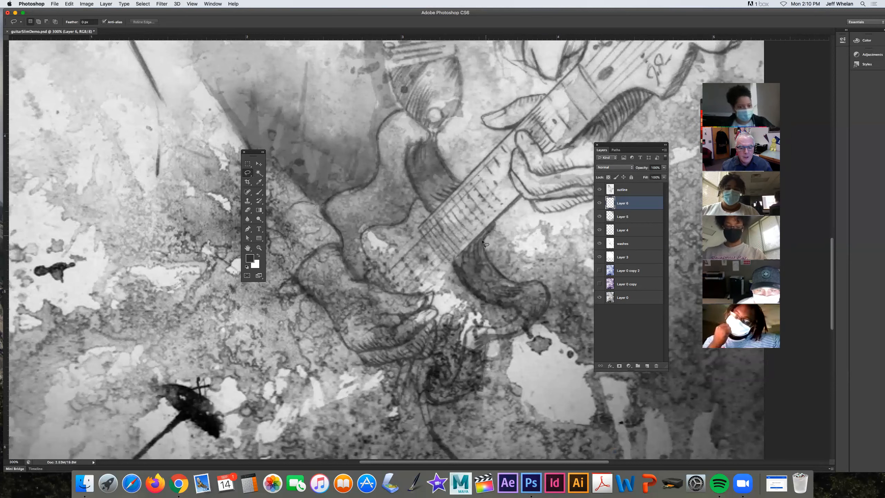
{"action": "mouse_move", "coordinate": [487, 258]}
{"action": "left_mouse_down"}
{"action": "mouse_move", "coordinate": [511, 283]}
{"action": "mouse_move", "coordinate": [539, 282]}
{"action": "mouse_move", "coordinate": [549, 300]}
{"action": "mouse_move", "coordinate": [523, 334]}
{"action": "mouse_move", "coordinate": [485, 340]}
{"action": "mouse_move", "coordinate": [477, 391]}
{"action": "mouse_move", "coordinate": [448, 412]}
{"action": "mouse_move", "coordinate": [408, 371]}
{"action": "mouse_move", "coordinate": [413, 358]}
{"action": "mouse_move", "coordinate": [433, 353]}
{"action": "mouse_move", "coordinate": [439, 311]}
{"action": "mouse_move", "coordinate": [424, 294]}
{"action": "left_mouse_up"}
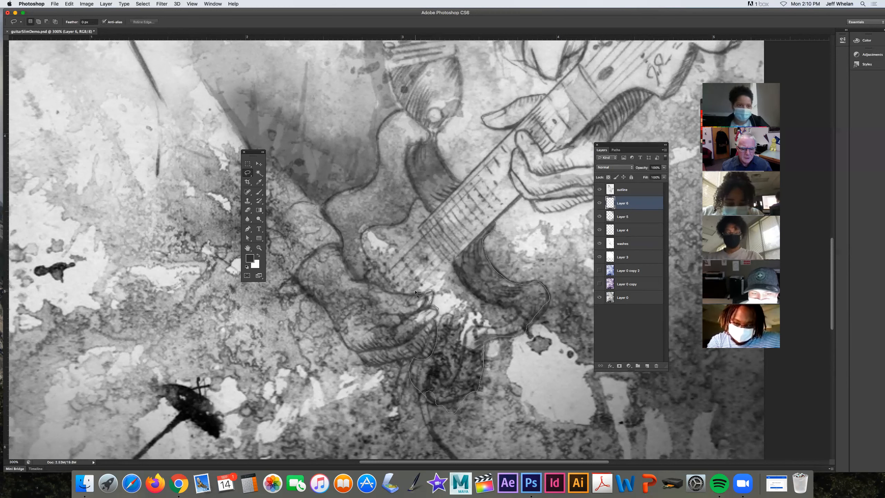
{"action": "mouse_move", "coordinate": [408, 294]}
{"action": "left_mouse_down"}
{"action": "mouse_move", "coordinate": [355, 279]}
{"action": "mouse_move", "coordinate": [324, 211]}
{"action": "mouse_move", "coordinate": [331, 197]}
{"action": "mouse_move", "coordinate": [375, 183]}
{"action": "mouse_move", "coordinate": [386, 118]}
{"action": "mouse_move", "coordinate": [409, 110]}
{"action": "mouse_move", "coordinate": [437, 133]}
{"action": "mouse_move", "coordinate": [441, 161]}
{"action": "mouse_move", "coordinate": [493, 222]}
{"action": "left_mouse_up"}
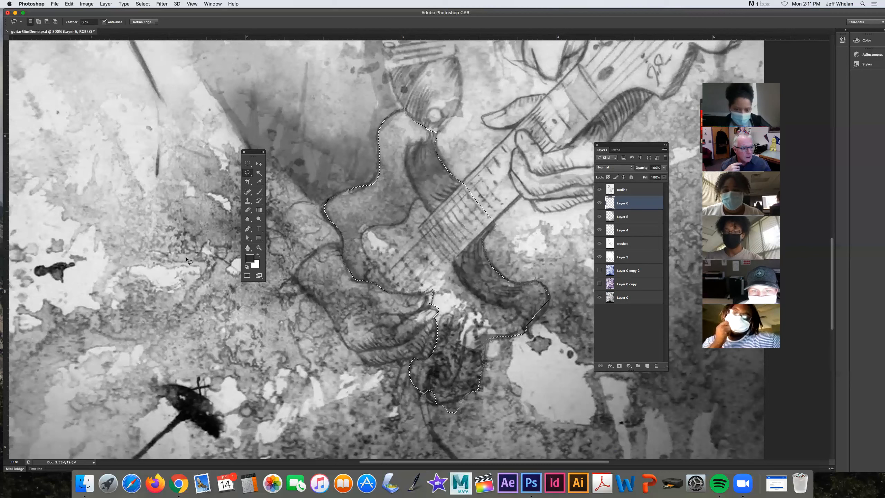
- Set the foreground color to bright blue, hex 47b2f0
{"action": "left_click", "coordinate": [249, 258]}
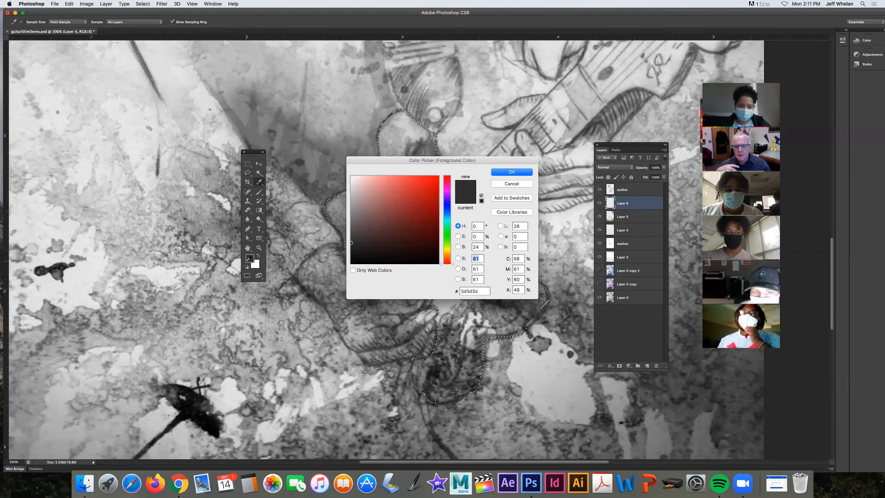
{"action": "left_click", "coordinate": [447, 215]}
{"action": "left_click", "coordinate": [414, 186]}
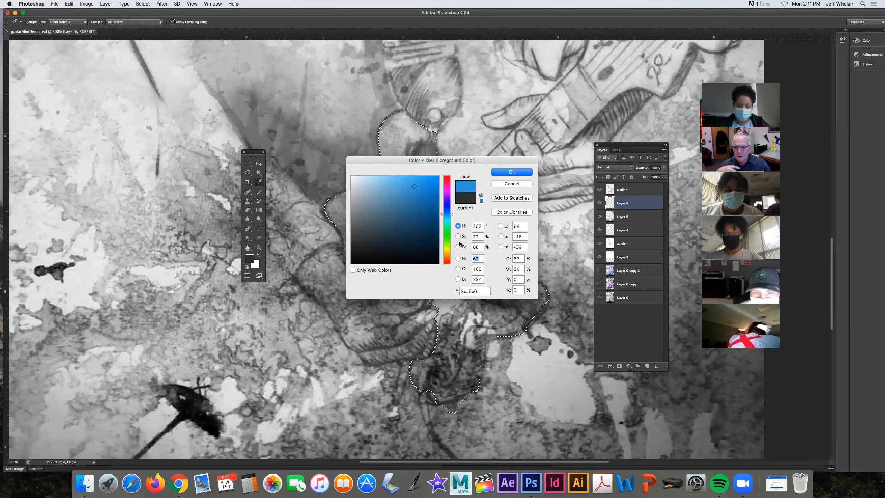
{"action": "left_click", "coordinate": [413, 181]}
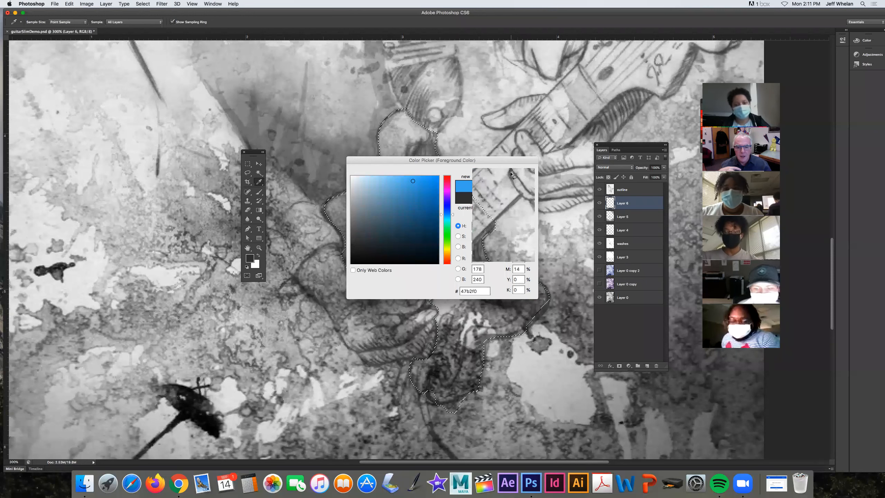
- Fill the guitar body selection with the blue foreground color using the Paint Bucket, and deselect it
{"action": "left_click", "coordinate": [259, 209]}
{"action": "left_click_drag", "start_coordinate": [259, 211], "coordinate": [265, 216]}
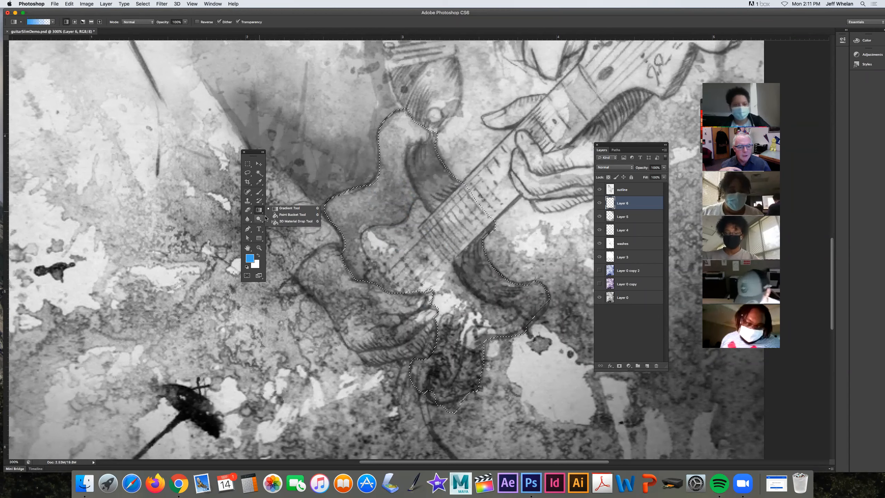
{"action": "left_click", "coordinate": [292, 215]}
{"action": "left_click", "coordinate": [397, 237]}
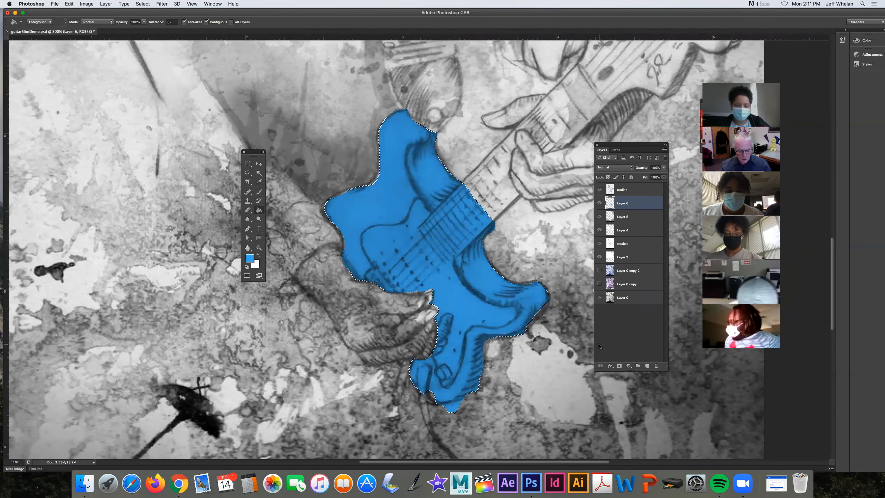
{"action": "key", "text": "super+d"}
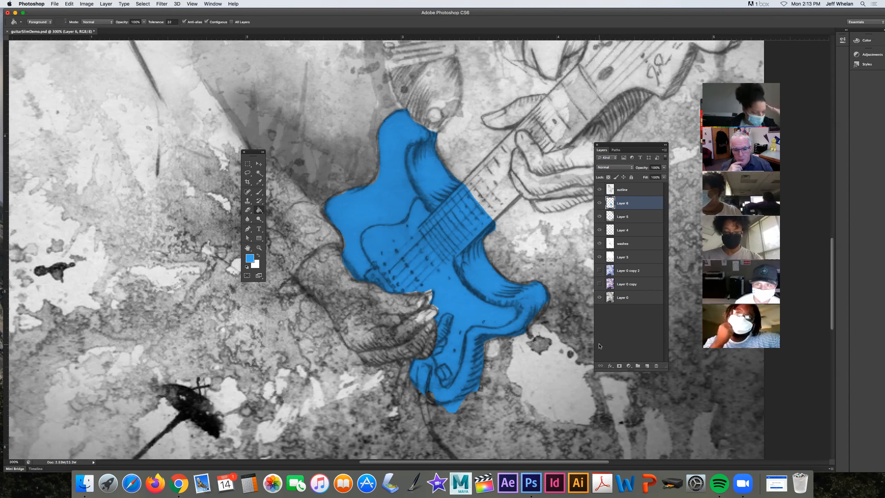
- Undo the blue fill of the guitar body and clear the lasso selection
{"action": "key", "text": "super+z"}
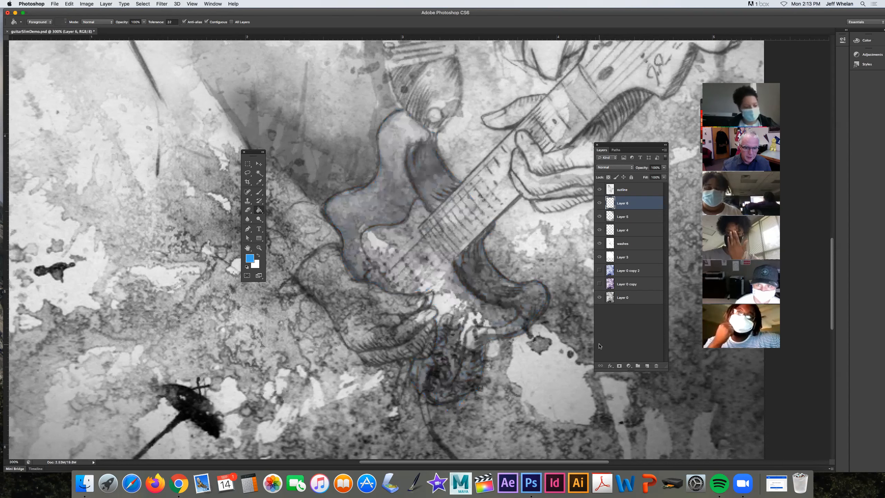
{"action": "key", "text": "super+h"}
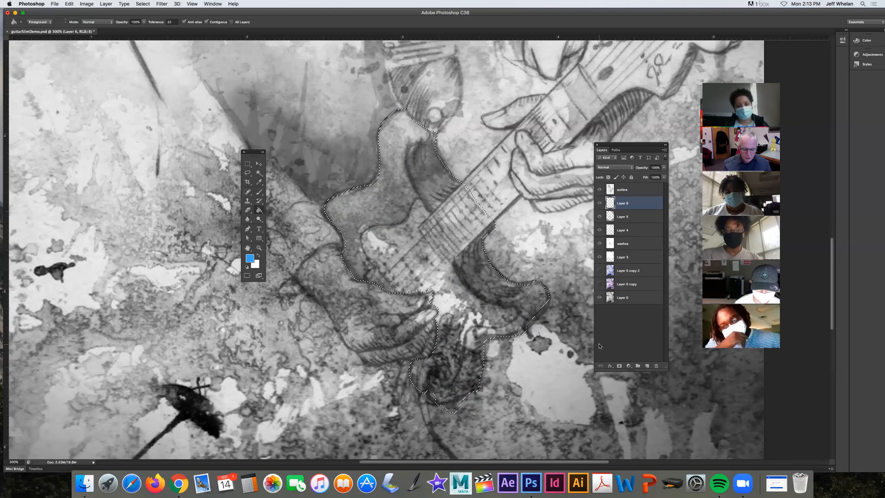
{"action": "key", "text": "super+d"}
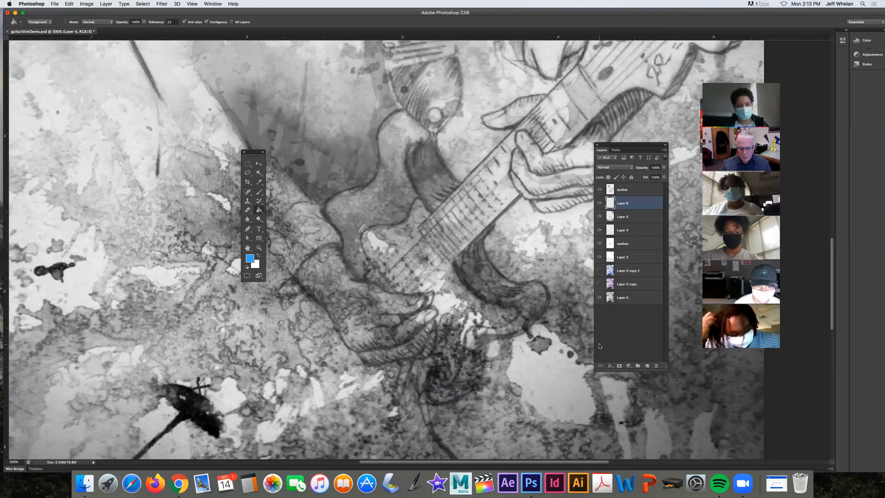
- Start a Pen tool path on Layer 6 at the strumming hand, tracing the guitar body's upper outline toward the strap
{"action": "key", "text": "p"}
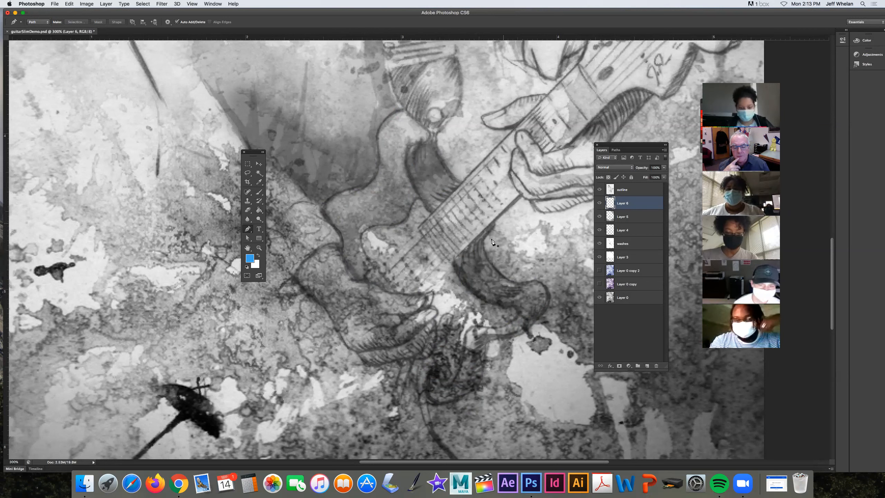
{"action": "left_click", "coordinate": [365, 280]}
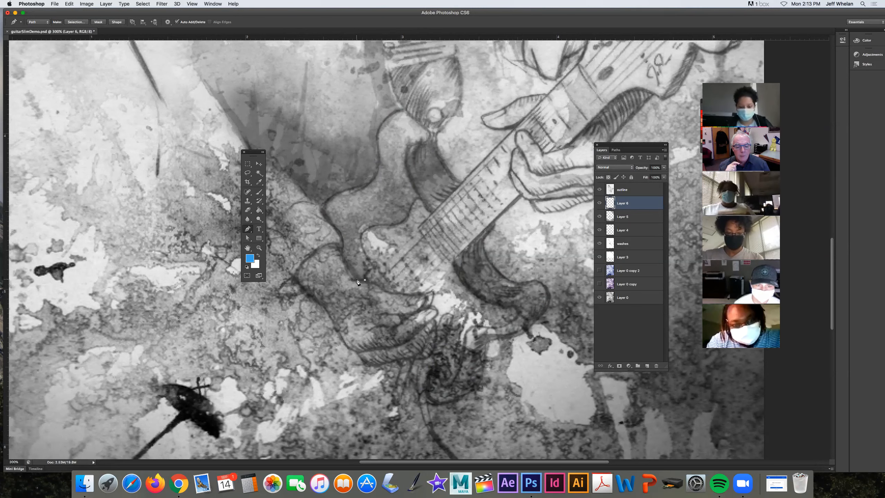
{"action": "left_click", "coordinate": [356, 278]}
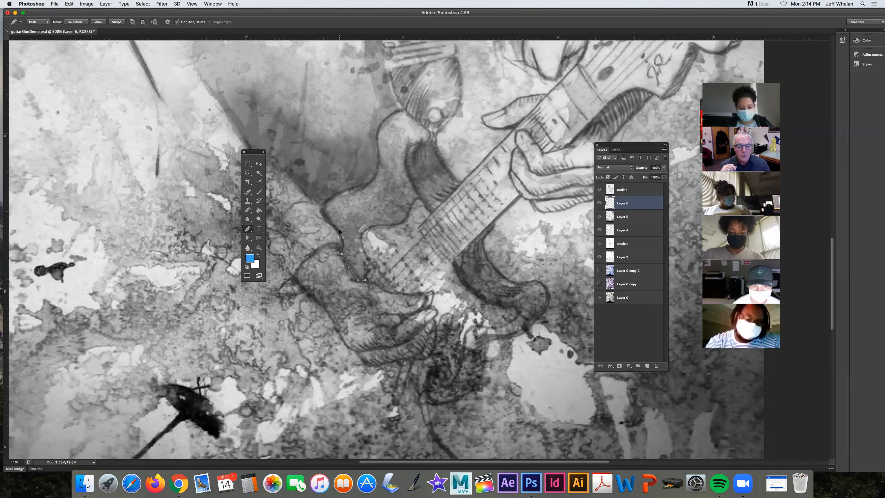
{"action": "left_click", "coordinate": [329, 221]}
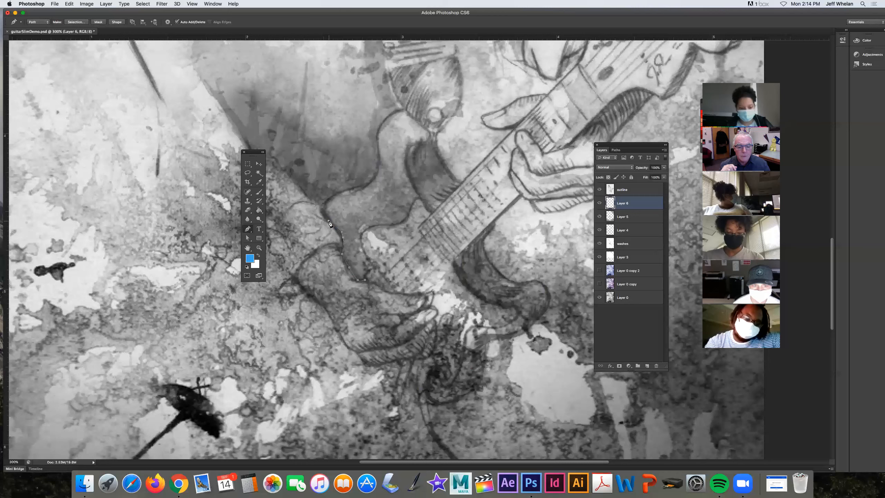
{"action": "left_click", "coordinate": [325, 205]}
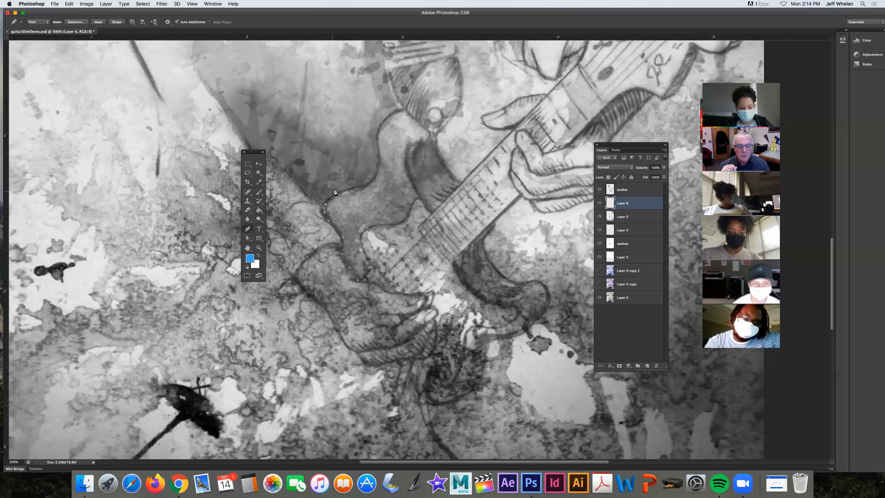
{"action": "left_click", "coordinate": [337, 193]}
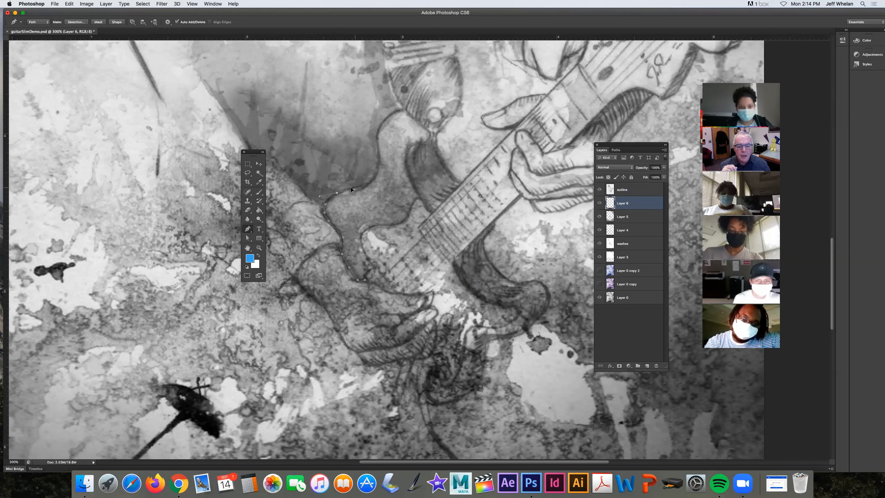
{"action": "left_click_drag", "start_coordinate": [348, 189], "coordinate": [369, 184]}
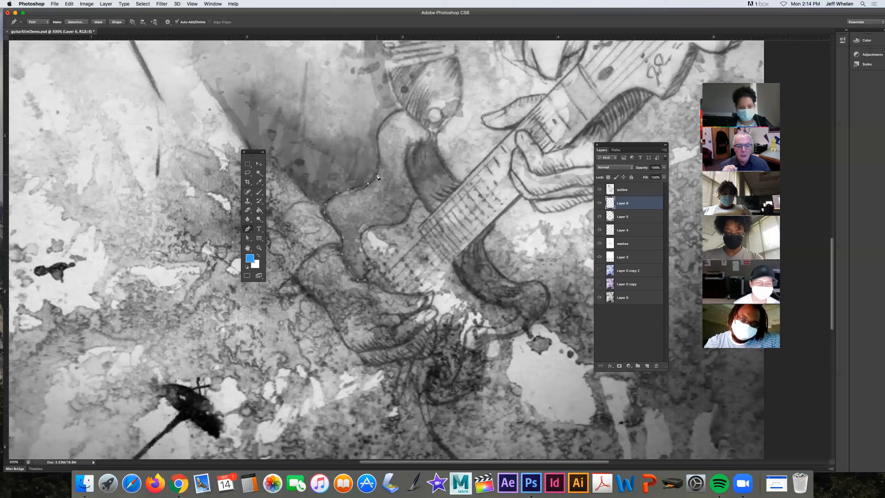
{"action": "left_click", "coordinate": [377, 136]}
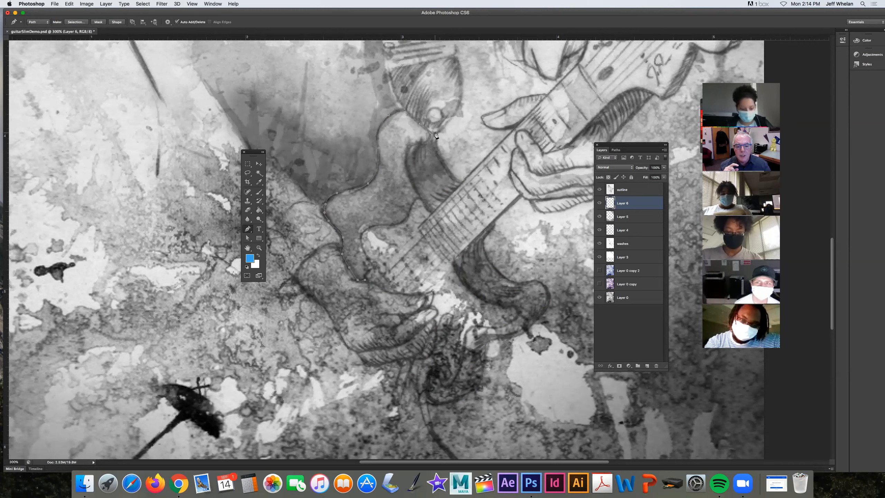
- Continue the pen path past the strap, across the neck and around the rounded horn on the guitar's other side
{"action": "left_click_drag", "start_coordinate": [435, 148], "coordinate": [455, 178]}
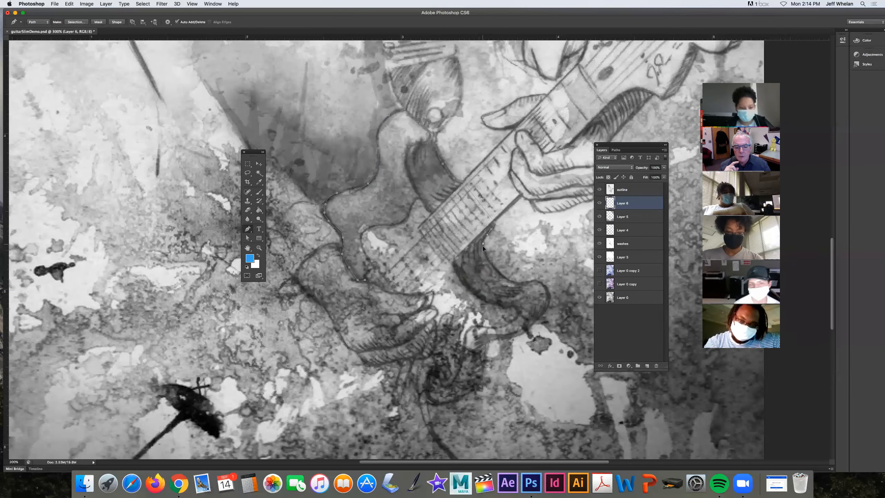
{"action": "left_click", "coordinate": [494, 268]}
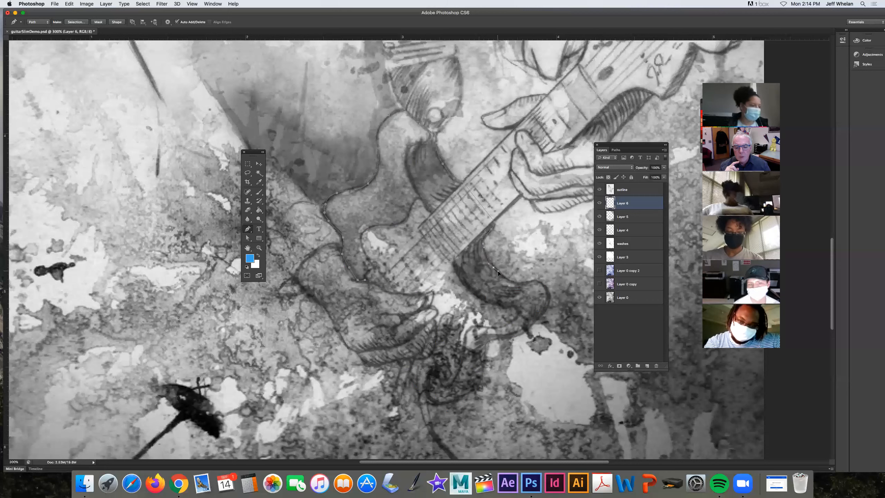
{"action": "left_click", "coordinate": [519, 286]}
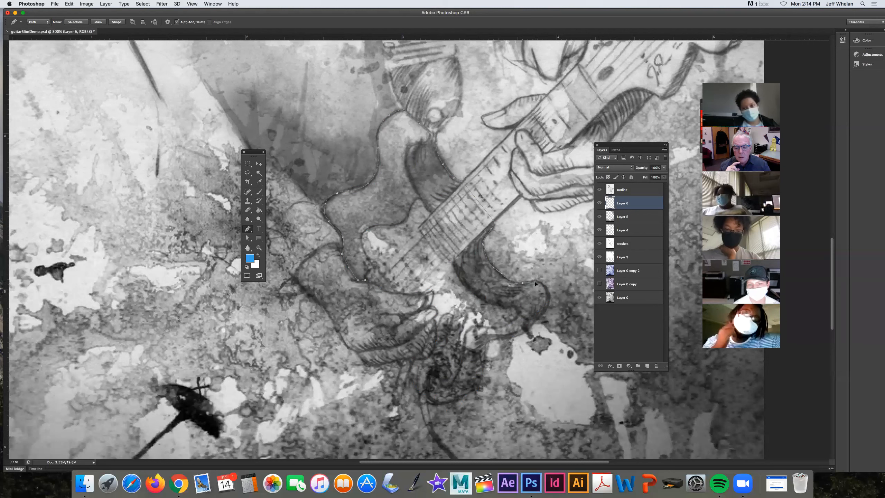
{"action": "left_click_drag", "start_coordinate": [535, 281], "coordinate": [546, 288]}
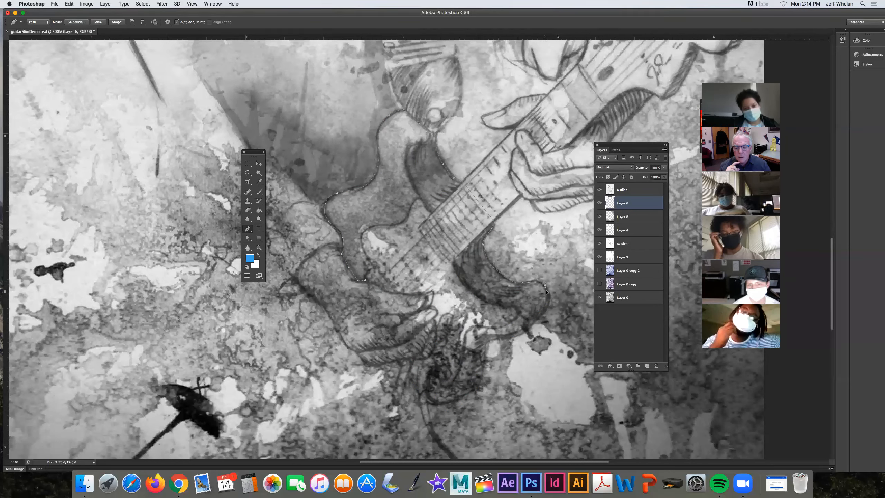
{"action": "left_click_drag", "start_coordinate": [542, 315], "coordinate": [536, 322]}
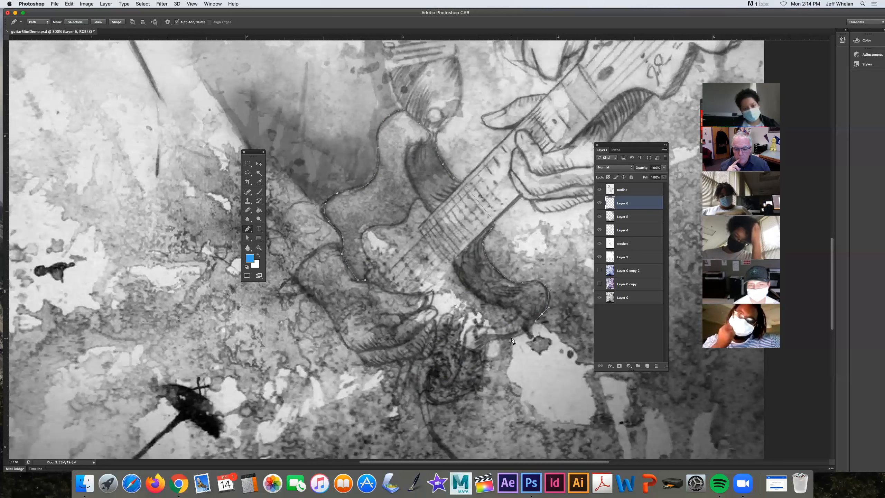
- Trace the guitar body's lower end near the cable, follow the strumming hand's edge, and close the path at its starting point
{"action": "left_click_drag", "start_coordinate": [490, 341], "coordinate": [452, 399]}
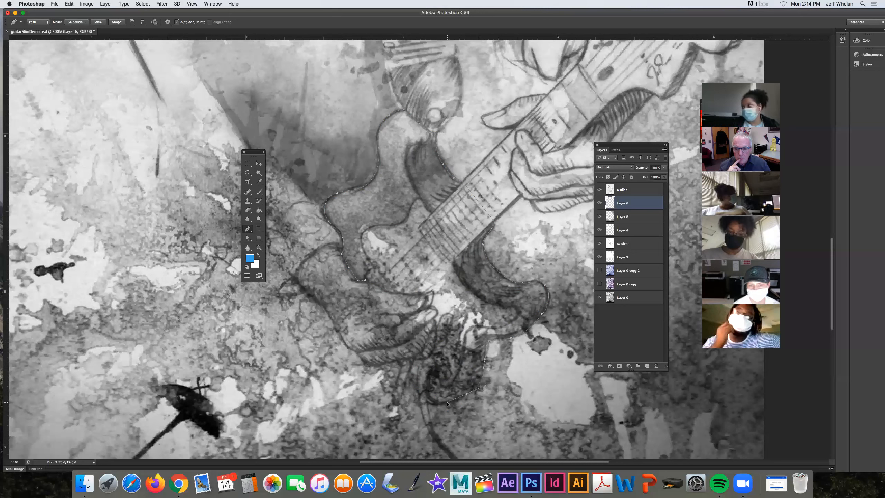
{"action": "left_click_drag", "start_coordinate": [450, 403], "coordinate": [429, 398]}
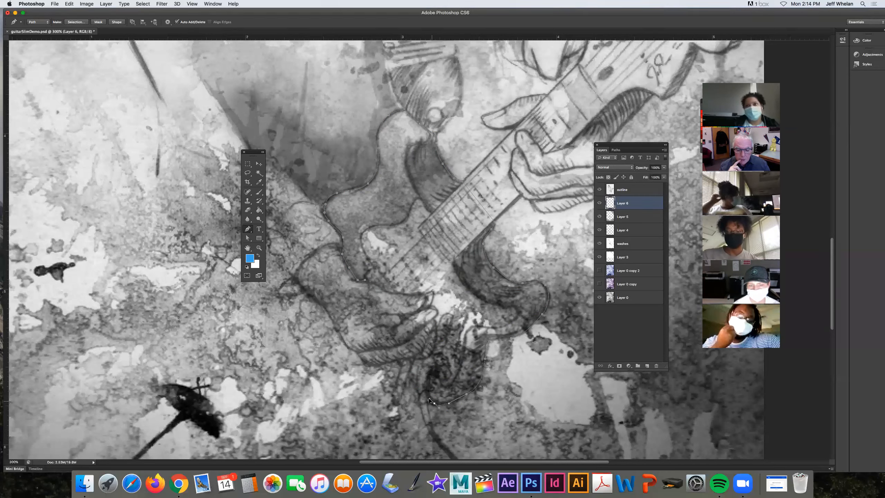
{"action": "left_click", "coordinate": [427, 395]}
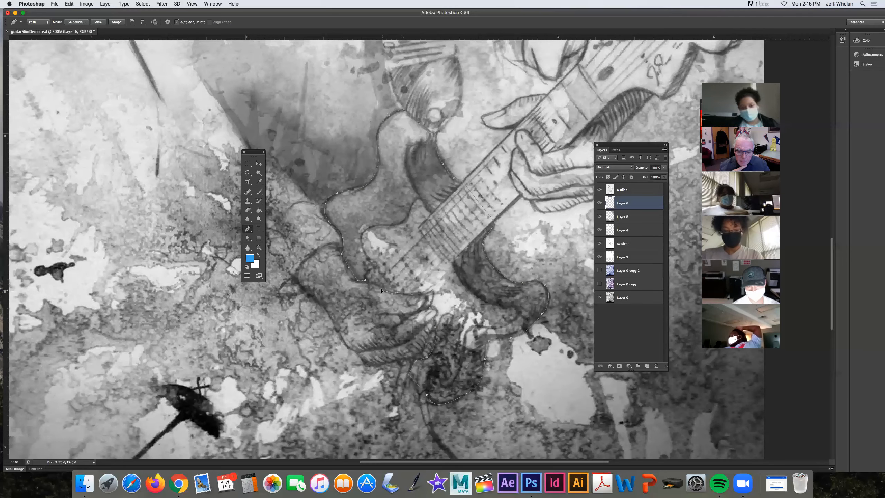
{"action": "left_click", "coordinate": [365, 280]}
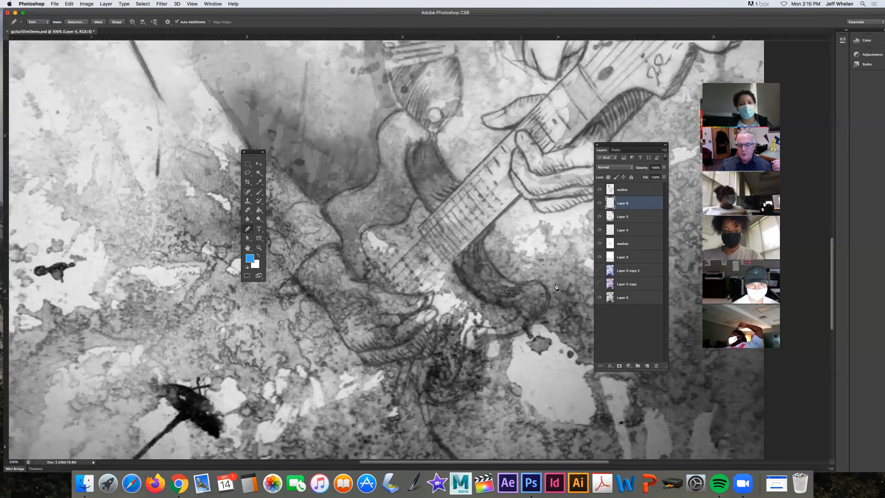
- Hide Layer 0, the washes layer and the outline layer to isolate the guitar path
{"action": "left_click", "coordinate": [599, 297]}
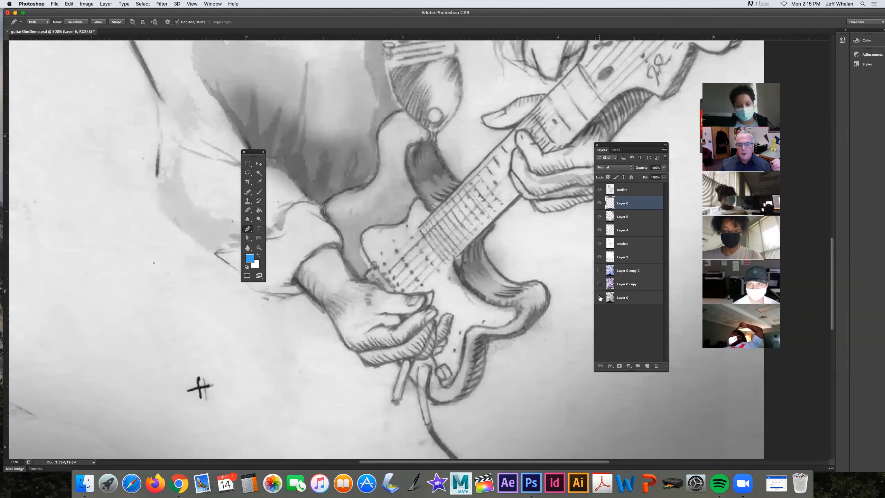
{"action": "left_click", "coordinate": [600, 244]}
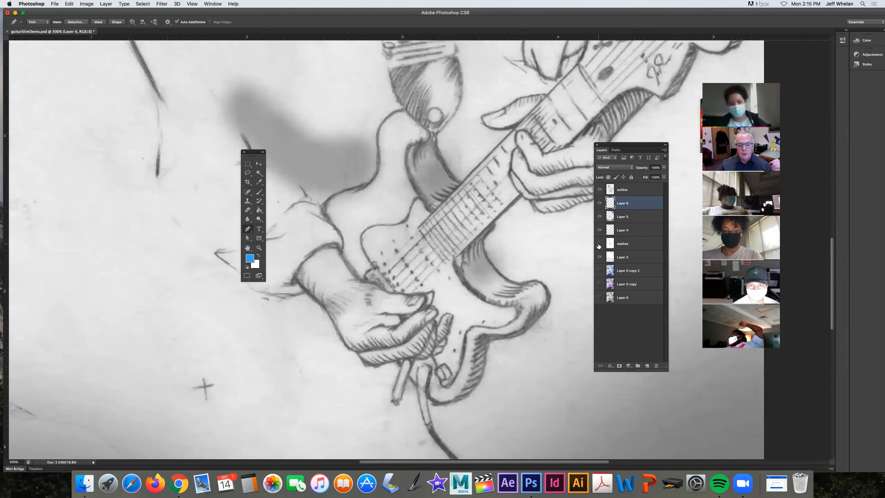
{"action": "left_click", "coordinate": [599, 190]}
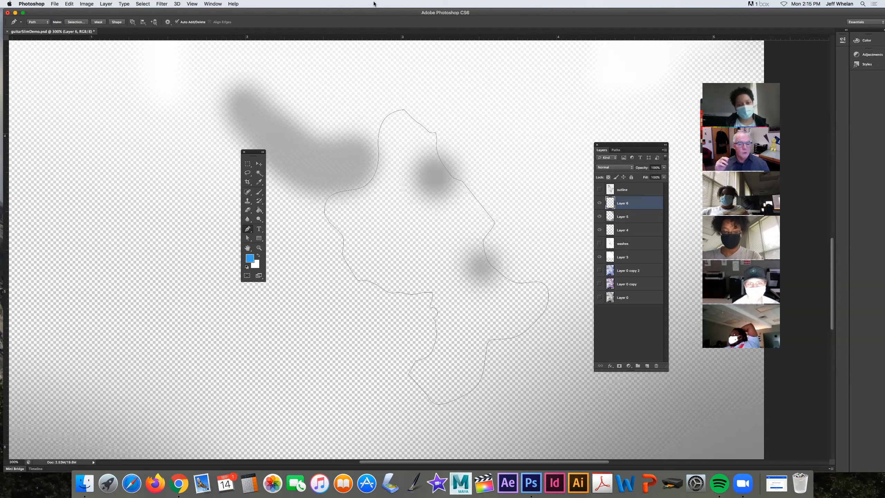
- Review the Pen tool variants and drawing modes, keeping the standard Pen Tool and Path mode
{"action": "left_click", "coordinate": [247, 230]}
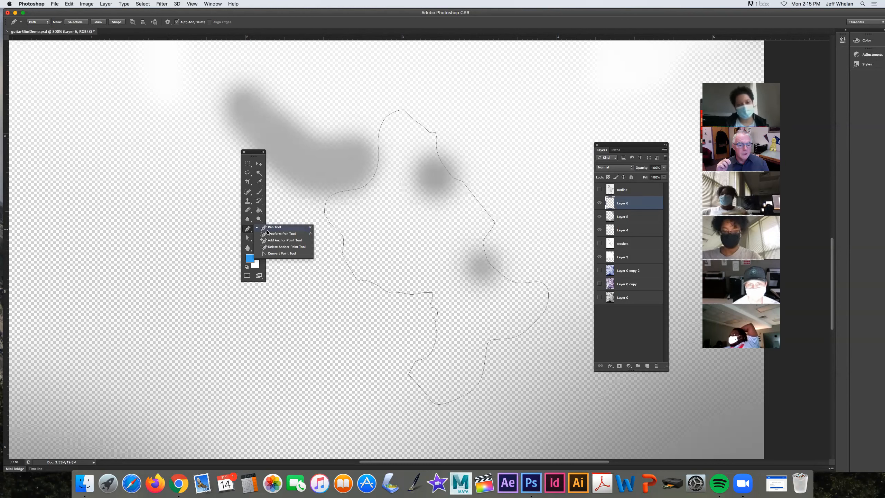
{"action": "left_click", "coordinate": [265, 227]}
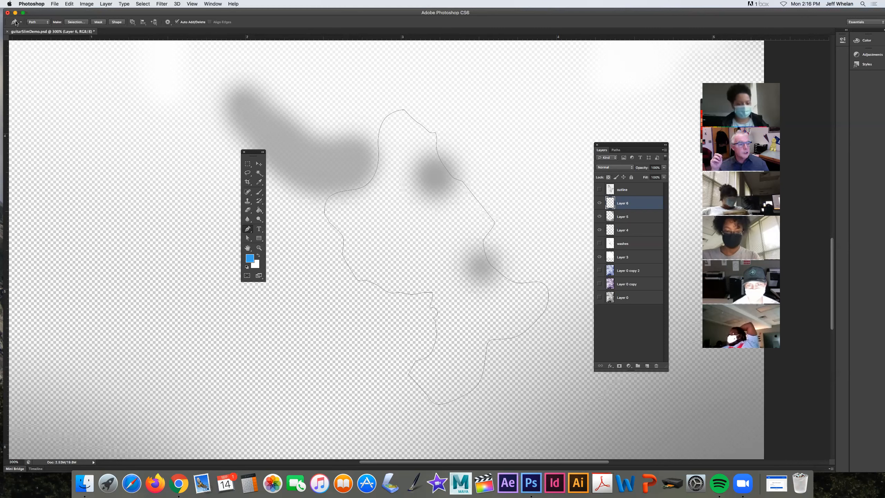
{"action": "left_click", "coordinate": [47, 23]}
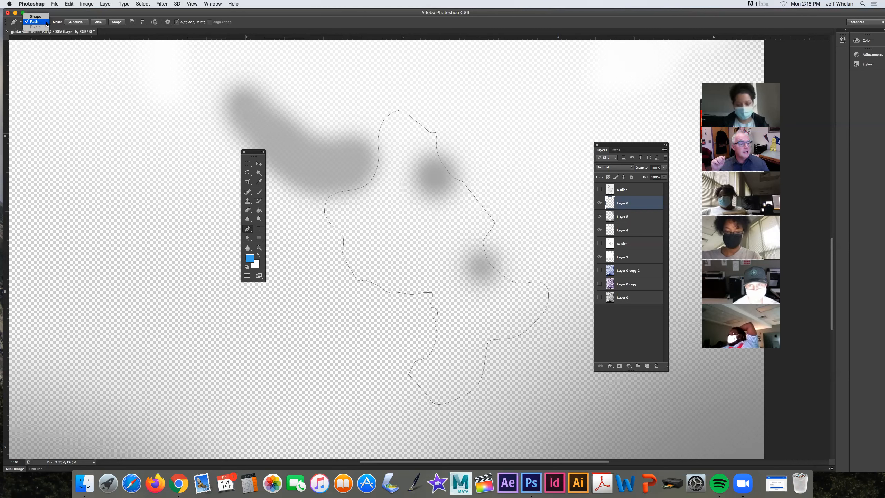
{"action": "left_click", "coordinate": [38, 24]}
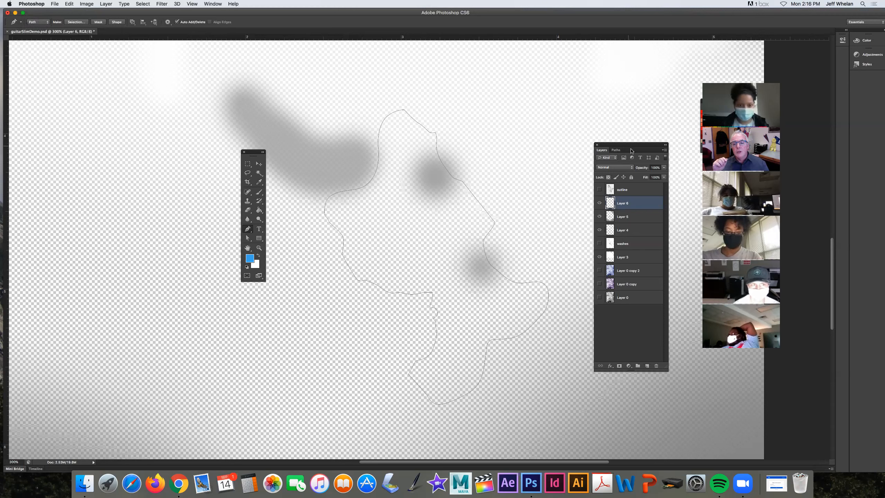
- Save the Work Path under the name guitar
{"action": "left_click", "coordinate": [617, 150]}
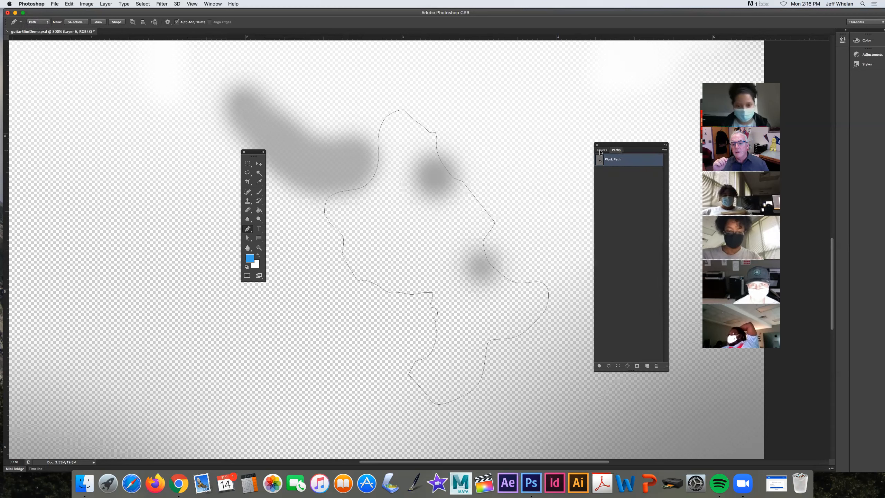
{"action": "left_click", "coordinate": [602, 151]}
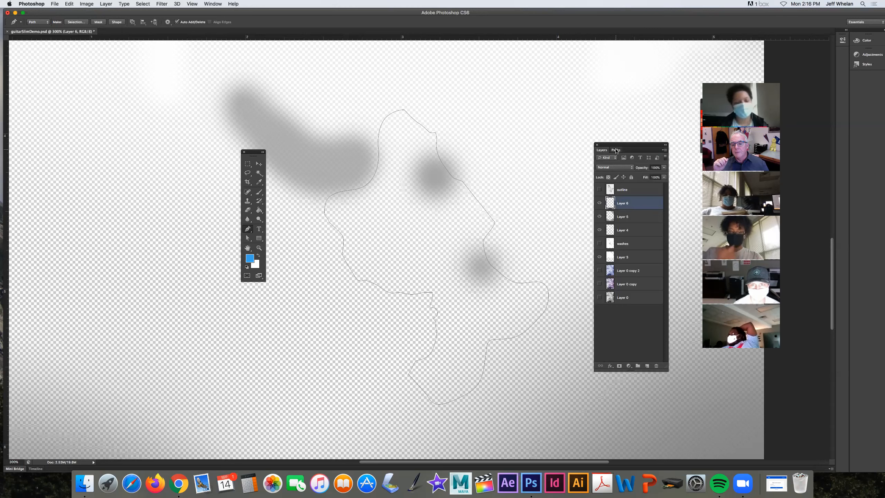
{"action": "left_click", "coordinate": [615, 151]}
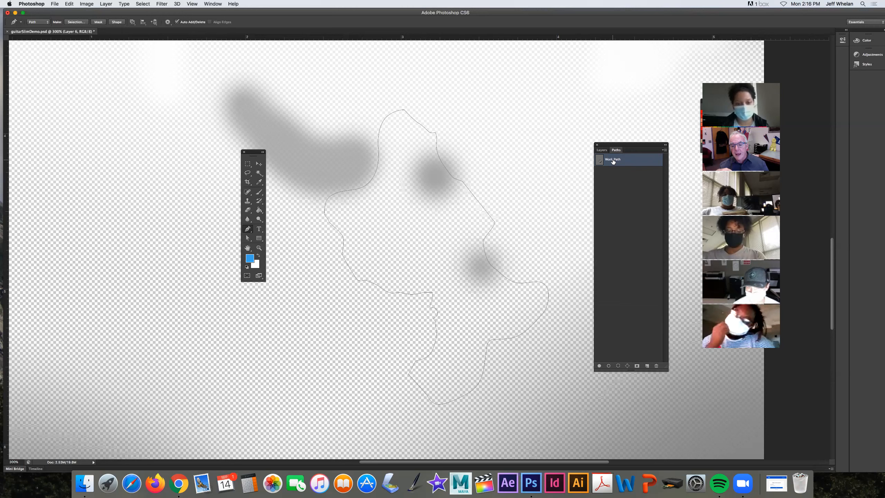
{"action": "double_click", "coordinate": [613, 160]}
{"action": "type", "text": "guitar"}
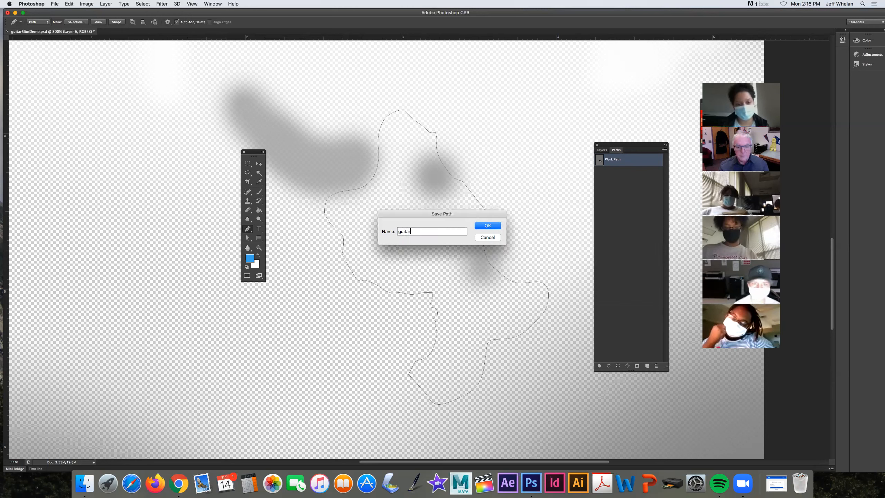
{"action": "key", "text": "Return"}
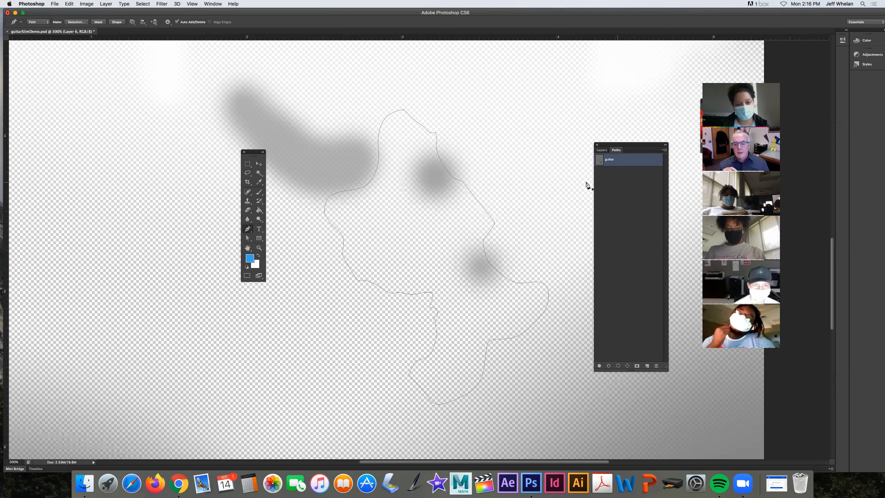
- Load the guitar path as a selection and show the outline layer again
{"action": "left_click", "coordinate": [618, 365]}
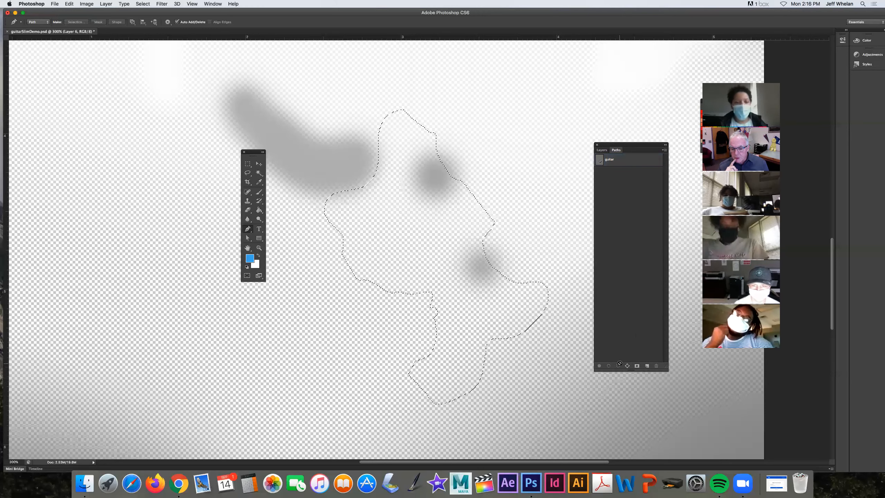
{"action": "left_click", "coordinate": [602, 151]}
{"action": "left_click", "coordinate": [600, 190]}
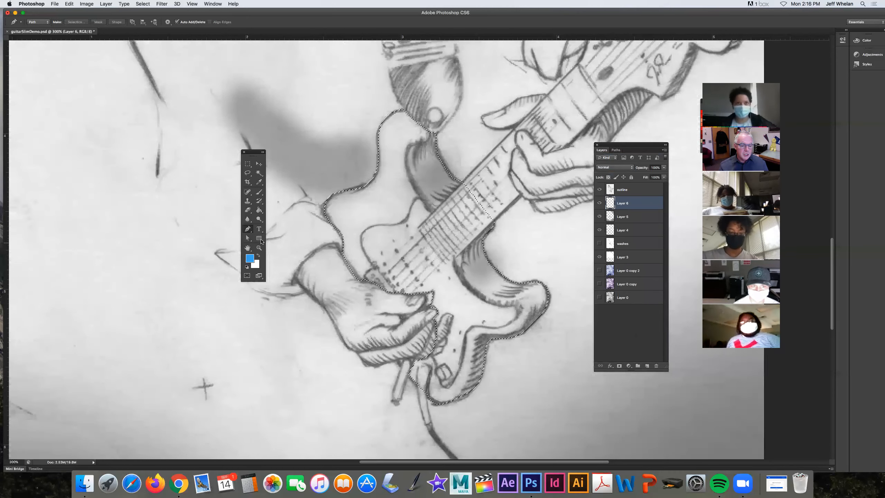
- Fill the guitar body selection on Layer 6 with the blue foreground color using the Paint Bucket
{"action": "left_click", "coordinate": [260, 239]}
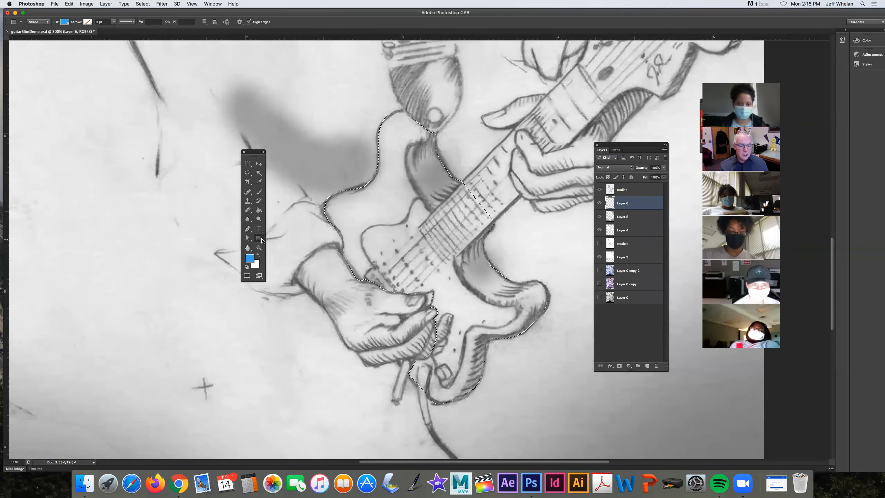
{"action": "left_click", "coordinate": [261, 240]}
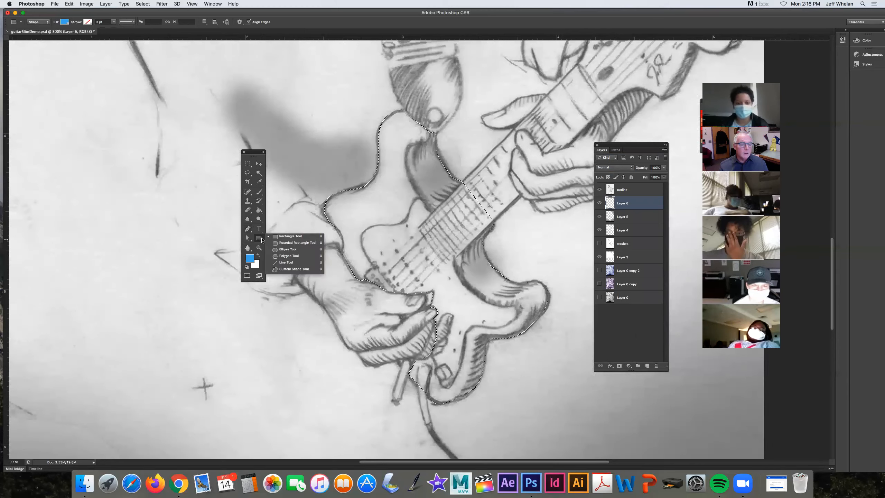
{"action": "left_click", "coordinate": [258, 211]}
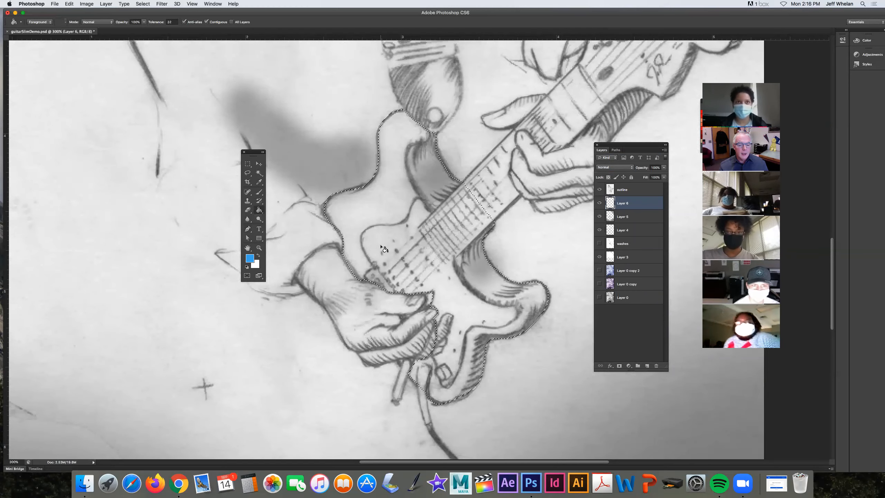
{"action": "left_click", "coordinate": [386, 209]}
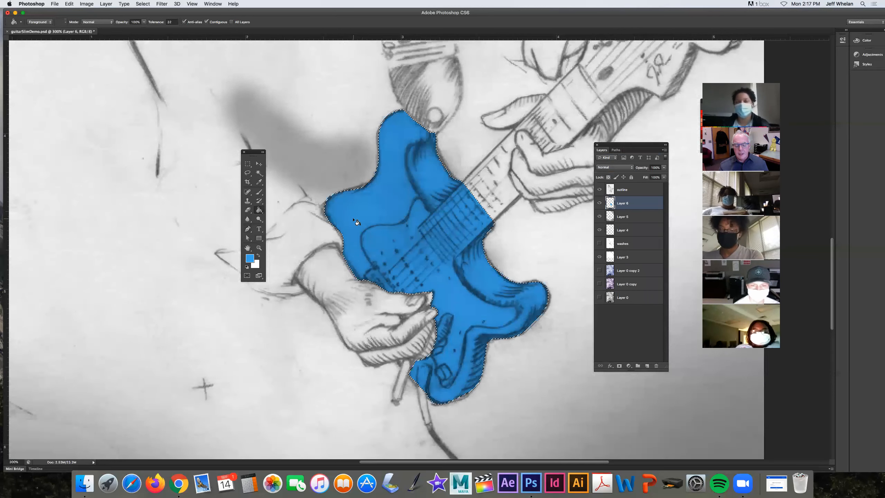
- Deselect the filled guitar body
{"action": "key", "text": "super+d"}
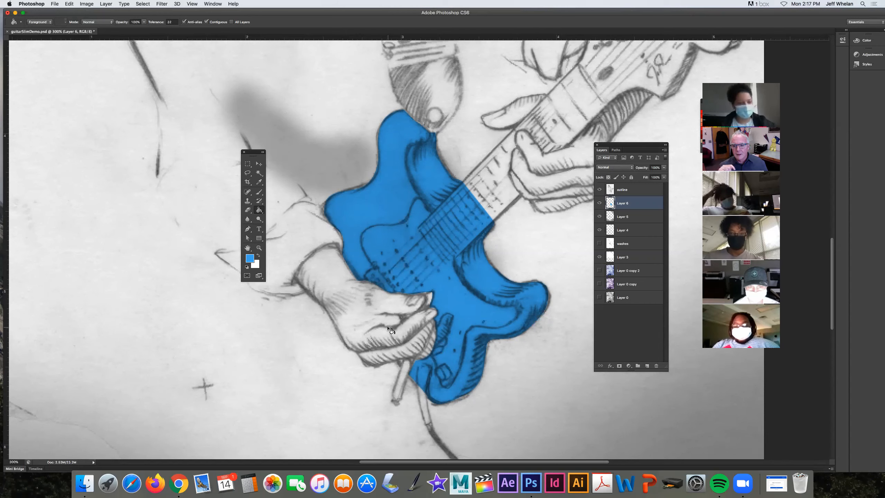
{"action": "scroll", "coordinate": [391, 330], "scroll_direction": "up", "scroll_amount": 2}
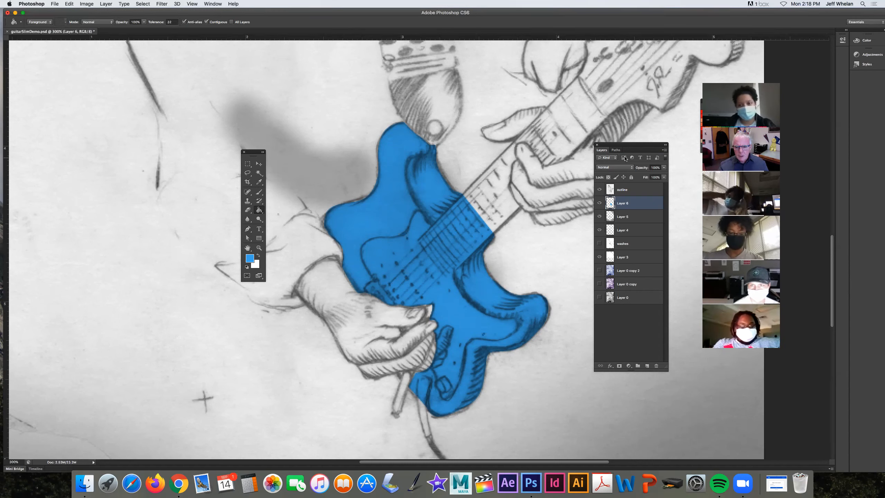
- Trace a new closed Pen path around the fingertip that overlaps the guitar body beside the strumming hand
{"action": "key", "text": "z"}
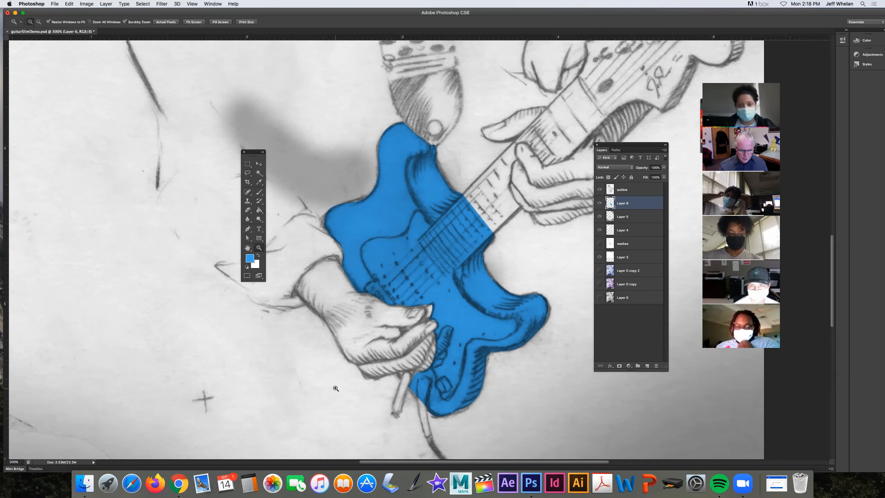
{"action": "left_click_drag", "start_coordinate": [443, 350], "coordinate": [439, 293]}
{"action": "key", "text": "p"}
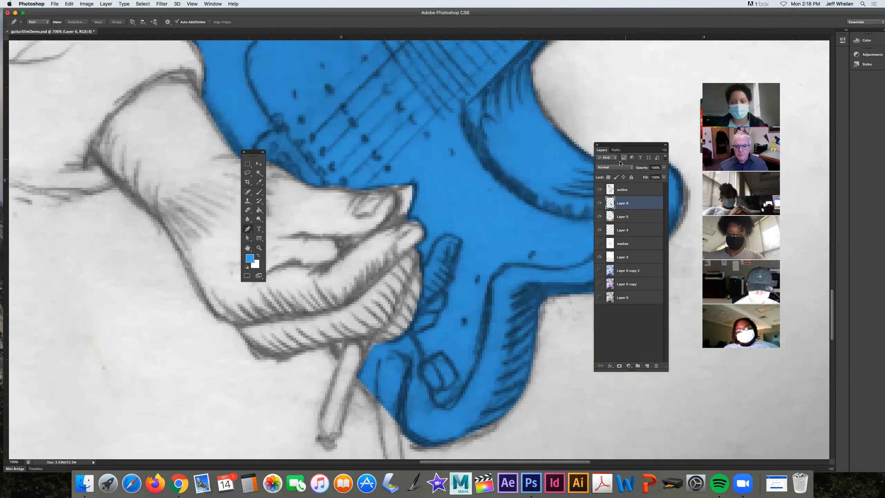
{"action": "left_click", "coordinate": [616, 150]}
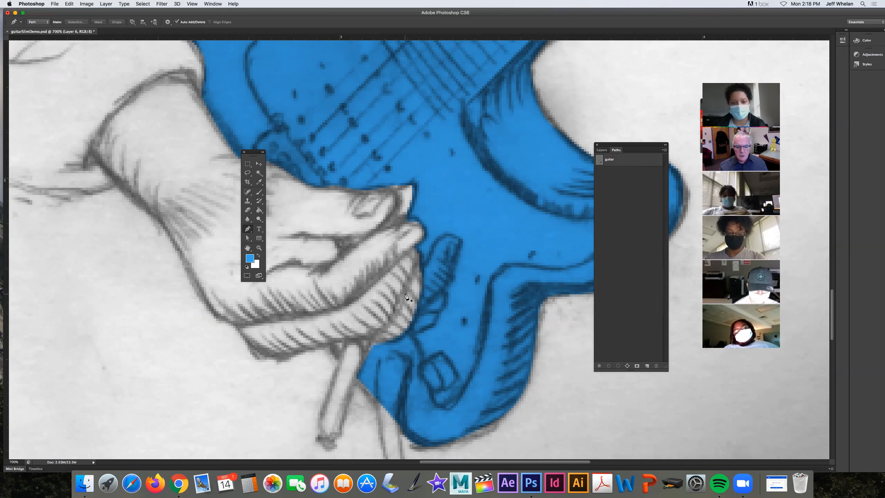
{"action": "left_click", "coordinate": [416, 278]}
{"action": "left_click", "coordinate": [429, 257]}
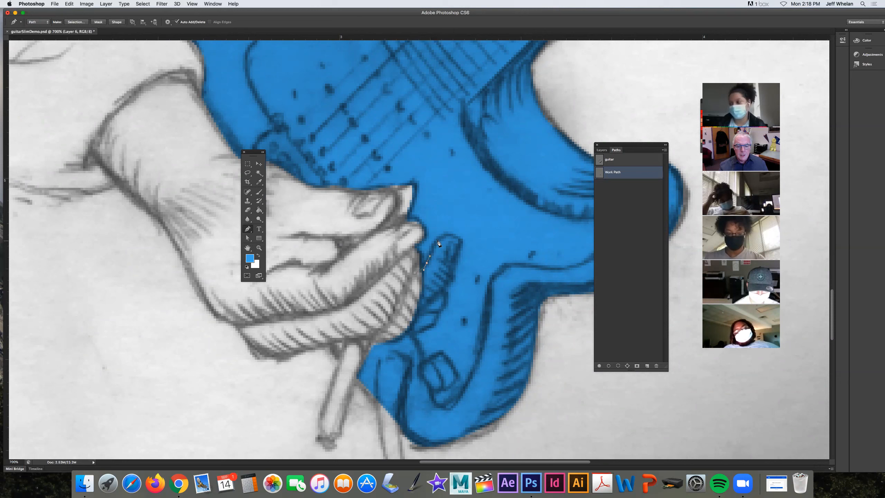
{"action": "left_click_drag", "start_coordinate": [437, 240], "coordinate": [441, 237]}
{"action": "left_click", "coordinate": [448, 235]}
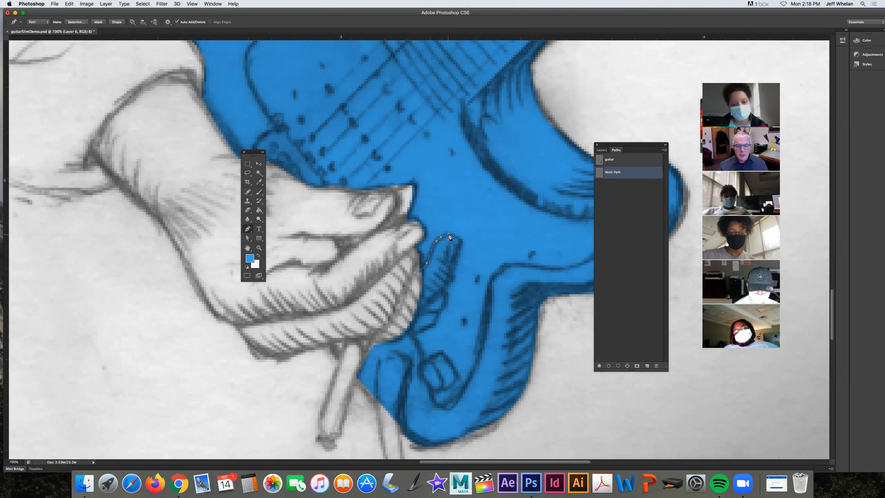
{"action": "left_click", "coordinate": [459, 239]}
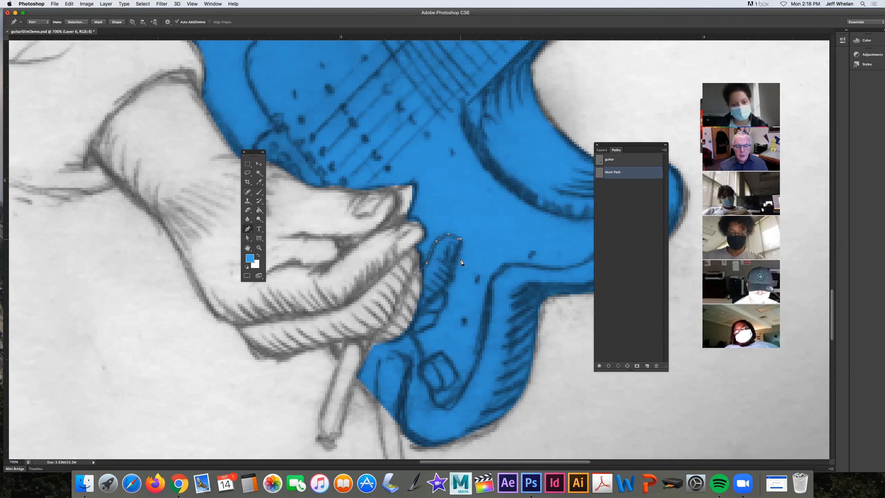
{"action": "left_click", "coordinate": [451, 277]}
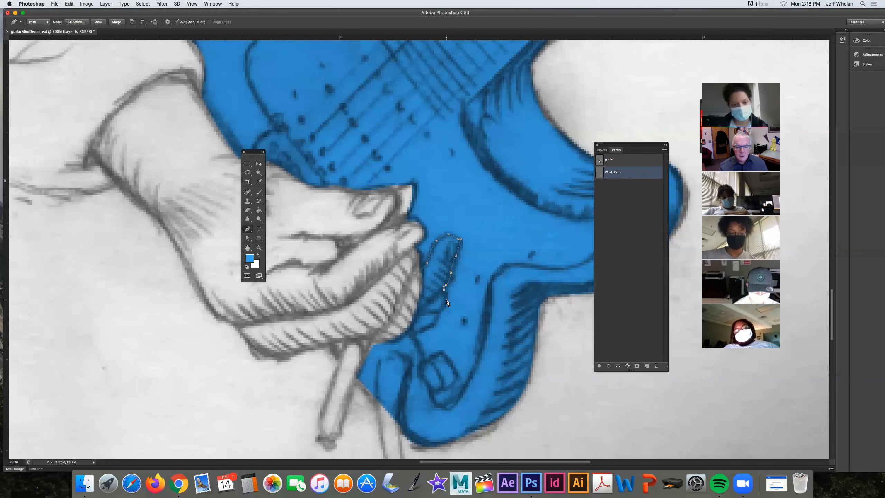
{"action": "left_click", "coordinate": [440, 312]}
{"action": "left_click", "coordinate": [435, 322]}
{"action": "left_click", "coordinate": [418, 330]}
{"action": "left_click", "coordinate": [396, 318]}
{"action": "left_click", "coordinate": [414, 287]}
{"action": "left_click", "coordinate": [416, 276]}
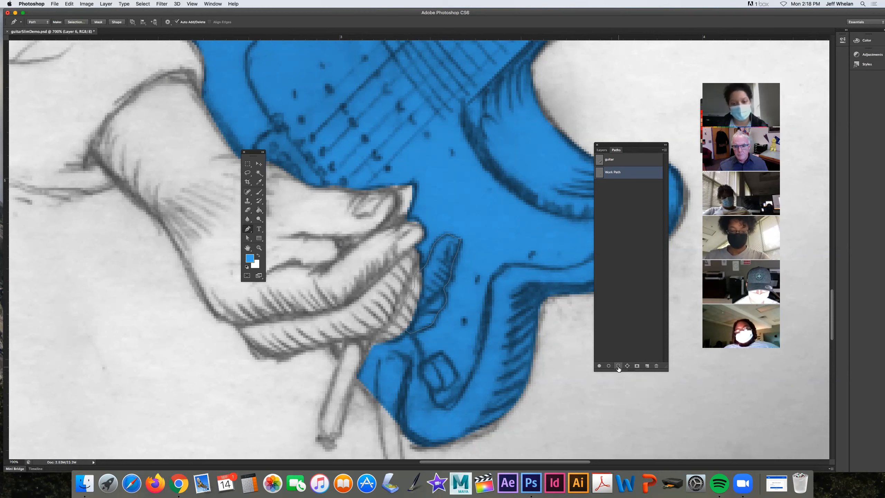
{"action": "left_click", "coordinate": [601, 150]}
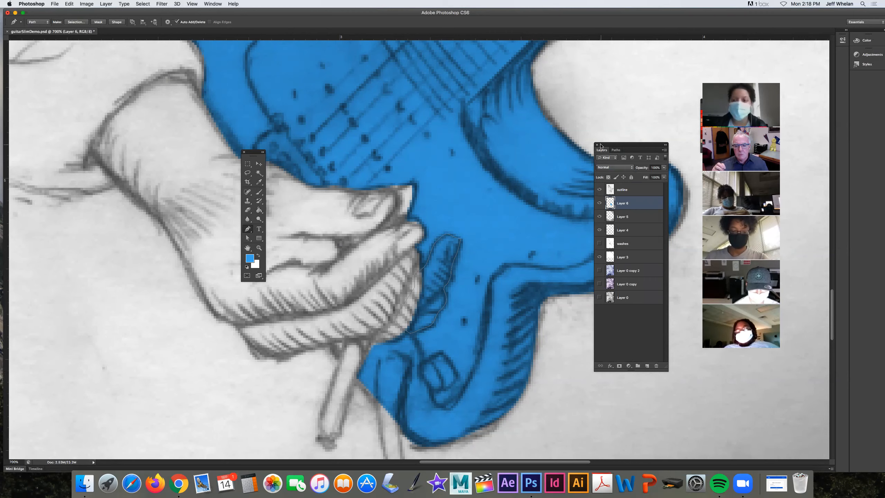
{"action": "left_click", "coordinate": [616, 151]}
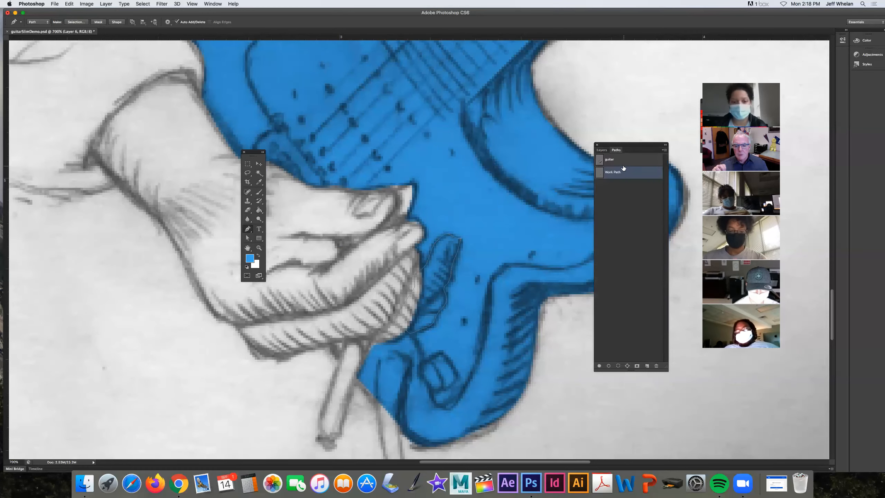
{"action": "left_click", "coordinate": [623, 161]}
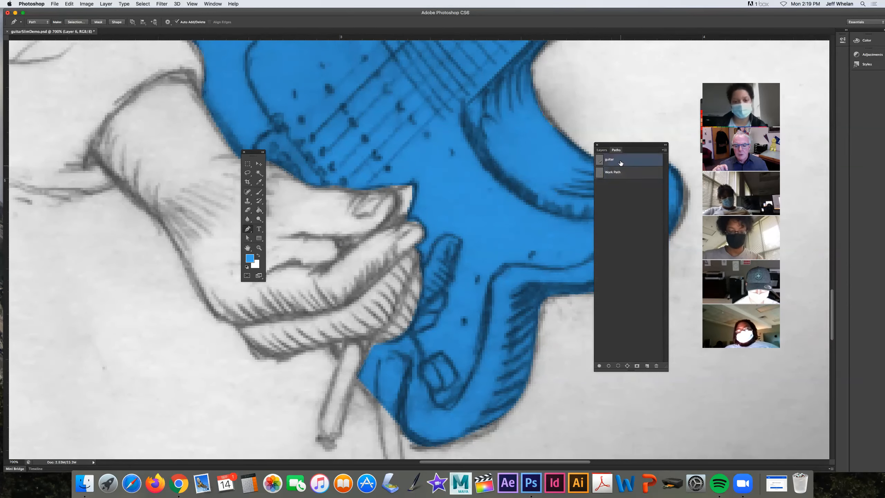
{"action": "left_click", "coordinate": [619, 366]}
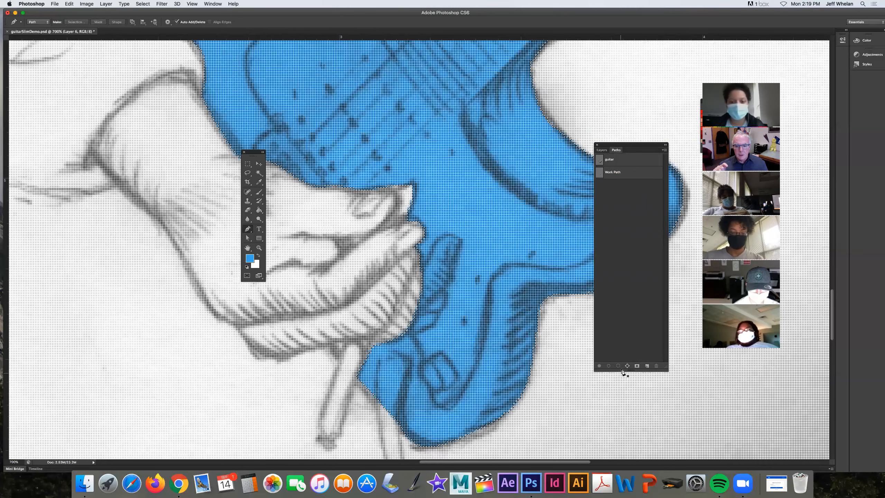
{"action": "left_click", "coordinate": [629, 164]}
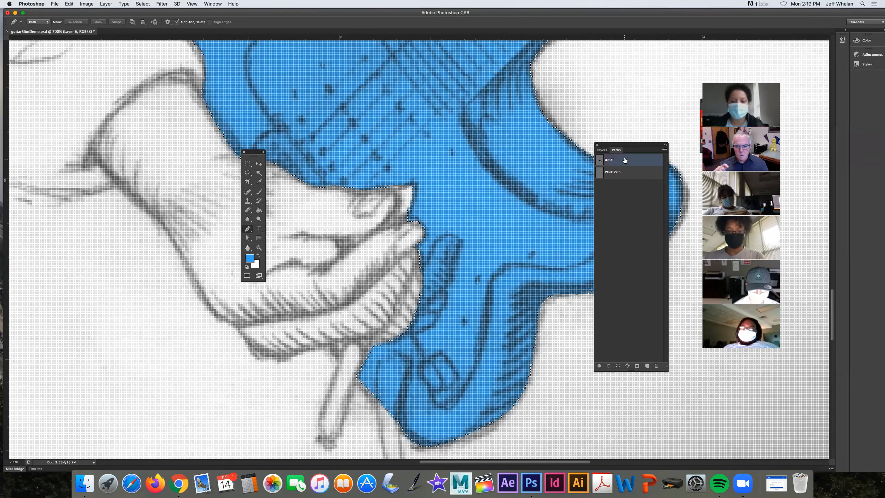
{"action": "left_click", "coordinate": [618, 361]}
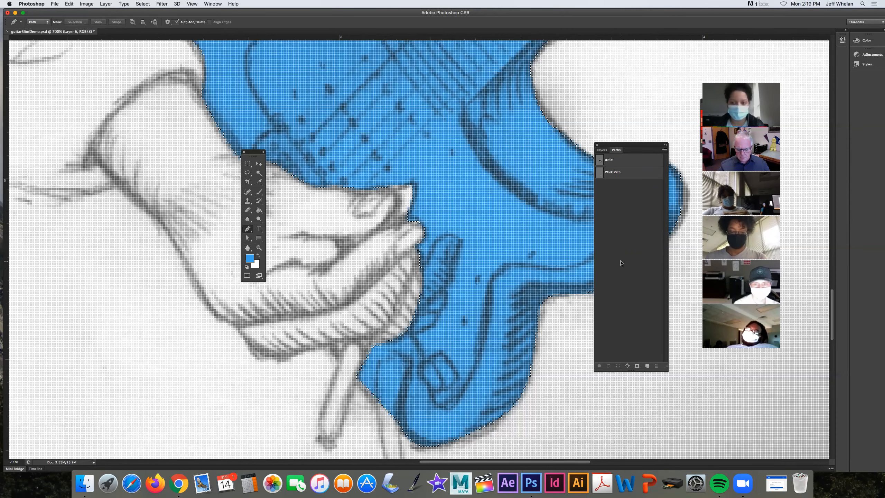
{"action": "key", "text": "super+minus"}
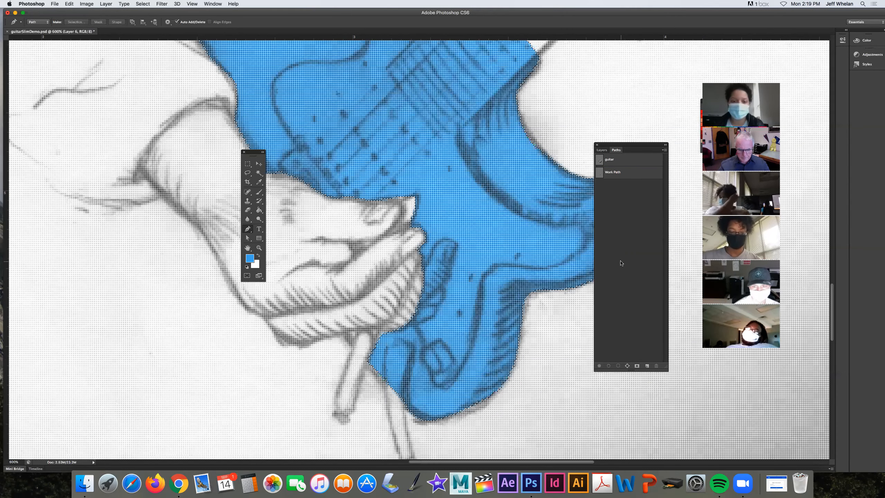
{"action": "key", "text": "super+h"}
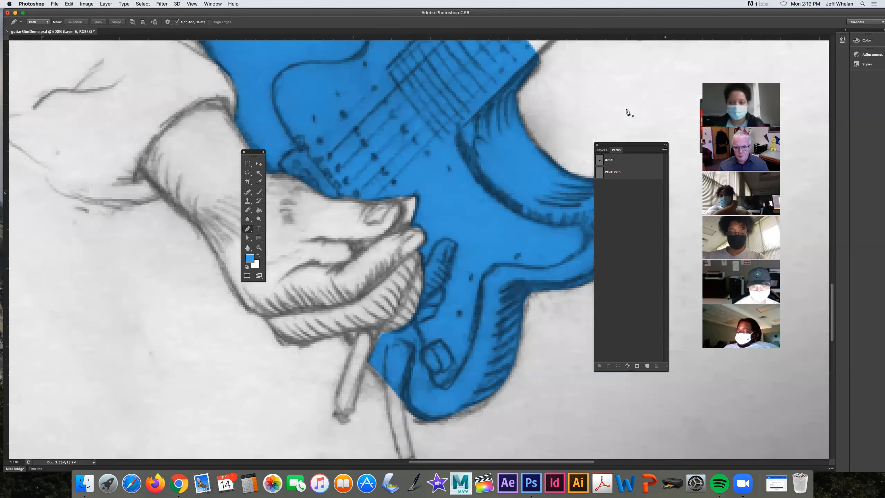
- Load the saved guitar path as a selection around the guitar body
{"action": "left_click", "coordinate": [614, 164]}
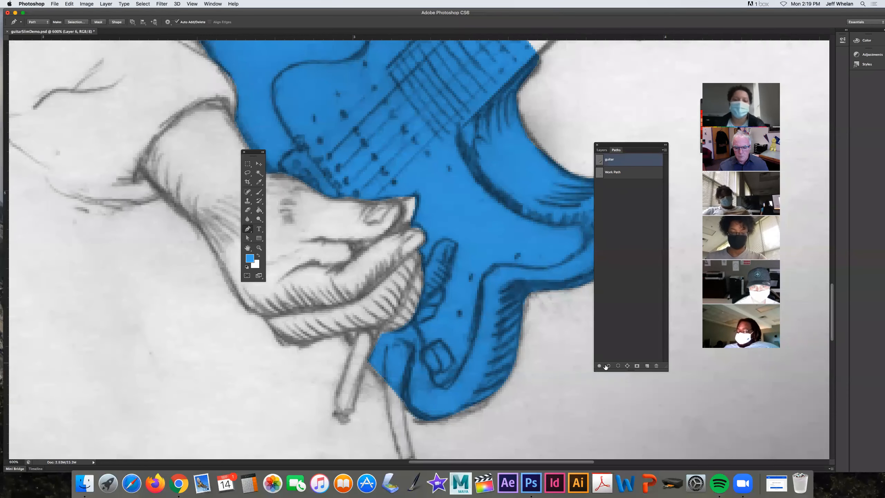
{"action": "left_click", "coordinate": [618, 367]}
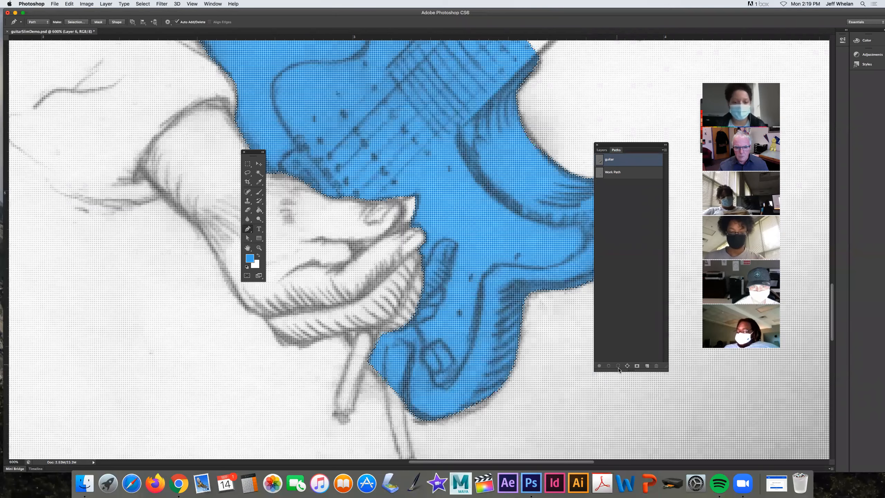
{"action": "left_click", "coordinate": [618, 370]}
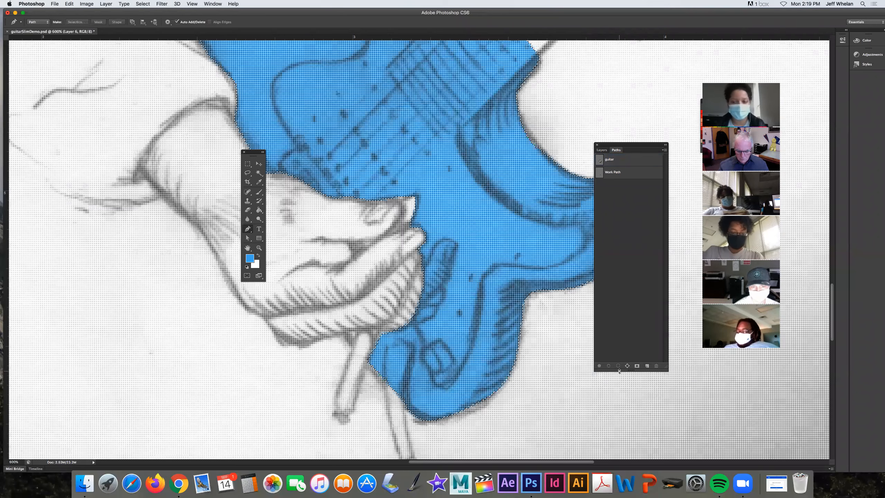
{"action": "key", "text": "super+minus"}
{"action": "key", "text": "super+minus"}
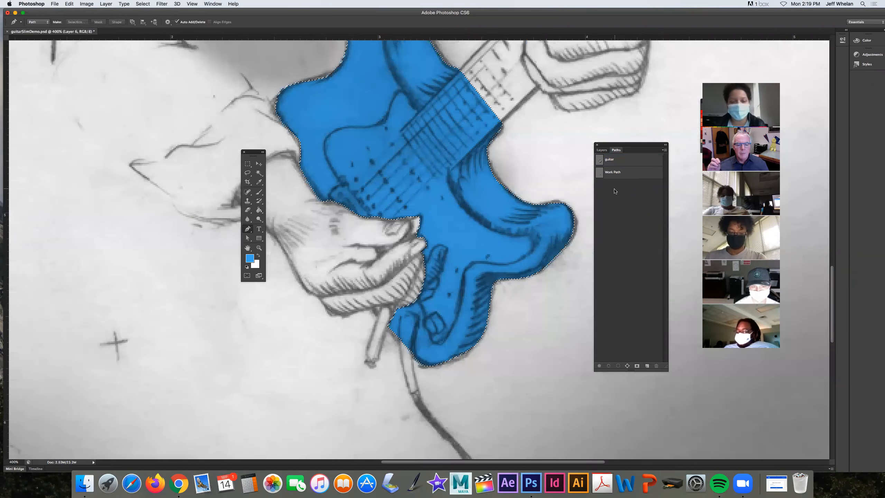
- Subtract the fingertip Work Path from the guitar selection, with a 0-pixel feather radius and anti-aliasing on
{"action": "left_click", "coordinate": [609, 171]}
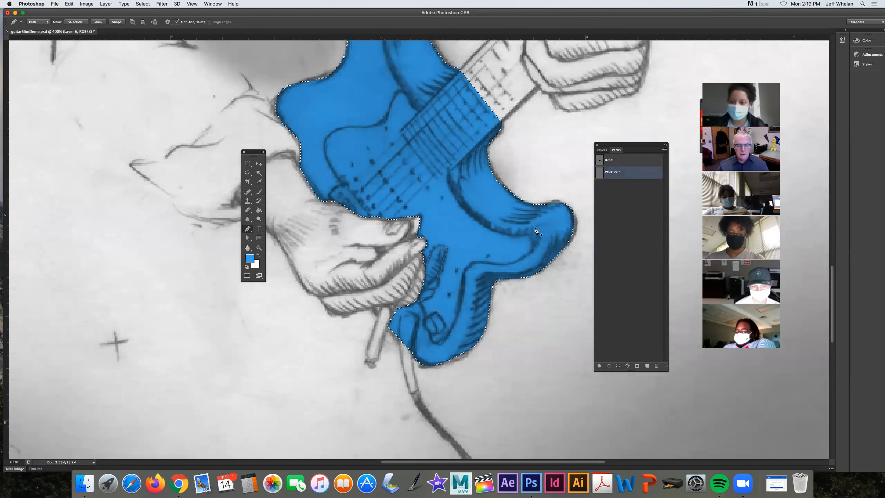
{"action": "left_click", "coordinate": [618, 366], "text": "alt"}
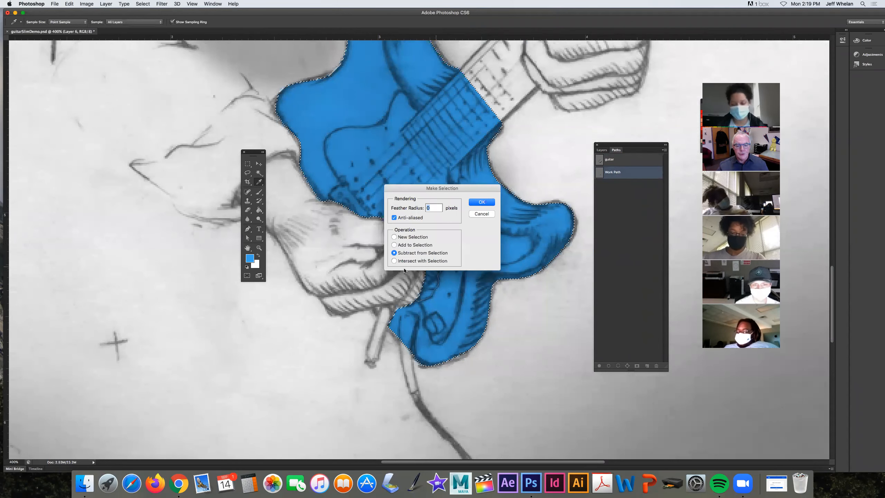
{"action": "left_click", "coordinate": [482, 203]}
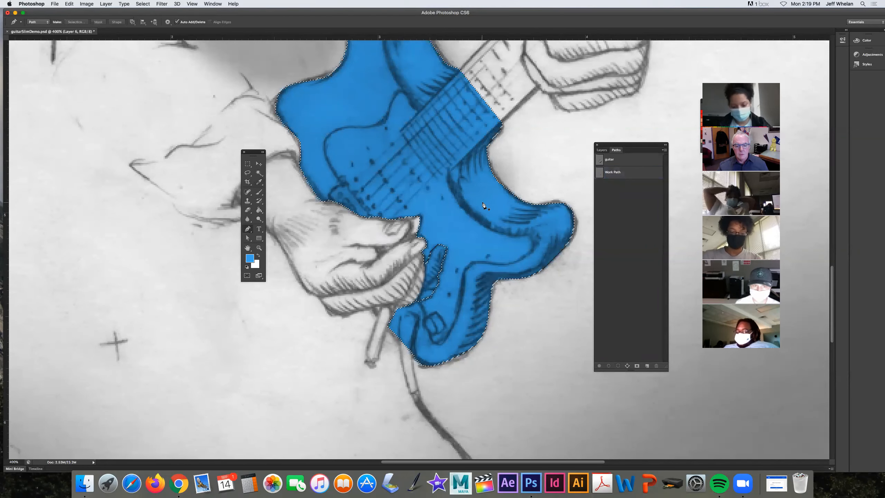
- Add a new layer beneath the outline layer and delete the old blue fill on Layer 6
{"action": "left_click", "coordinate": [602, 150]}
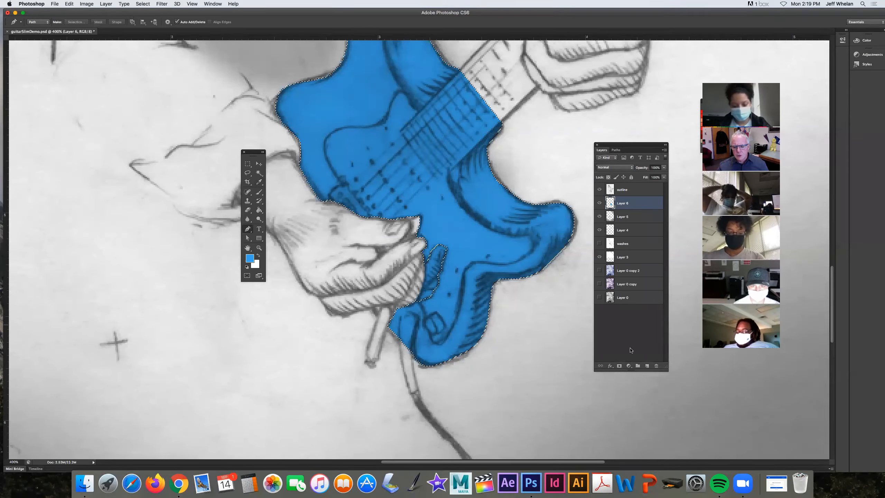
{"action": "left_click", "coordinate": [647, 366]}
{"action": "left_click_drag", "start_coordinate": [630, 218], "coordinate": [656, 366]}
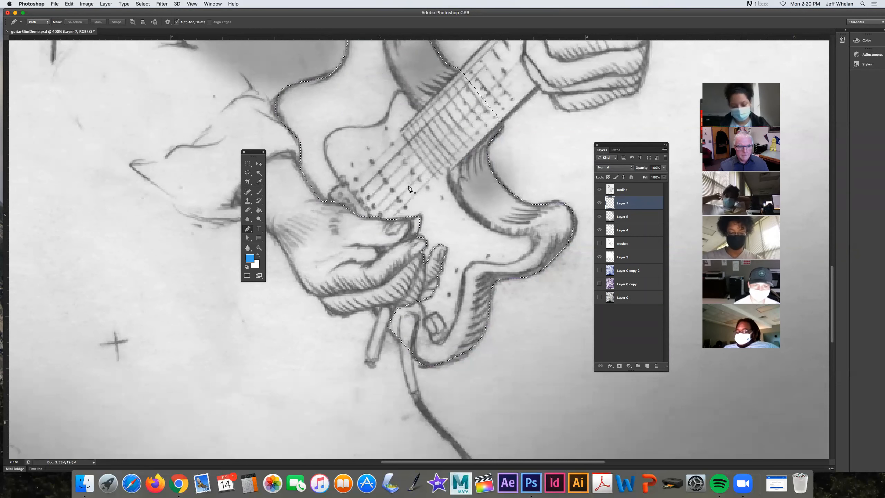
- Fill the guitar selection on Layer 7 with the blue foreground color using the Paint Bucket, and deselect it
{"action": "left_click", "coordinate": [260, 211]}
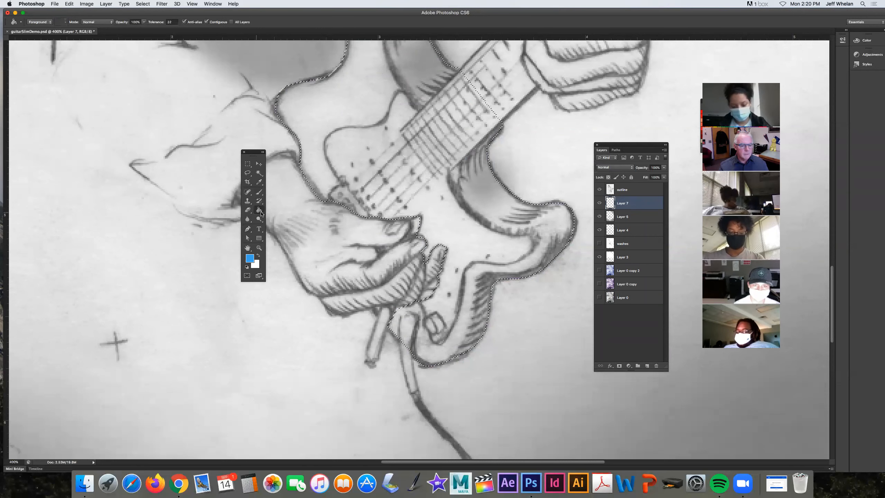
{"action": "left_click", "coordinate": [481, 208]}
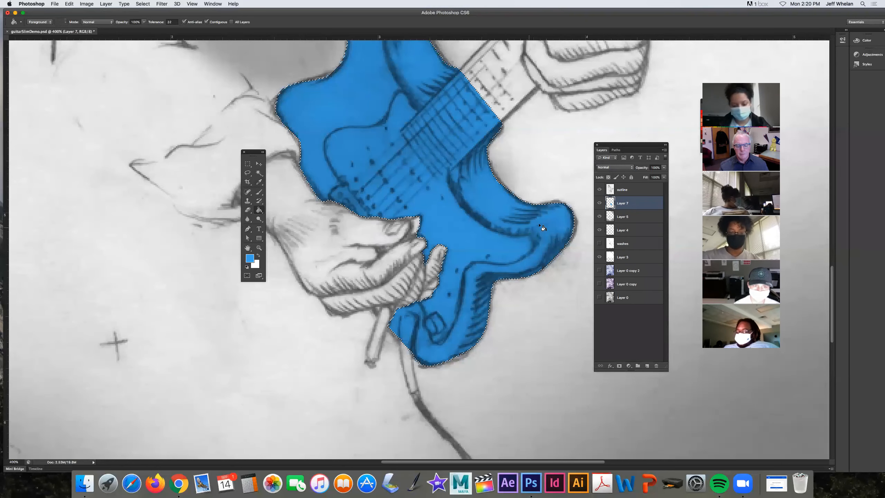
{"action": "key", "text": "super+d"}
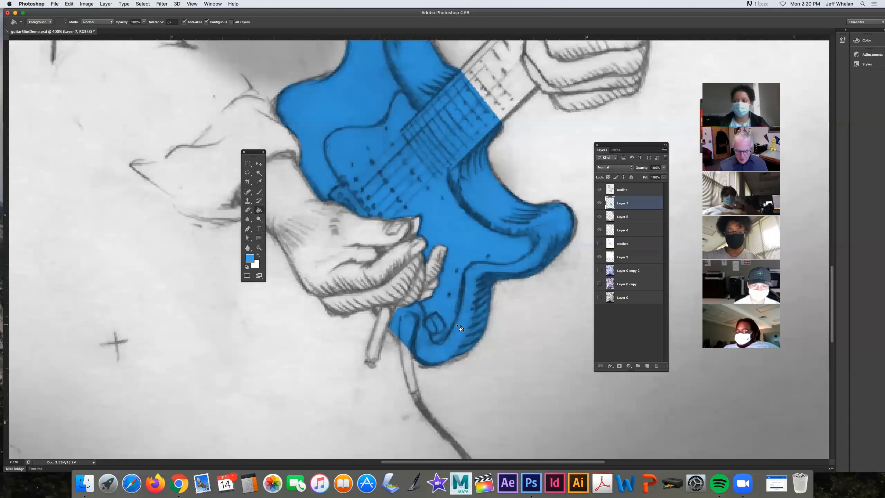
- Draw a heart-shaped Lasso selection on the blank paper below the hand and try adding areas to its right side
{"action": "key", "text": "l"}
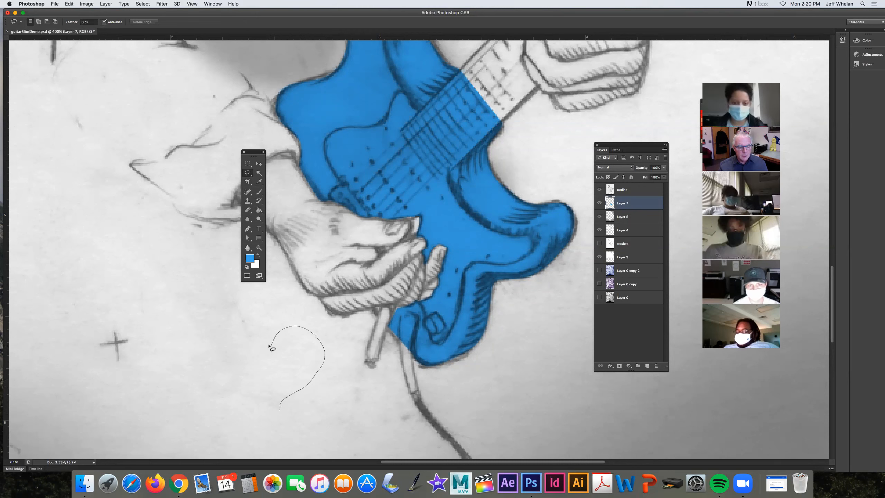
{"action": "left_click_drag", "start_coordinate": [281, 410], "coordinate": [280, 408]}
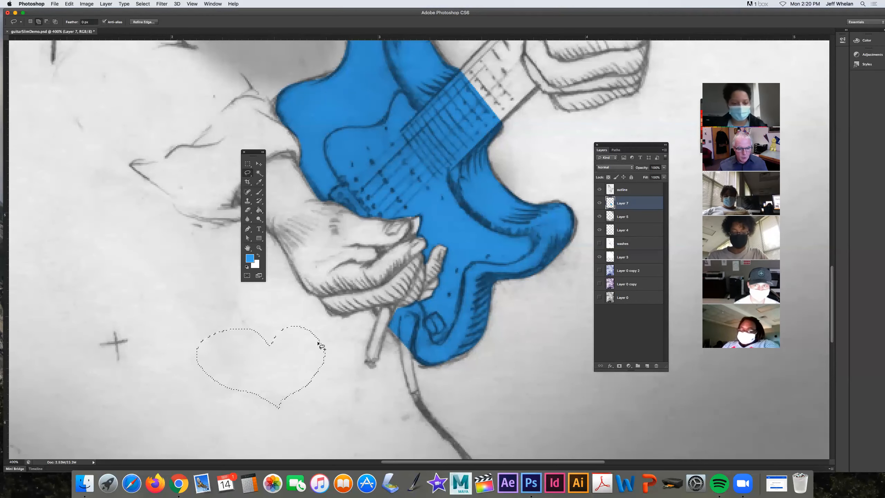
{"action": "key", "text": "shift"}
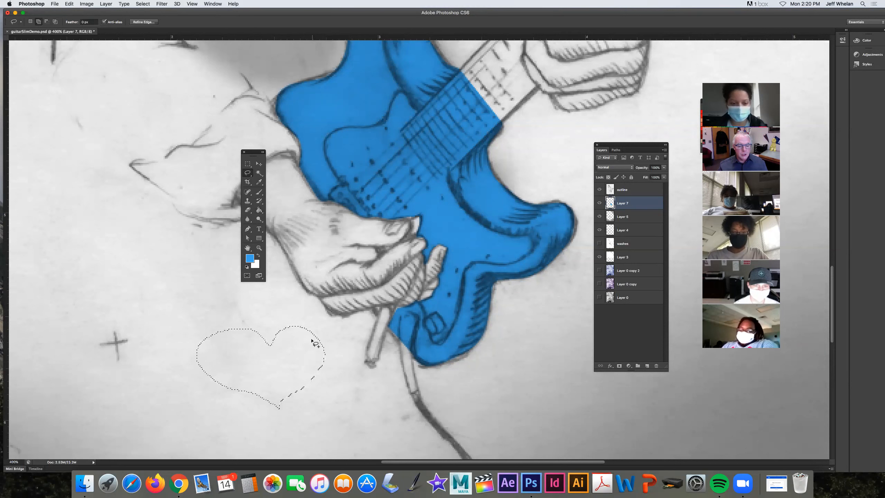
{"action": "mouse_move", "coordinate": [308, 330]}
{"action": "left_mouse_down"}
{"action": "mouse_move", "coordinate": [328, 353]}
{"action": "mouse_move", "coordinate": [306, 334]}
{"action": "mouse_move", "coordinate": [319, 396]}
{"action": "mouse_move", "coordinate": [305, 364]}
{"action": "left_mouse_up"}
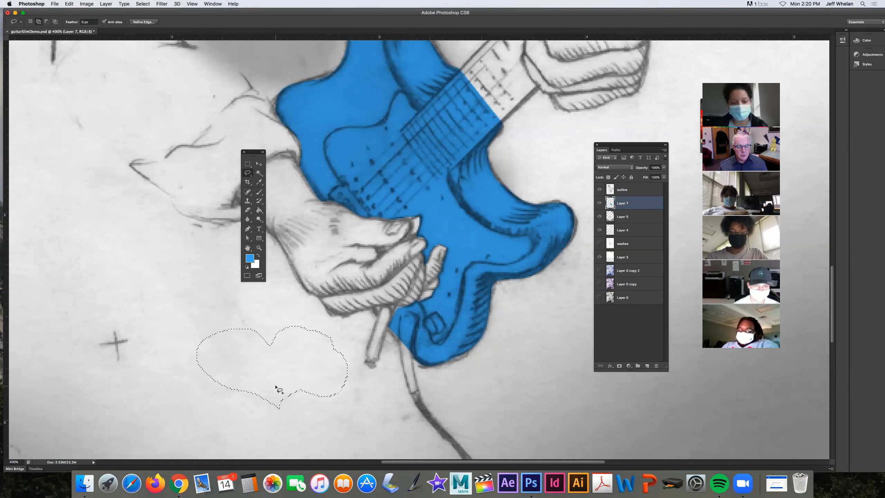
{"action": "key", "text": "super+z"}
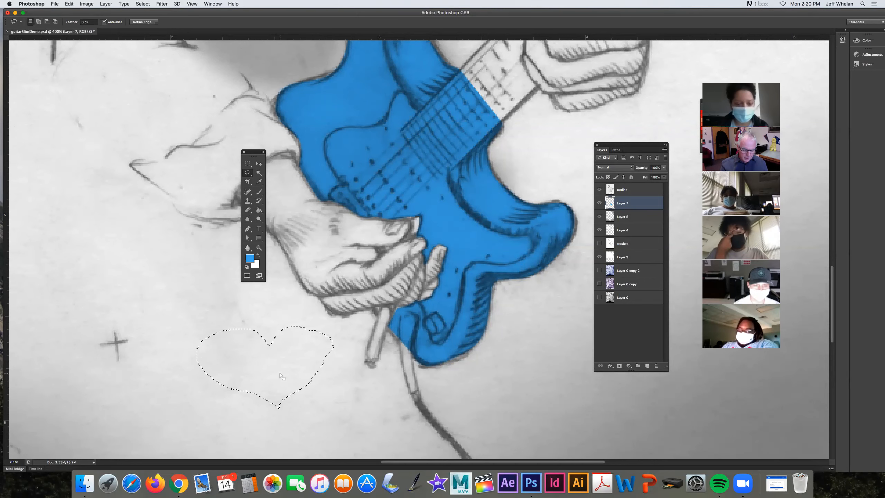
- Undo the last addition to the heart-shaped Lasso selection, subtract a rounded bite from its right side, and clear the selection
{"action": "key", "text": "alt+super+z"}
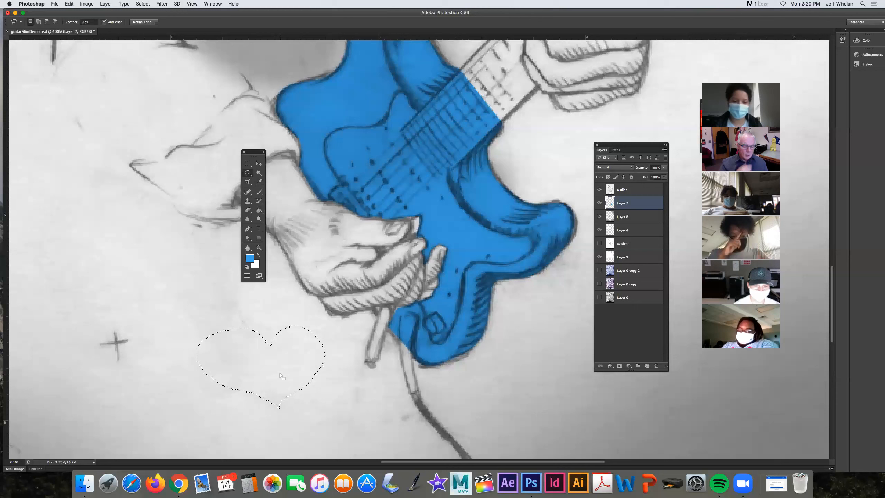
{"action": "mouse_move", "coordinate": [336, 326]}
{"action": "left_mouse_down"}
{"action": "mouse_move", "coordinate": [332, 352]}
{"action": "mouse_move", "coordinate": [340, 352]}
{"action": "mouse_move", "coordinate": [322, 388]}
{"action": "left_mouse_up"}
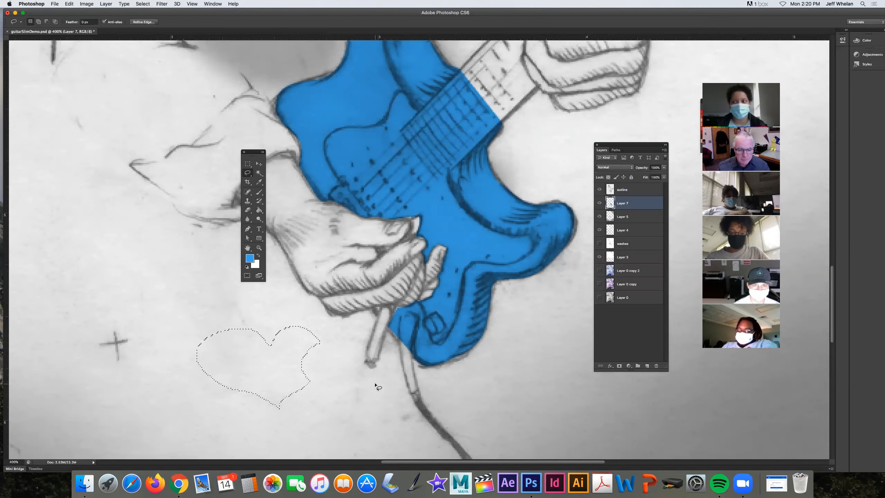
{"action": "key", "text": "super+minus"}
{"action": "key", "text": "super+minus"}
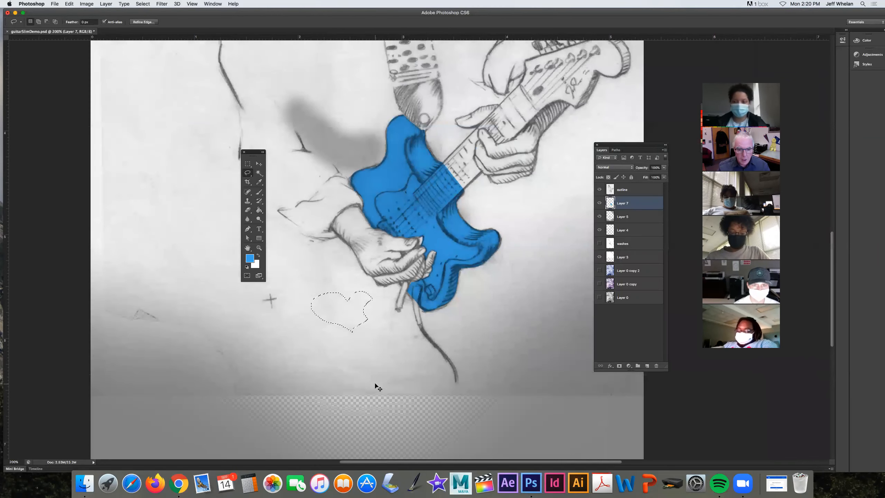
{"action": "key", "text": "super+plus"}
{"action": "key", "text": "super+plus"}
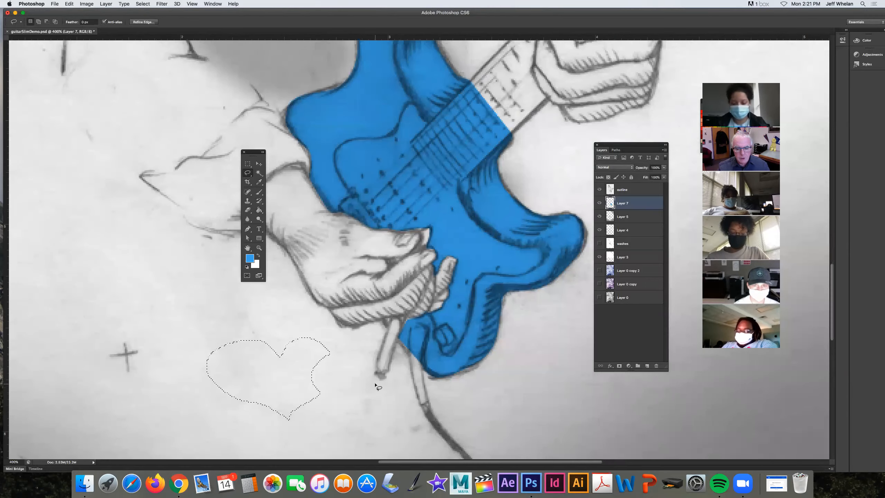
{"action": "left_click_drag", "start_coordinate": [374, 383], "coordinate": [368, 384]}
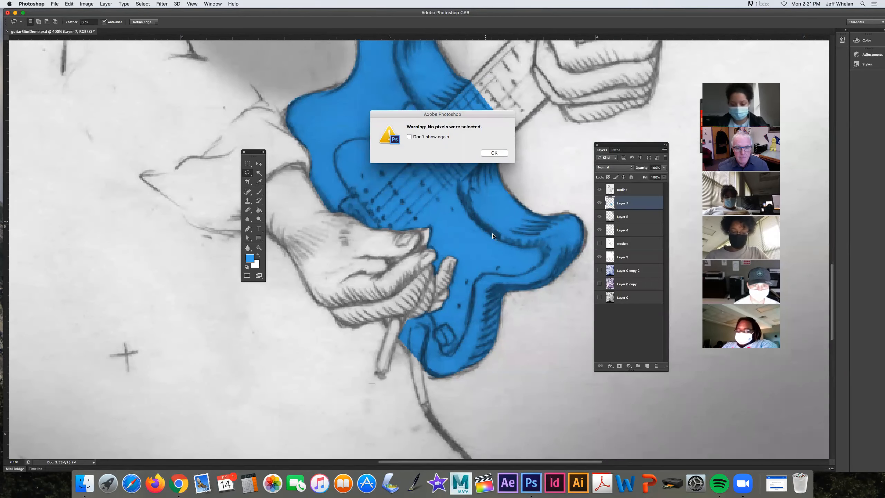
{"action": "left_click", "coordinate": [495, 153]}
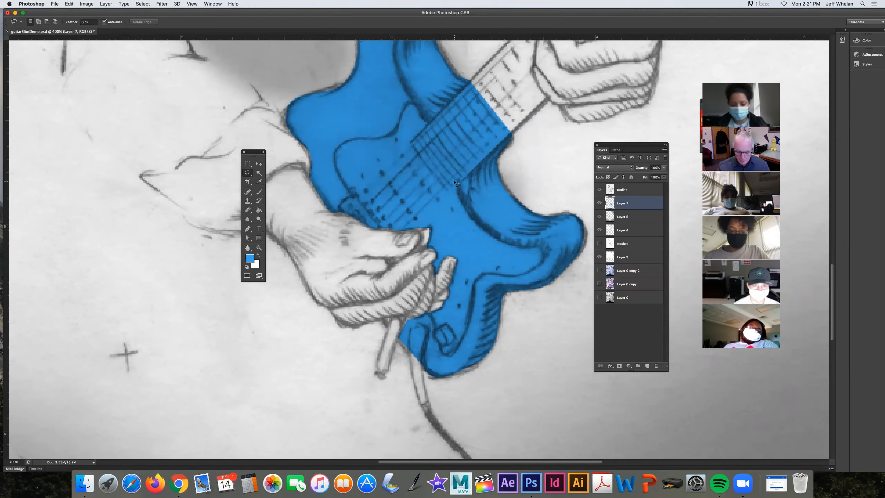
- Trace a pen path along the strum plate's left contour, from the neck's upper edge down to the strumming hand
{"action": "key", "text": "p"}
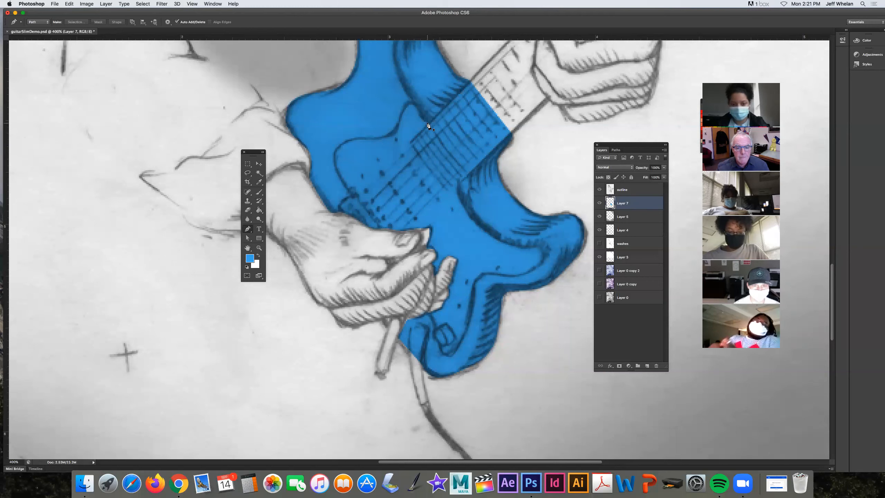
{"action": "left_click_drag", "start_coordinate": [428, 123], "coordinate": [354, 139]}
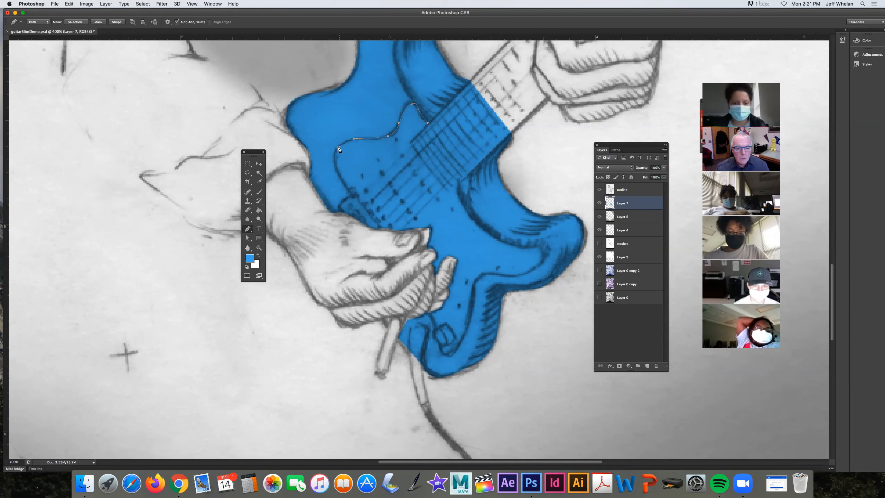
{"action": "left_click", "coordinate": [334, 154]}
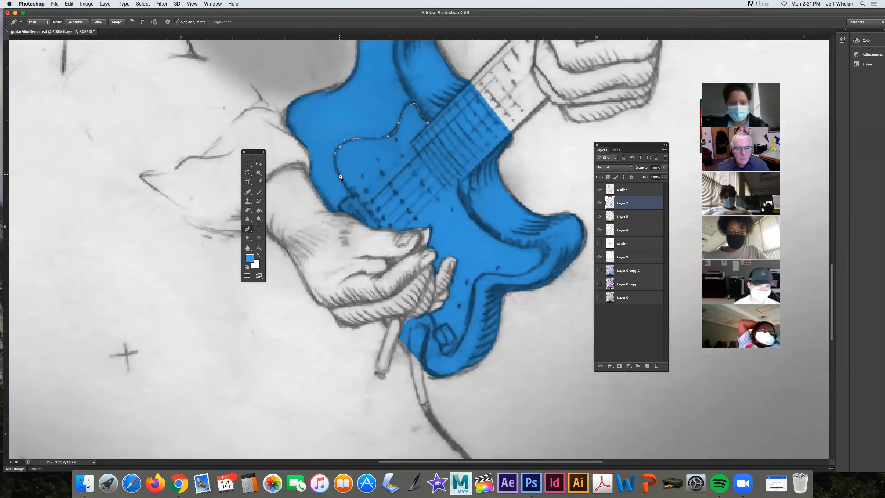
{"action": "left_click", "coordinate": [348, 185]}
{"action": "left_click", "coordinate": [350, 189]}
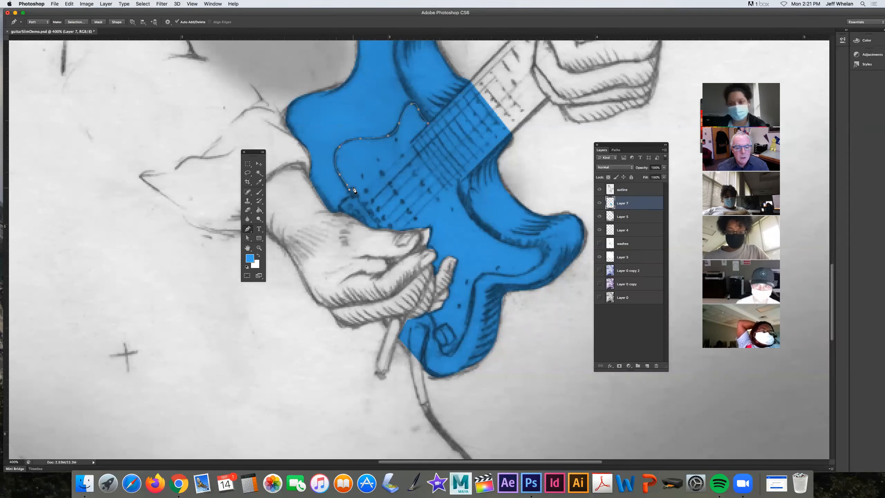
{"action": "left_click", "coordinate": [355, 196]}
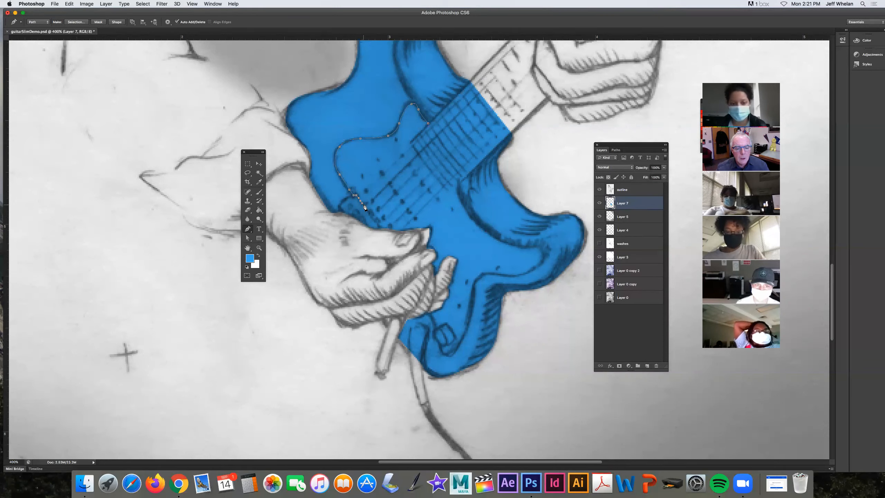
{"action": "left_click", "coordinate": [366, 208]}
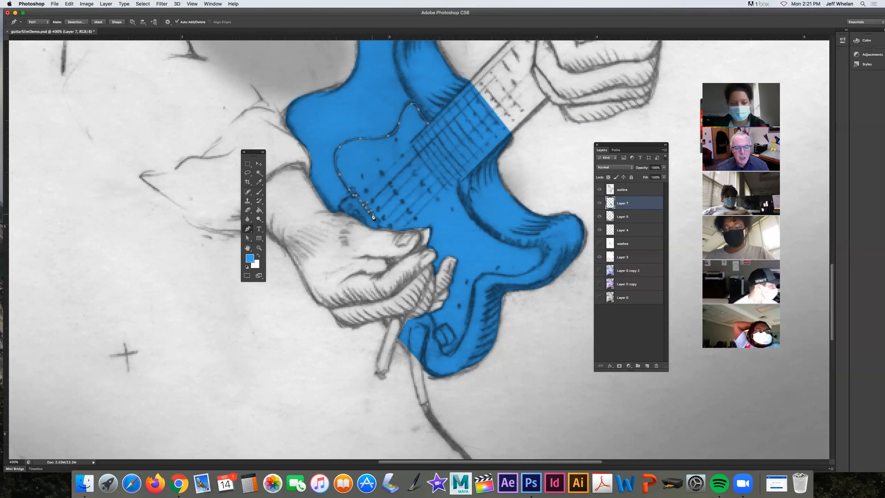
{"action": "left_click", "coordinate": [377, 217]}
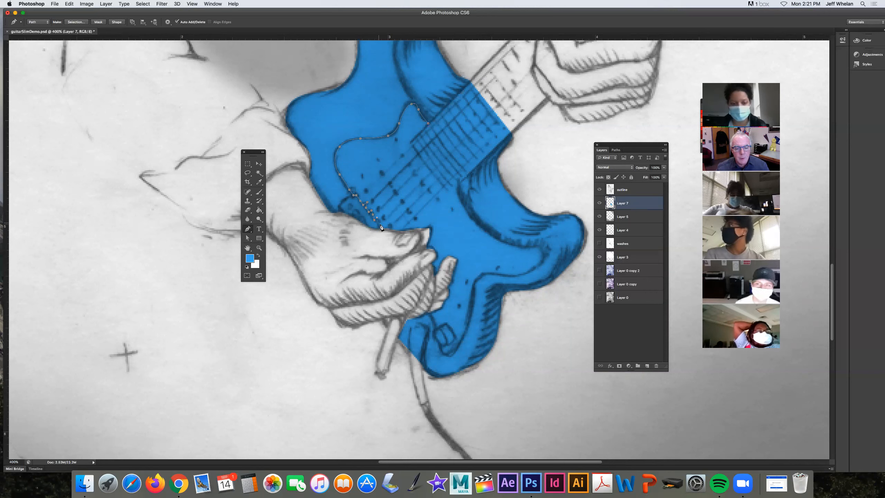
{"action": "left_click", "coordinate": [380, 222]}
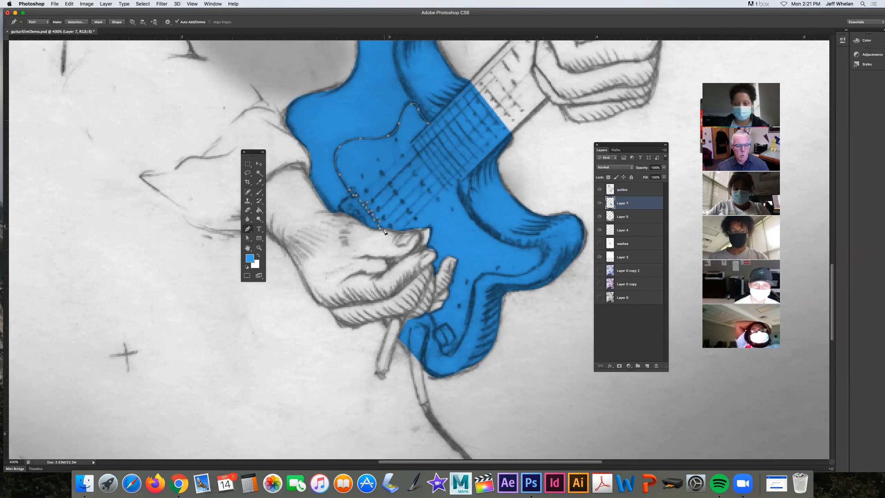
- Continue the strum plate path straight across the hand, around its lower tip, and along the lower contour to the right horn
{"action": "left_click", "coordinate": [432, 317]}
{"action": "left_click", "coordinate": [435, 328]}
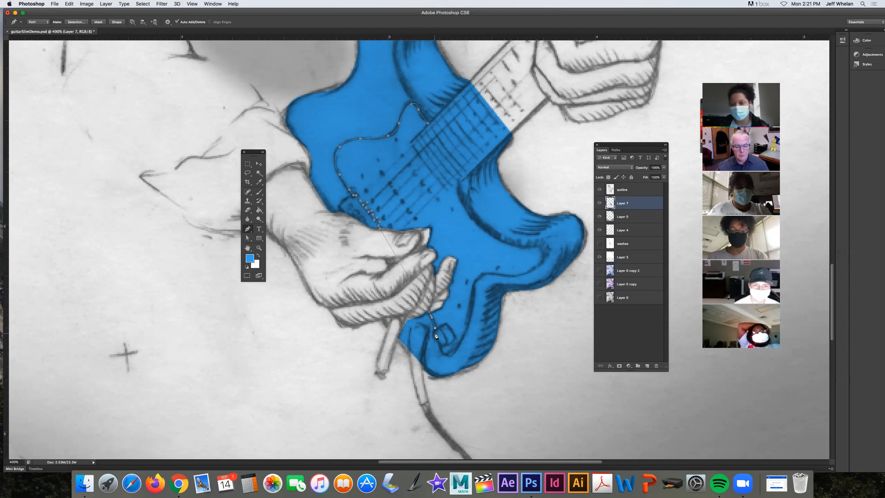
{"action": "left_click", "coordinate": [441, 346]}
{"action": "left_click_drag", "start_coordinate": [444, 355], "coordinate": [448, 356]}
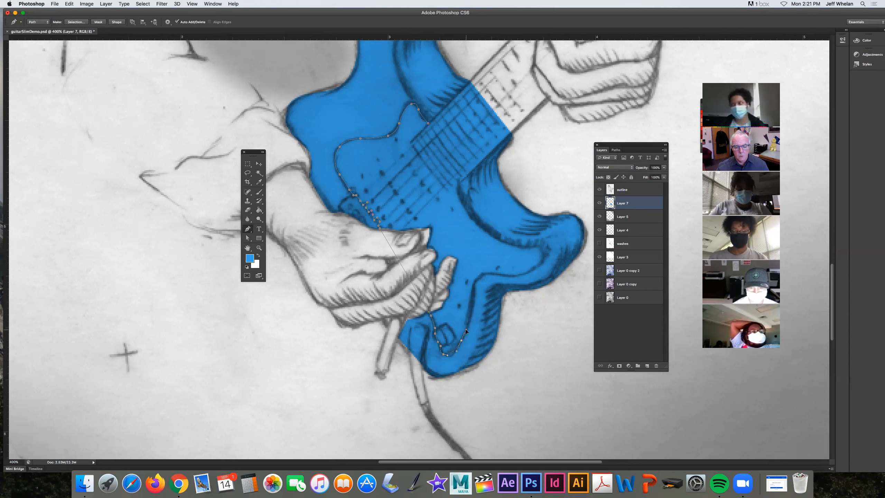
{"action": "left_click_drag", "start_coordinate": [473, 299], "coordinate": [525, 247]}
{"action": "left_click", "coordinate": [539, 248]}
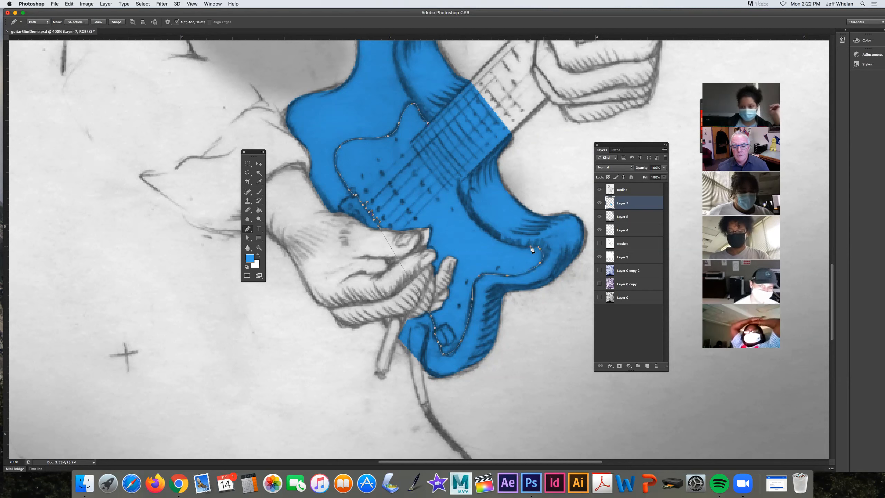
- Trace the strum plate's right contour back up and across the end of the fretboard, closing the path at its starting point
{"action": "left_click", "coordinate": [490, 235]}
{"action": "left_click_drag", "start_coordinate": [468, 214], "coordinate": [458, 196]}
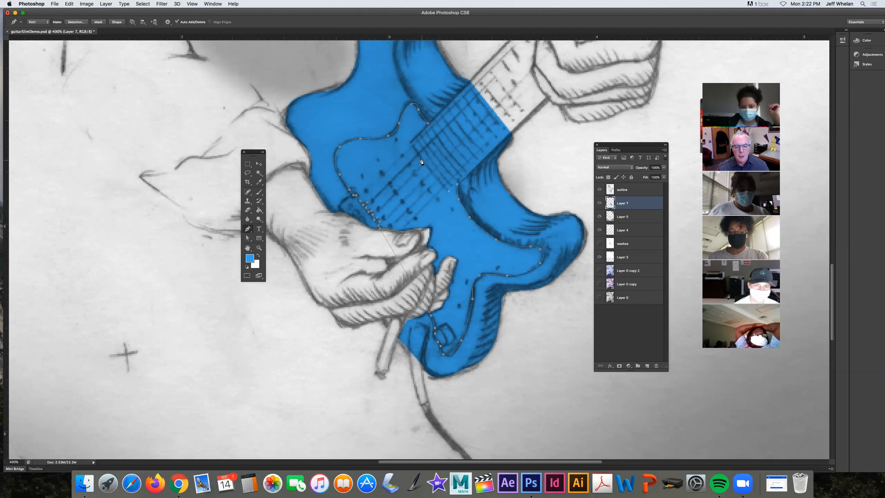
{"action": "left_click", "coordinate": [413, 147]}
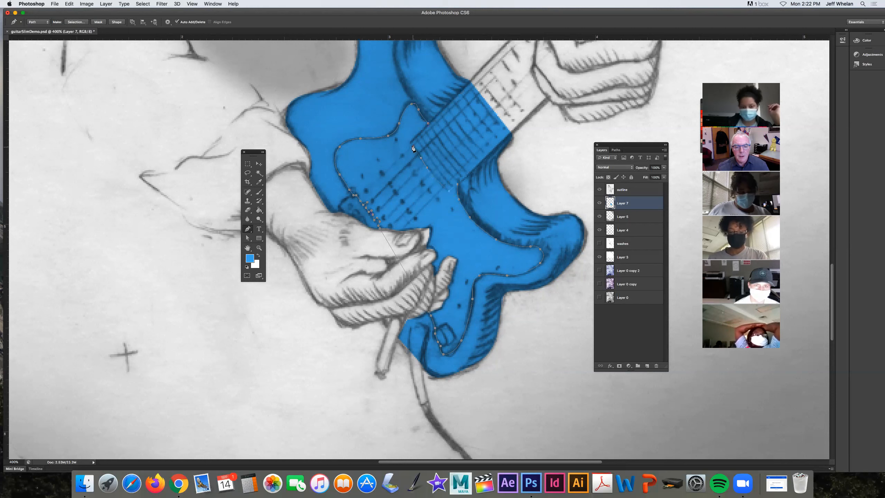
{"action": "left_click", "coordinate": [429, 124]}
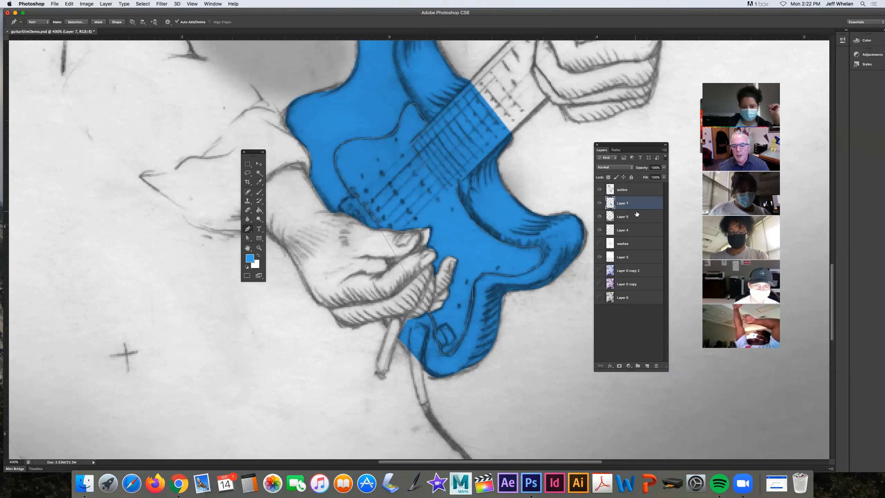
- Add a new layer above Layer 7 and swap the colors so that white is the foreground color
{"action": "left_click", "coordinate": [648, 366]}
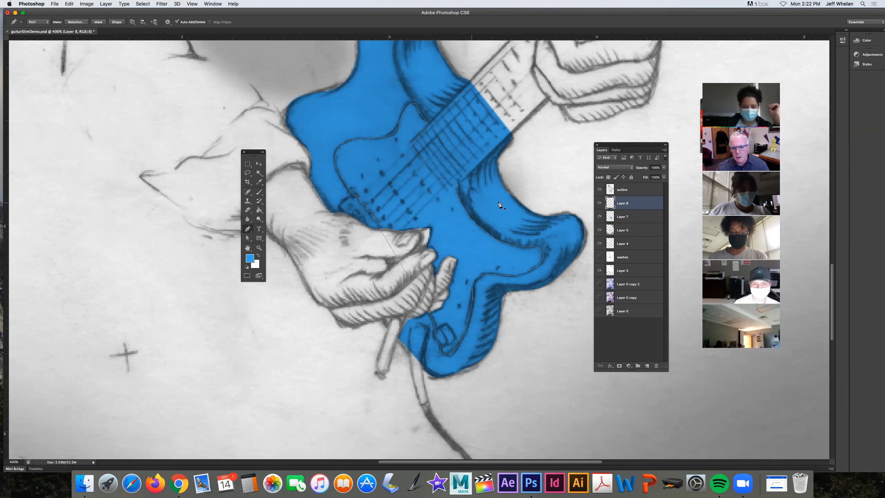
{"action": "left_click", "coordinate": [259, 257]}
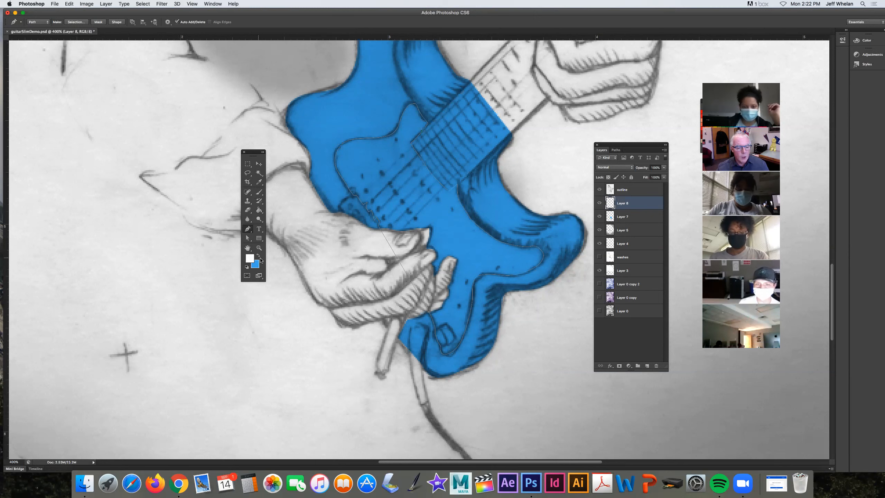
- Save the Work Path under the name "strum plate"
{"action": "left_click", "coordinate": [616, 150]}
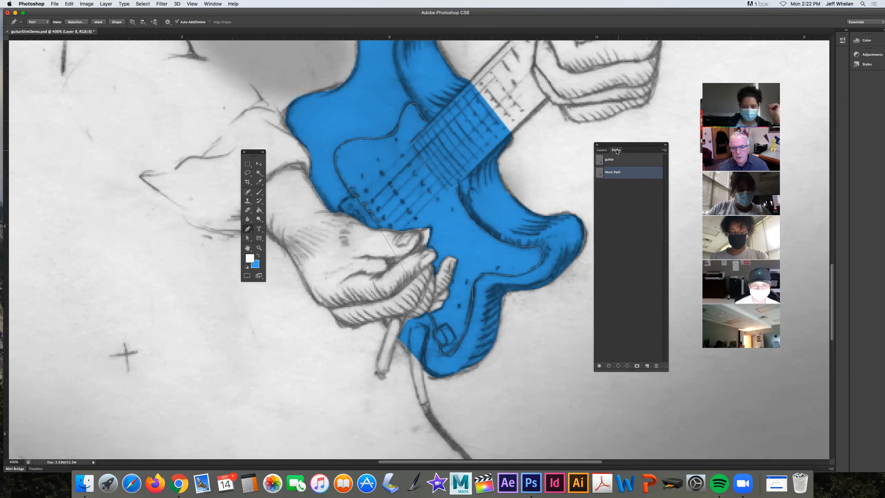
{"action": "double_click", "coordinate": [616, 173]}
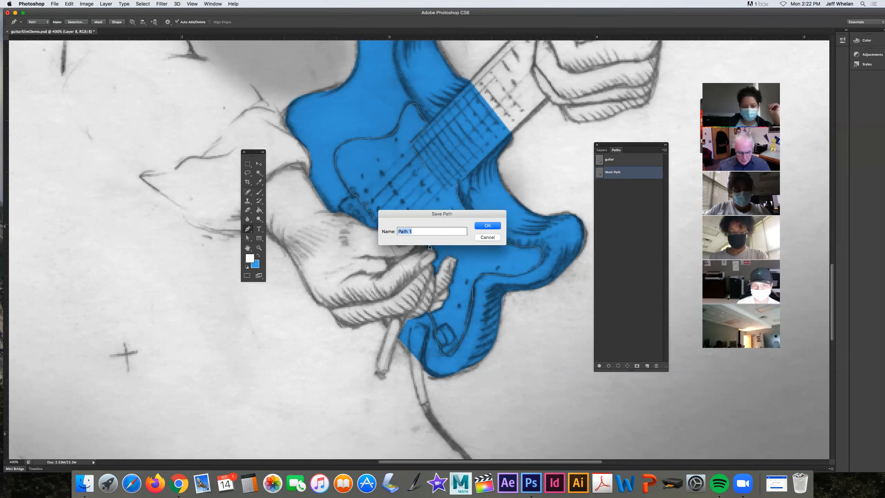
{"action": "type", "text": "strum plate"}
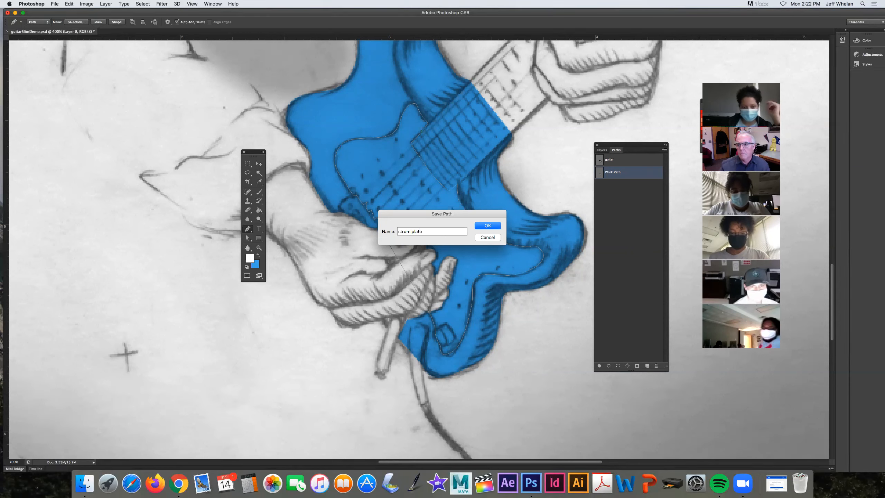
{"action": "key", "text": "Return"}
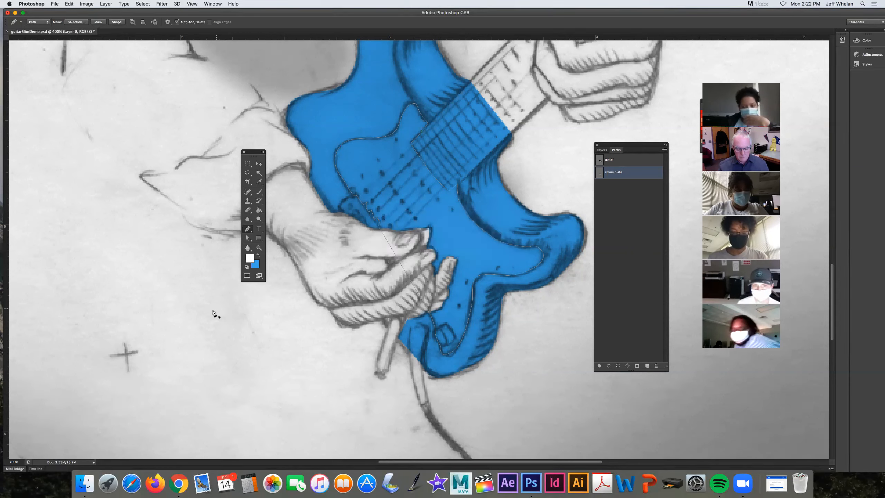
- Load the strum plate path as a selection and fill it with white on Layer 8 using the Paint Bucket
{"action": "left_click", "coordinate": [618, 366]}
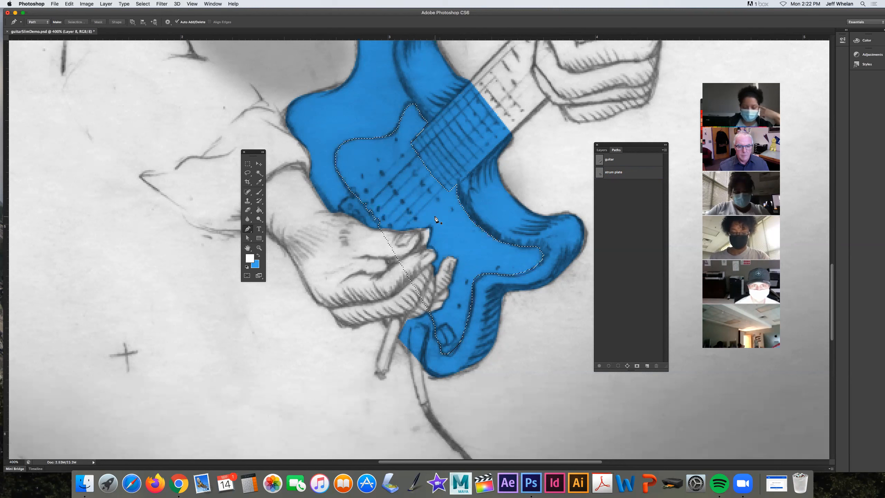
{"action": "left_click", "coordinate": [259, 210]}
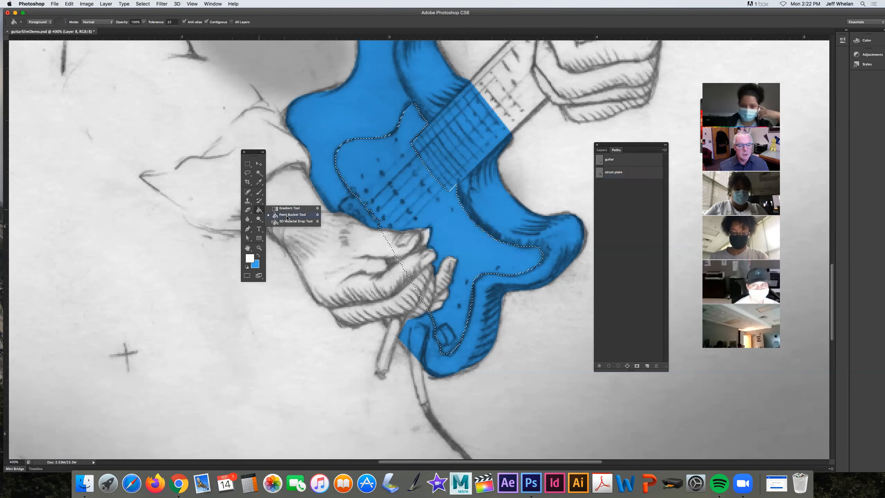
{"action": "left_click", "coordinate": [479, 230]}
{"action": "left_click", "coordinate": [459, 231]}
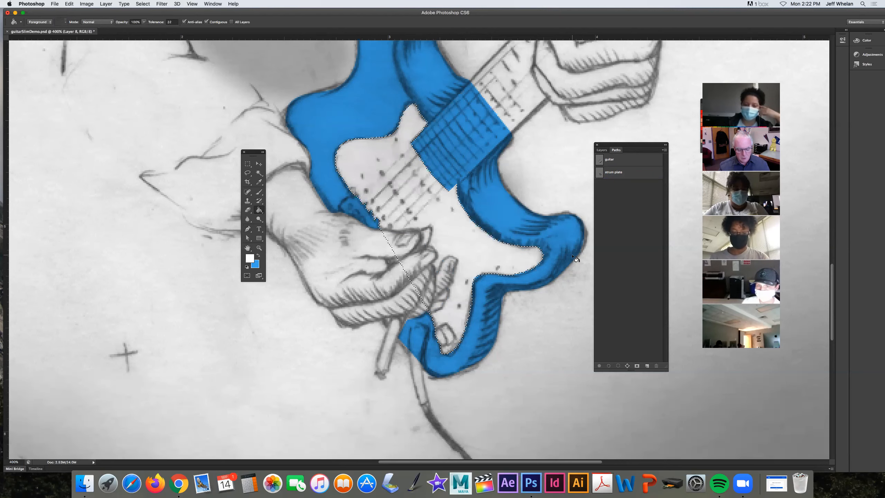
- Show Layer 0's textured background behind the drawing and deselect the strum plate
{"action": "key", "text": "super+1"}
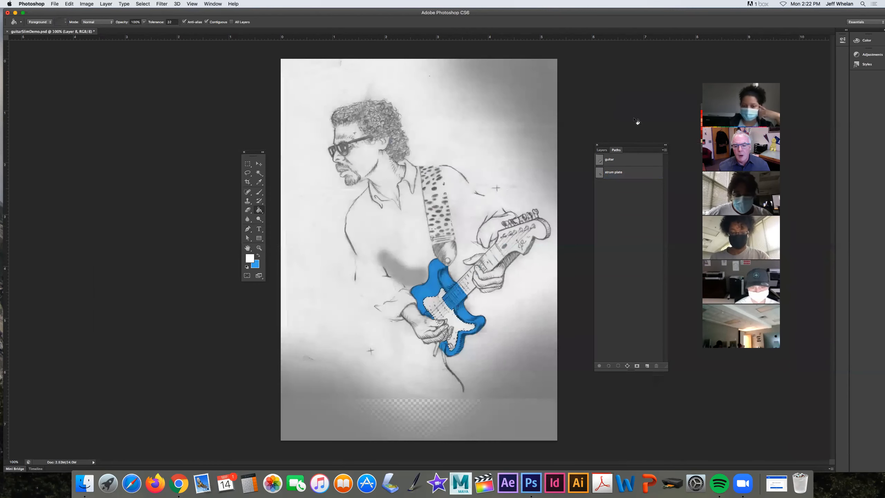
{"action": "left_click", "coordinate": [600, 150]}
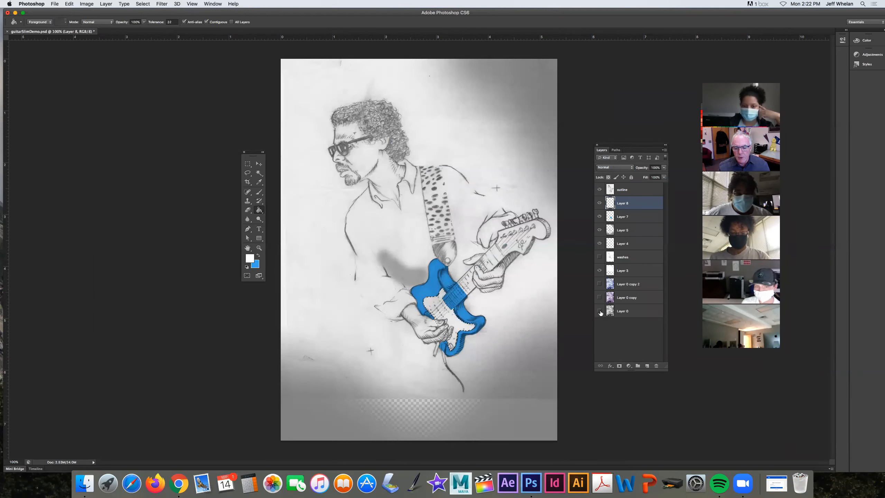
{"action": "left_click", "coordinate": [599, 311]}
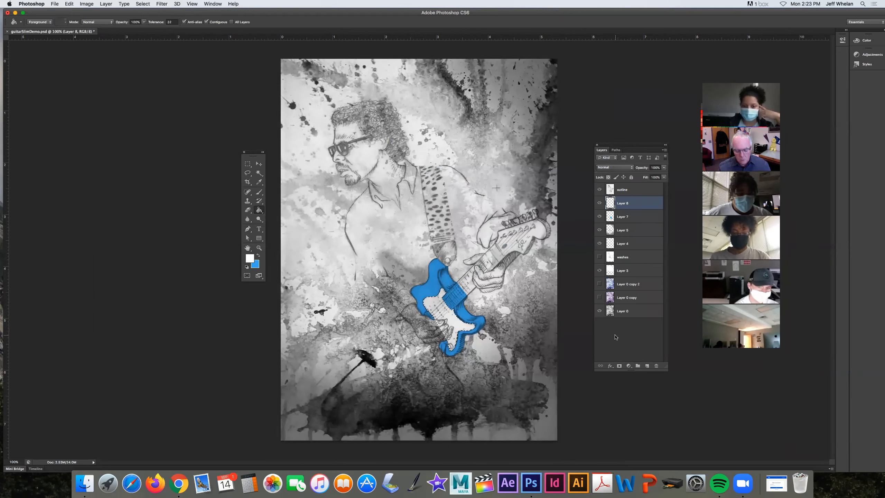
{"action": "key", "text": "super+d"}
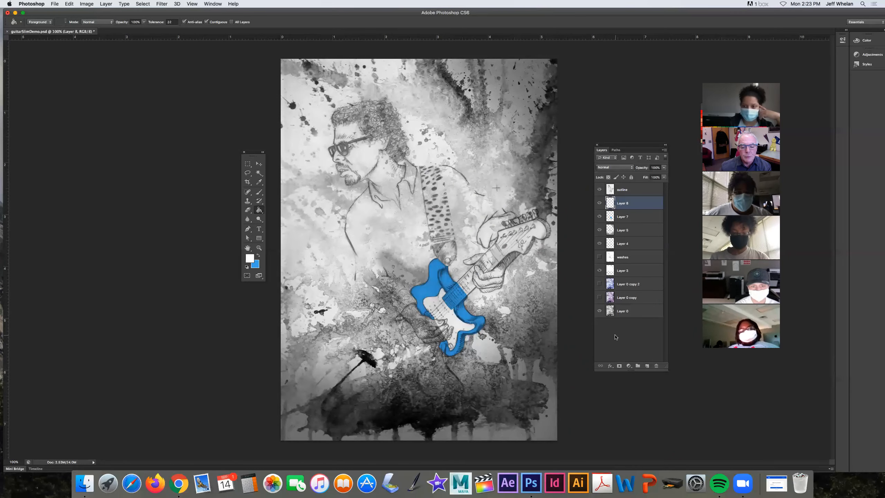
{"action": "key", "text": "z"}
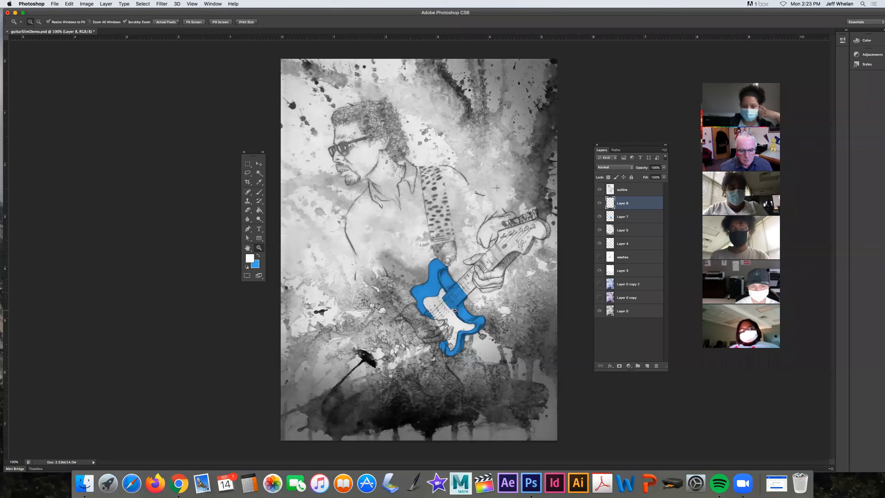
{"action": "left_click", "coordinate": [454, 340]}
{"action": "left_click", "coordinate": [455, 356]}
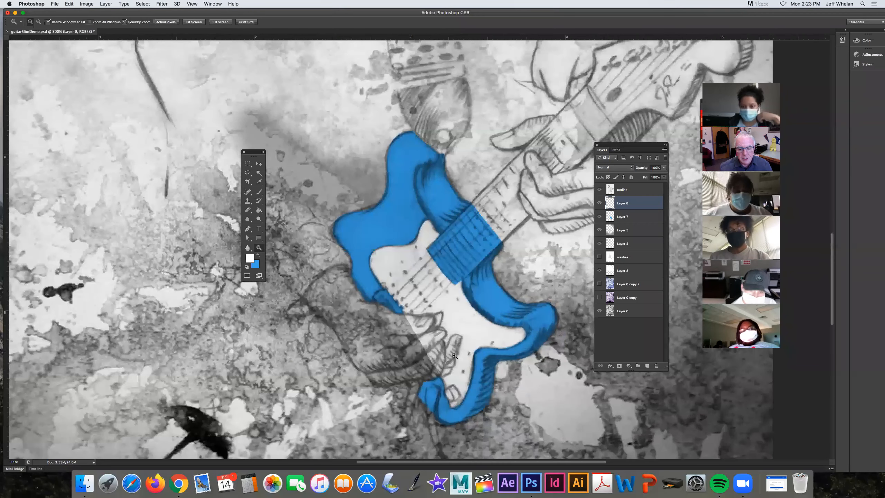
- Set the blend mode of the blue guitar body on Layer 7 to Multiply
{"action": "left_click", "coordinate": [454, 356]}
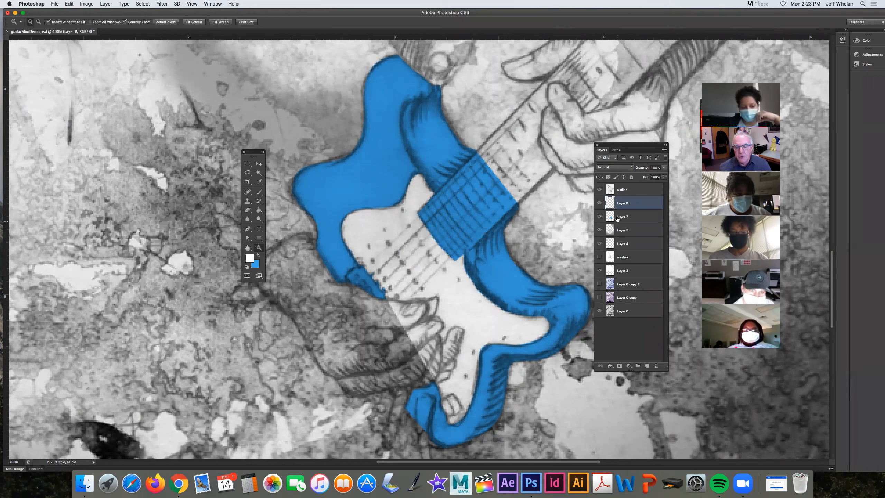
{"action": "key", "text": "alt+bracketleft"}
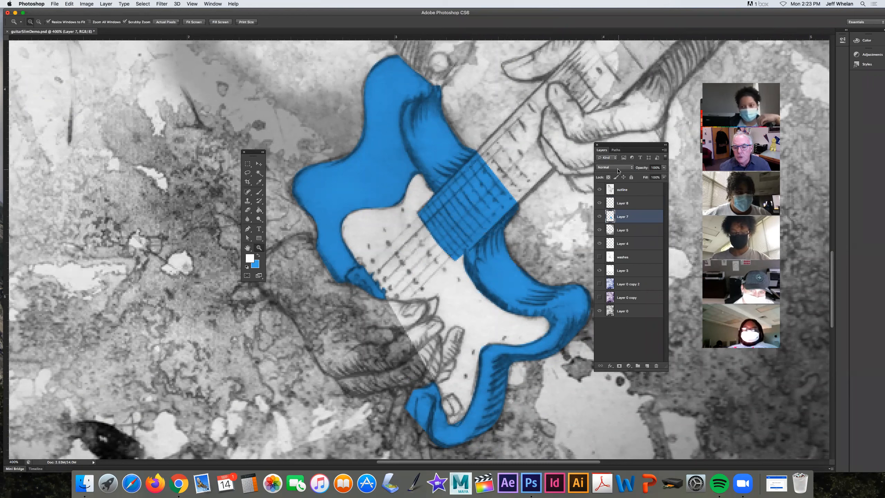
{"action": "left_click", "coordinate": [615, 167]}
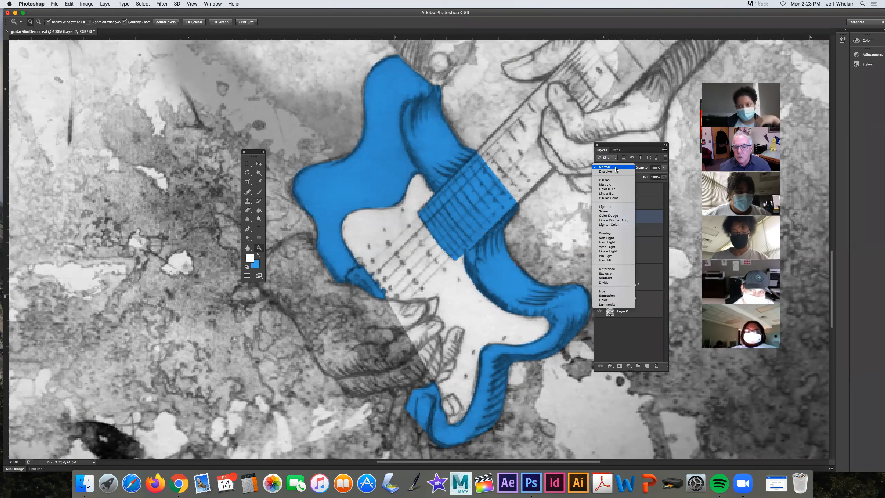
{"action": "left_click", "coordinate": [607, 184]}
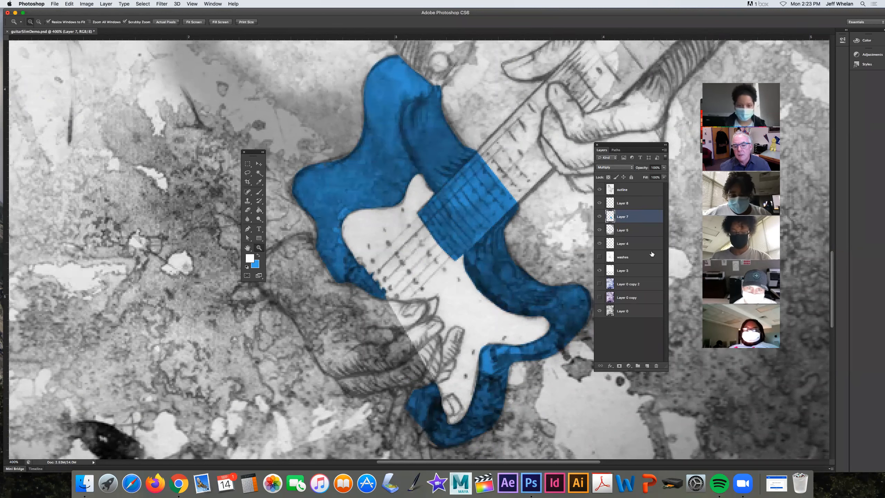
- Try the Multiply blend mode on the white strum plate in Layer 8 and return it to Normal
{"action": "left_click", "coordinate": [620, 205]}
{"action": "left_click", "coordinate": [600, 204]}
{"action": "left_click", "coordinate": [600, 204]}
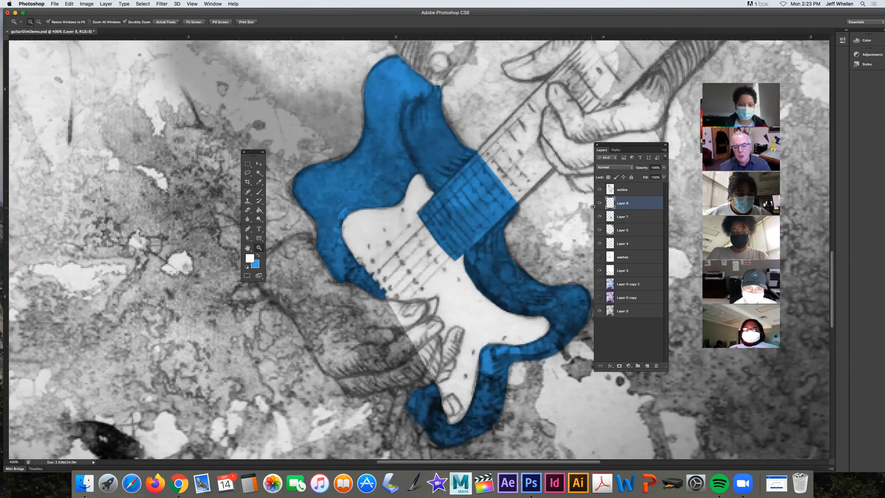
{"action": "left_click", "coordinate": [620, 168]}
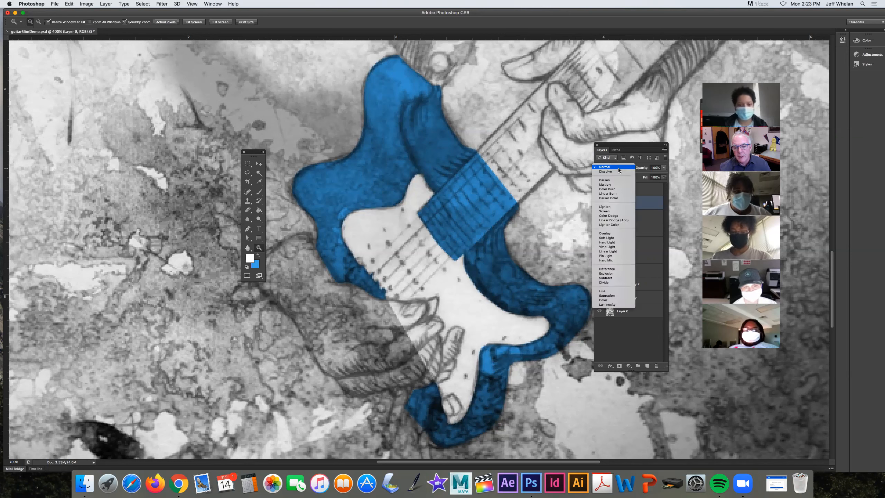
{"action": "left_click", "coordinate": [605, 184]}
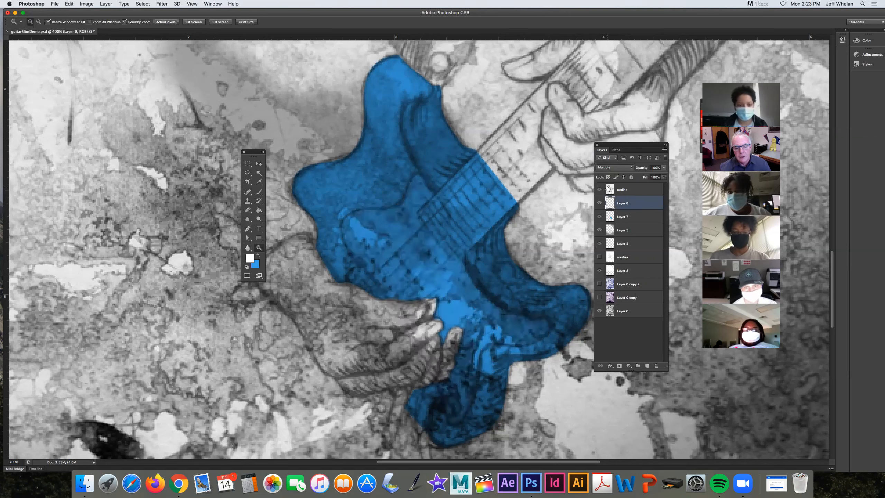
{"action": "left_click", "coordinate": [617, 167]}
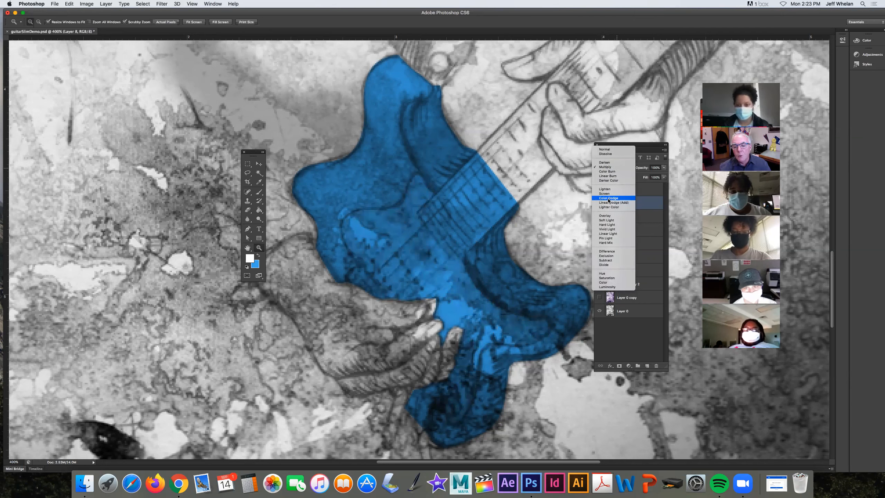
{"action": "left_click", "coordinate": [605, 150]}
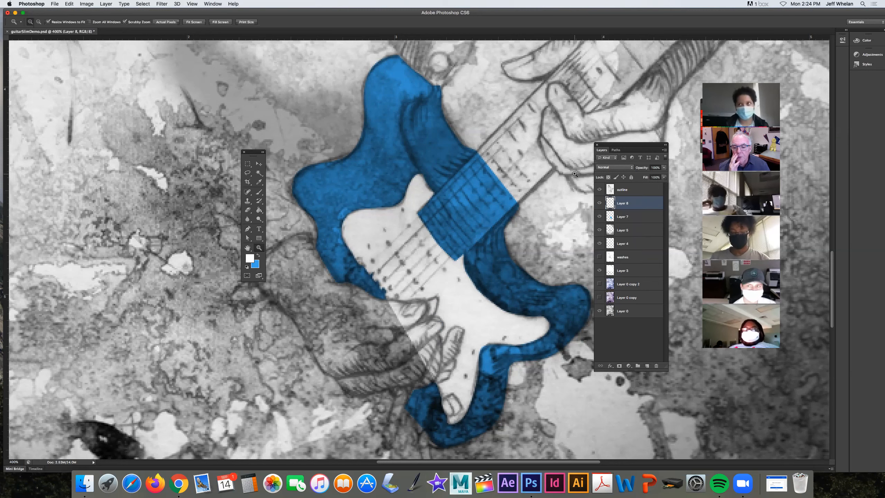
- Lower the opacity of the strum plate on Layer 8 to 54%
{"action": "left_click", "coordinate": [665, 168]}
{"action": "left_click_drag", "start_coordinate": [665, 177], "coordinate": [654, 180]}
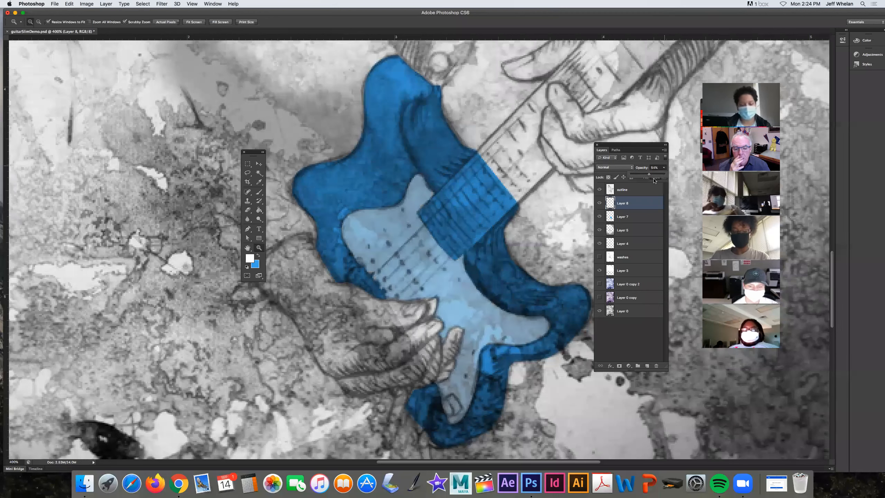
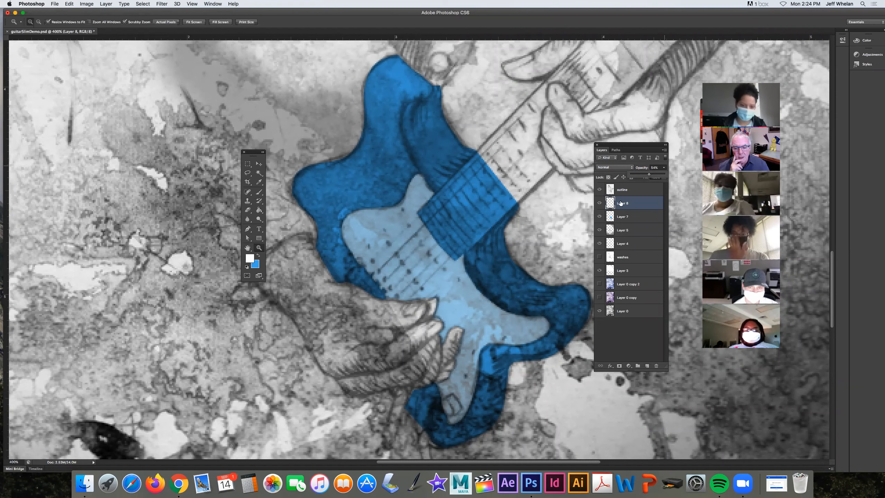
- Hide the outline layer and the Layer 0 background to isolate the flat guitar colors
{"action": "left_click", "coordinate": [600, 190]}
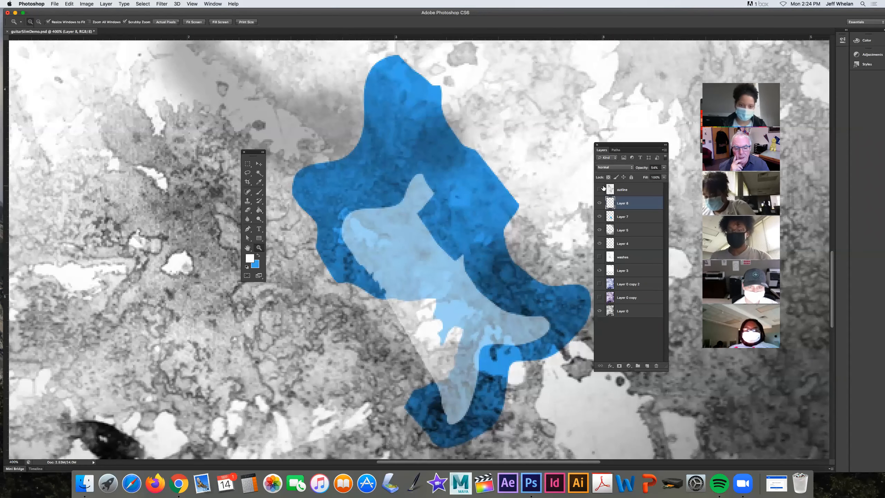
{"action": "left_click", "coordinate": [599, 311]}
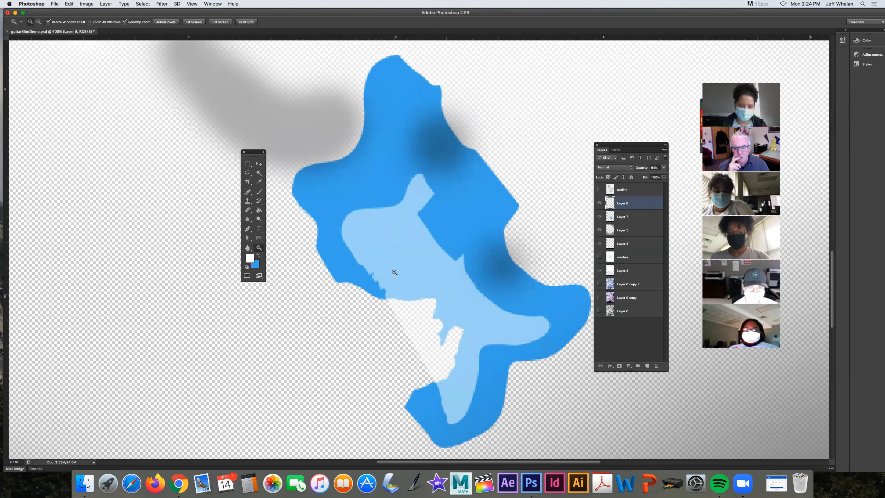
{"action": "left_click", "coordinate": [600, 217]}
{"action": "left_click", "coordinate": [600, 216]}
- Select the empty area around the guitar on Layer 7 with the Magic Wand, delete it from Layer 8's strum plate, and deselect
{"action": "left_click", "coordinate": [630, 216]}
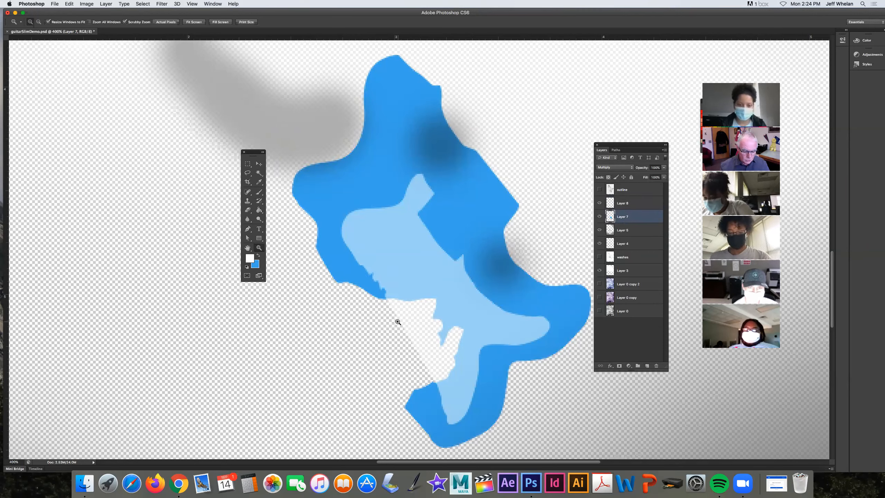
{"action": "key", "text": "w"}
{"action": "left_click", "coordinate": [375, 344]}
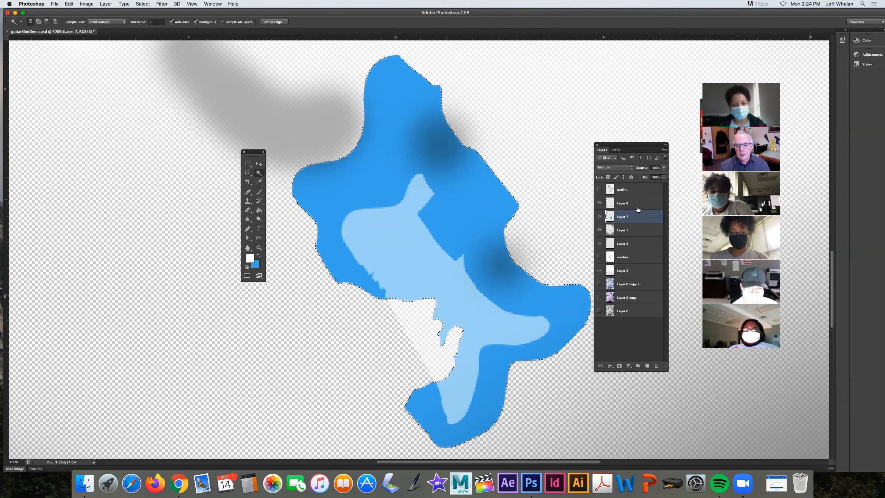
{"action": "left_click", "coordinate": [627, 203]}
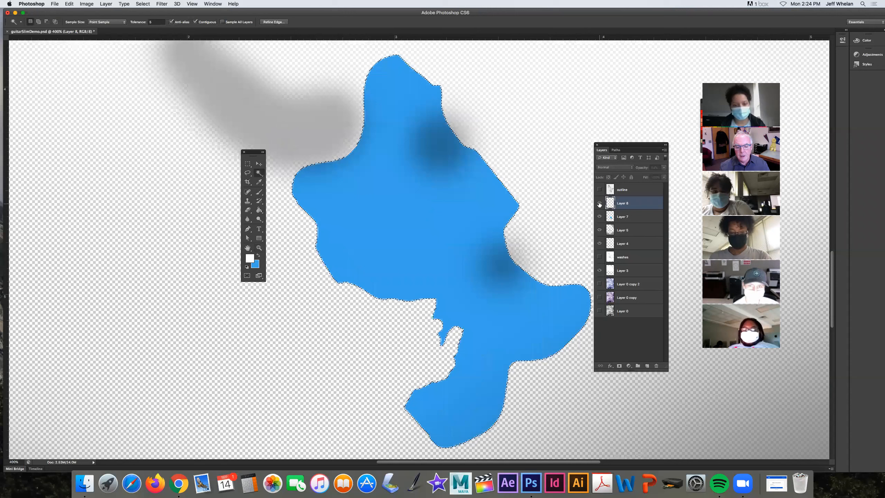
{"action": "key", "text": "Delete"}
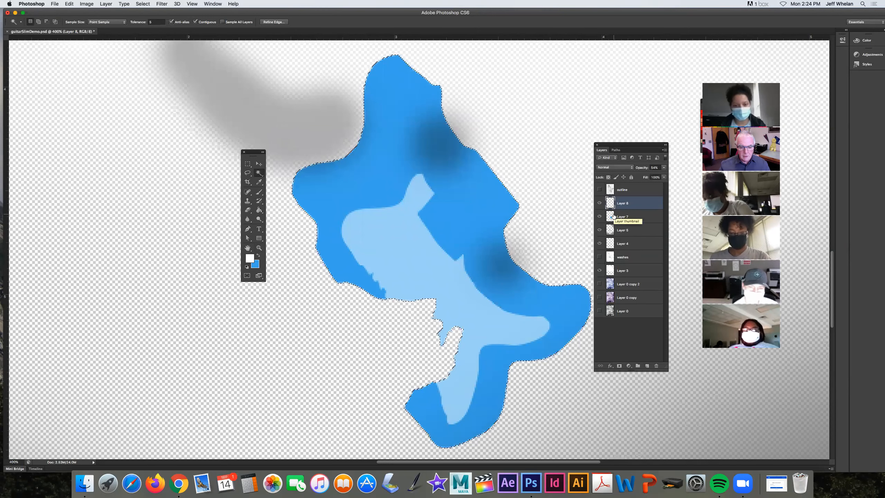
{"action": "key", "text": "super+d"}
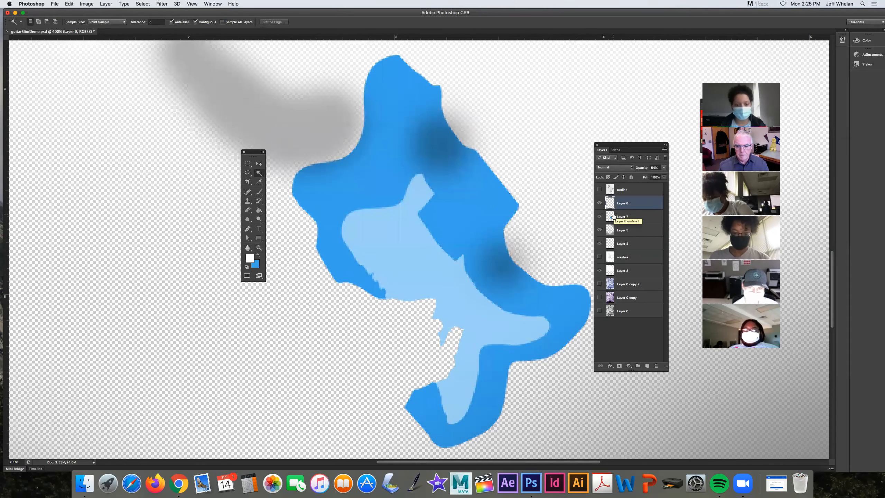
- Show the outline and Layer 0 again, and check the effect of Layer 7 and Layer 0 by toggling their visibility
{"action": "left_click", "coordinate": [600, 191]}
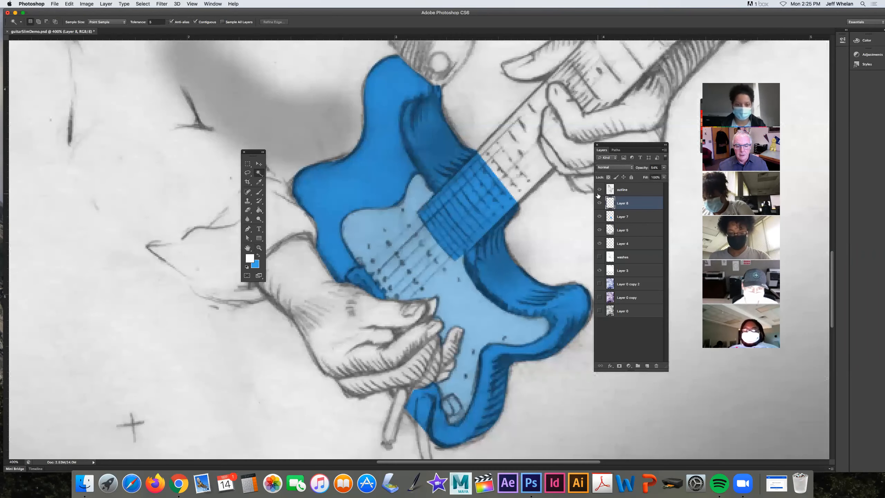
{"action": "left_click", "coordinate": [599, 314]}
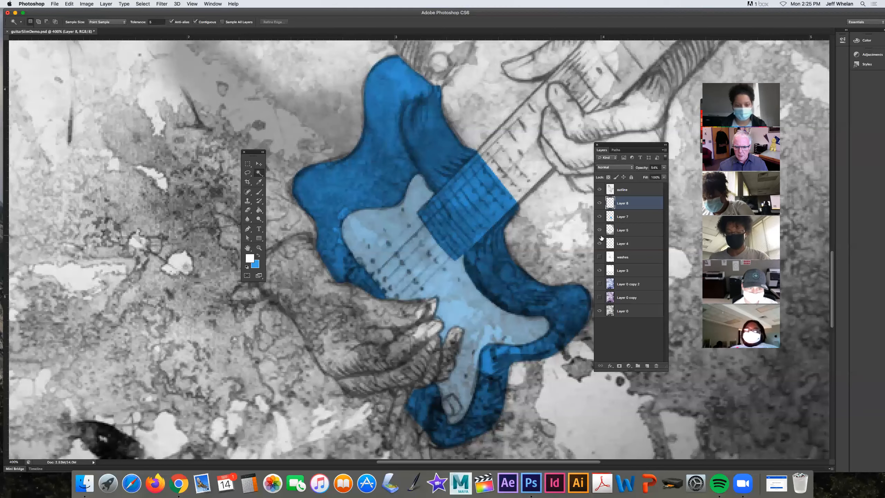
{"action": "left_click", "coordinate": [600, 216]}
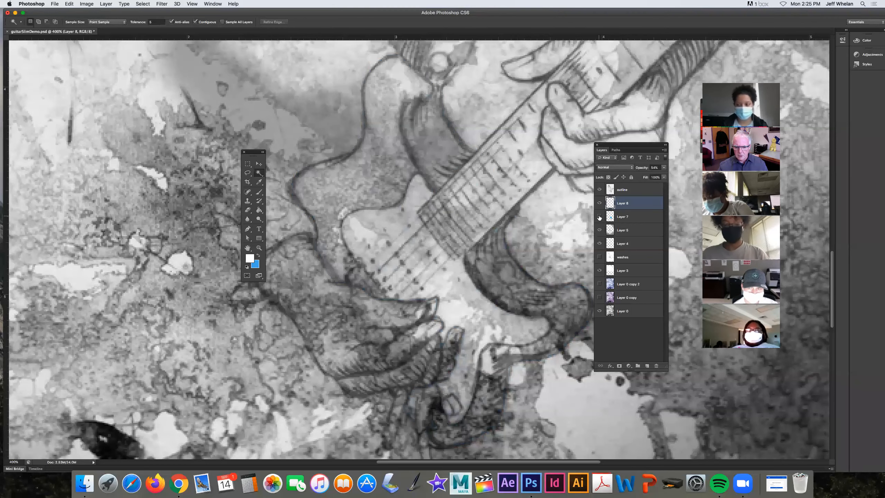
{"action": "left_click", "coordinate": [600, 217]}
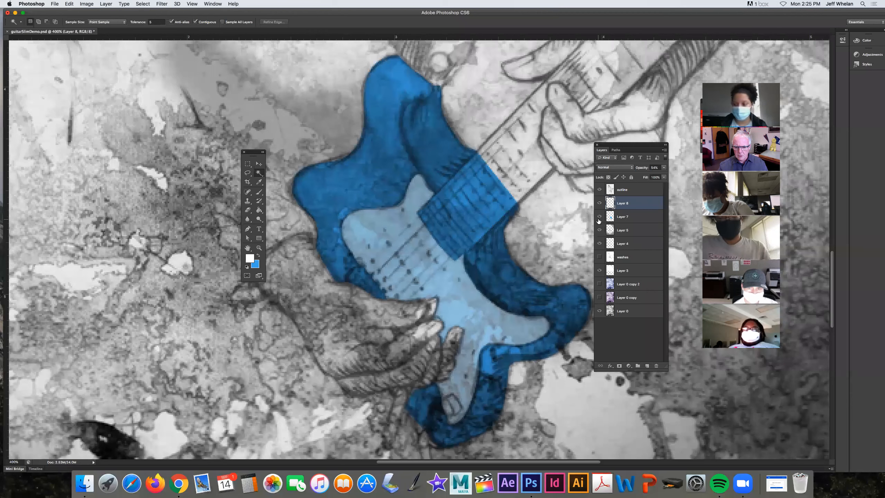
{"action": "left_click", "coordinate": [599, 312]}
{"action": "left_click", "coordinate": [600, 312]}
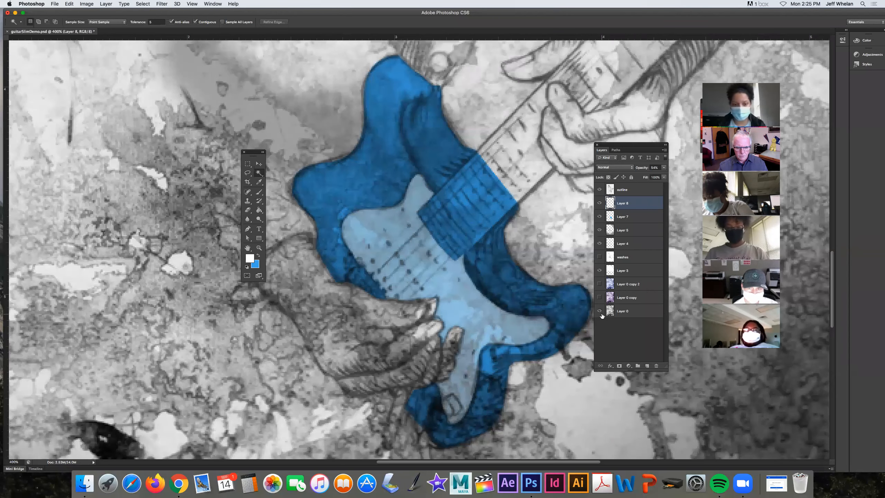
- With Layer 8 hidden, demonstrate selecting the empty area around the guitar on Layer 7, and restore Layer 8 and deselect
{"action": "left_click", "coordinate": [634, 217]}
{"action": "left_click", "coordinate": [600, 203]}
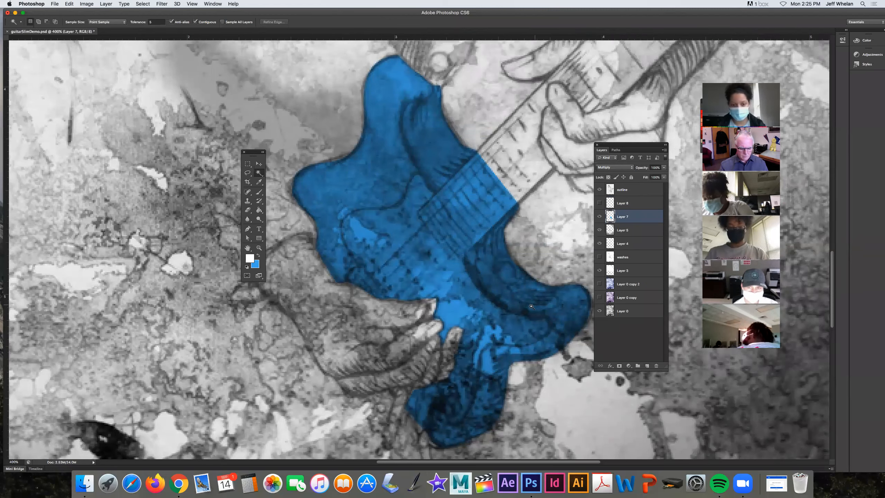
{"action": "left_click", "coordinate": [411, 330]}
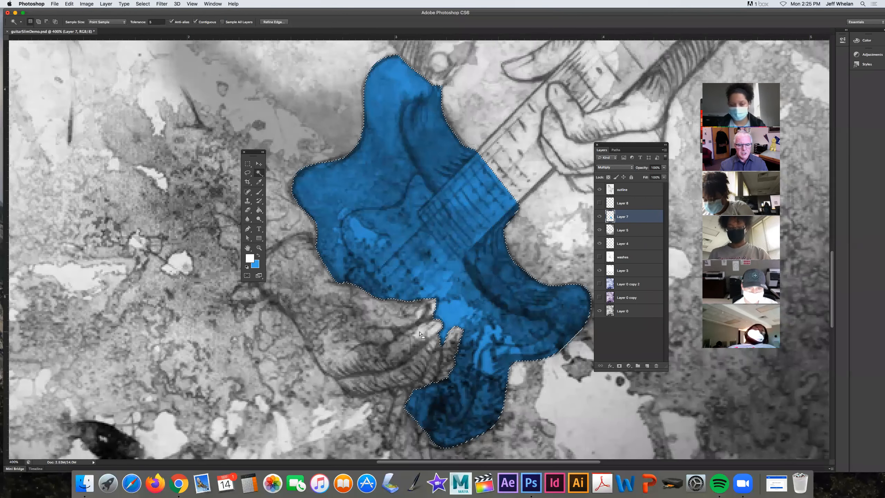
{"action": "left_click", "coordinate": [599, 203]}
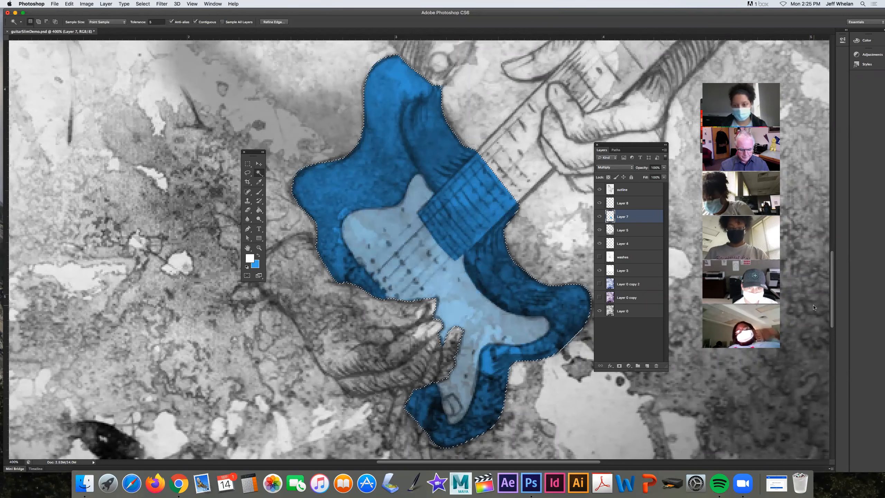
{"action": "key", "text": "super+d"}
- Add a new layer above Layer 8 and name it "neck"
{"action": "key", "text": "super+minus"}
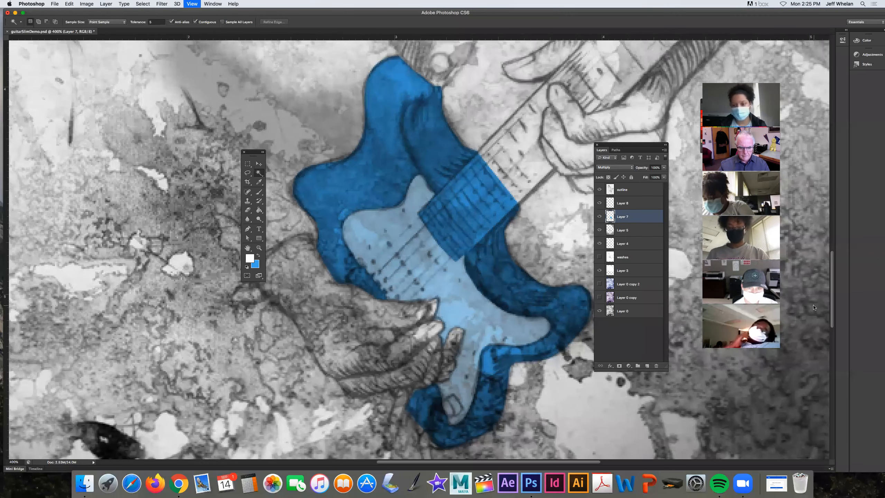
{"action": "key", "text": "super+minus"}
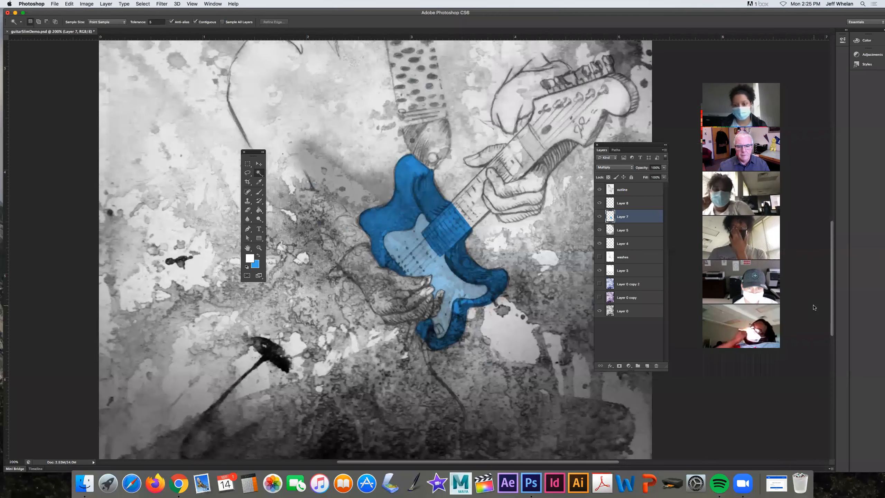
{"action": "key", "text": "super+minus"}
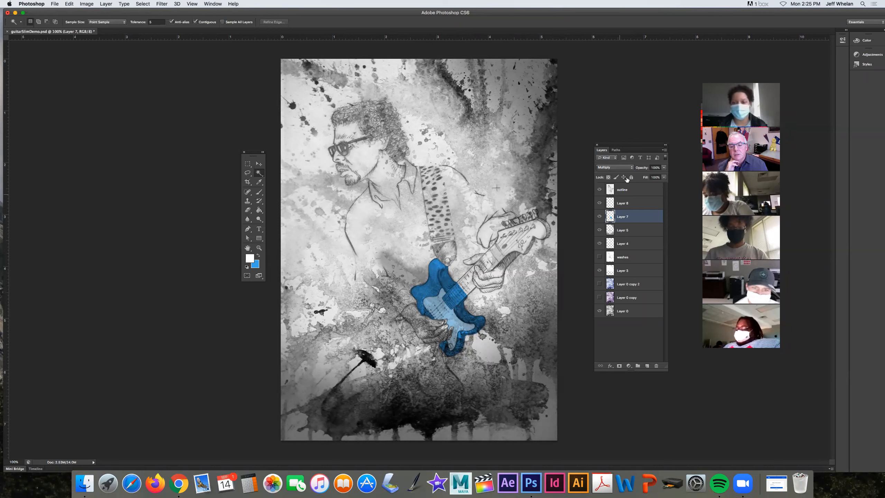
{"action": "left_click", "coordinate": [604, 205]}
{"action": "left_click", "coordinate": [600, 204]}
{"action": "left_click", "coordinate": [600, 204]}
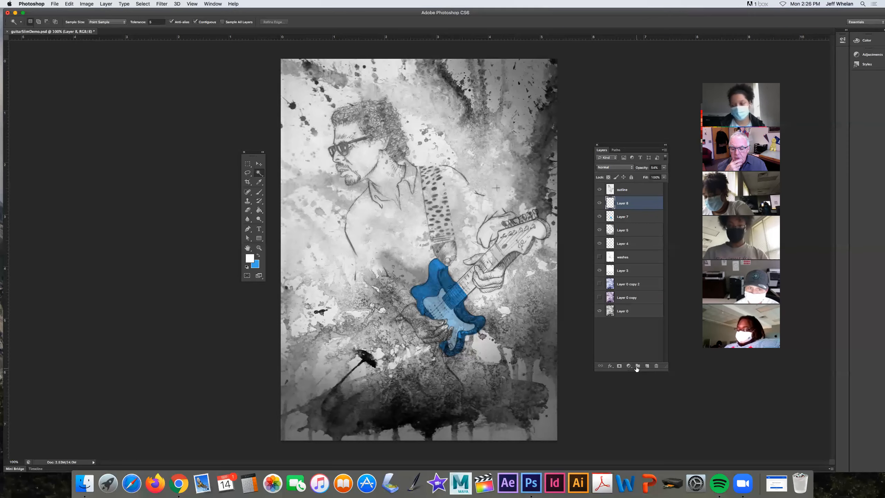
{"action": "left_click", "coordinate": [648, 367]}
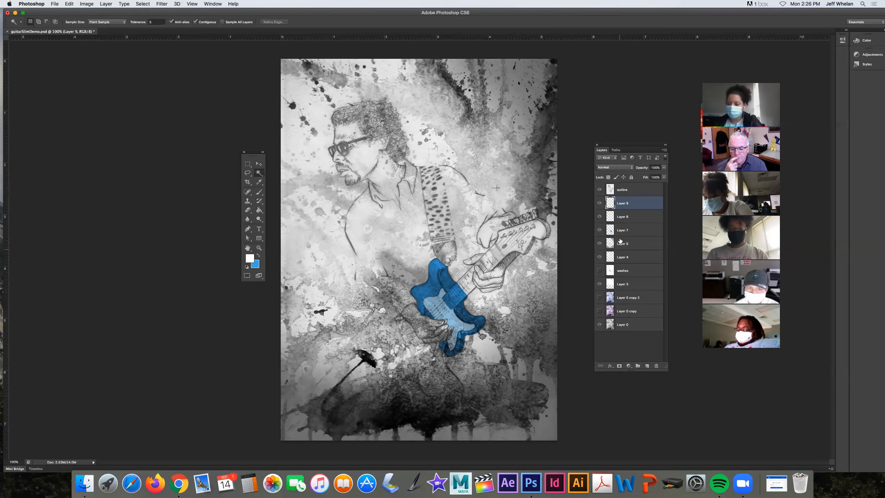
{"action": "double_click", "coordinate": [627, 205]}
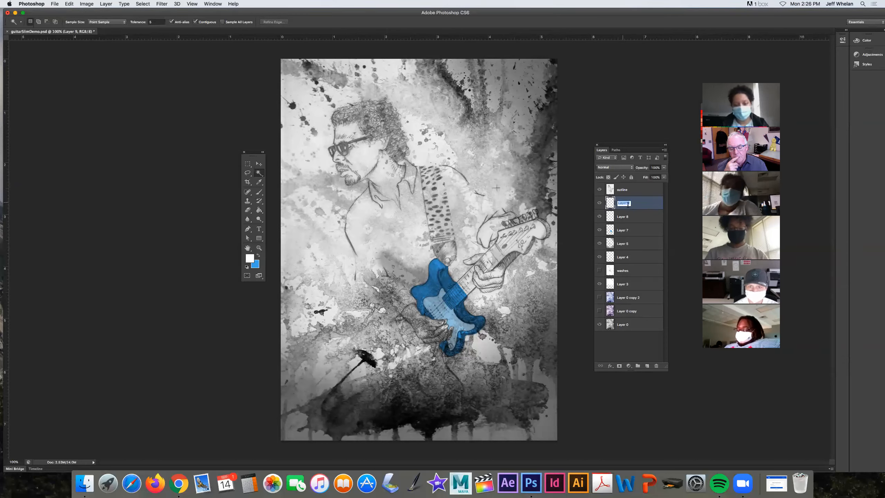
{"action": "type", "text": "neck"}
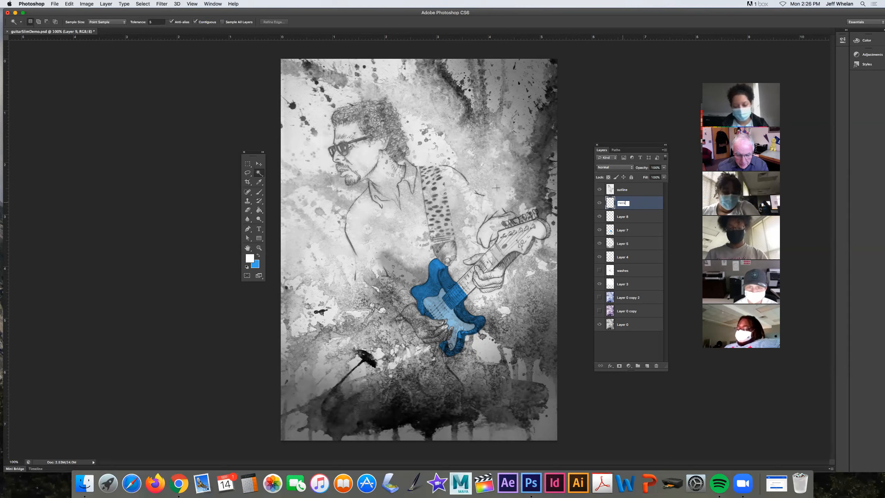
{"action": "key", "text": "Return"}
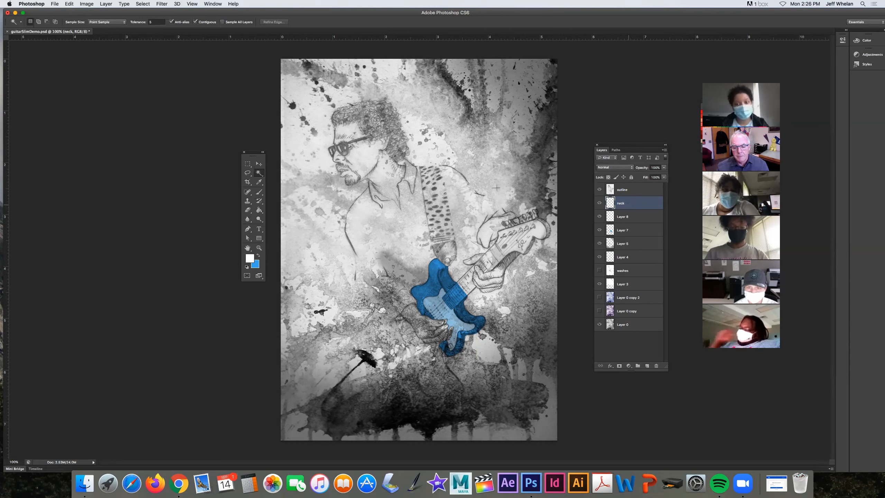
- Rename Layer 8 as "strum plate" and Layer 7 as "guitar"
{"action": "double_click", "coordinate": [636, 217]}
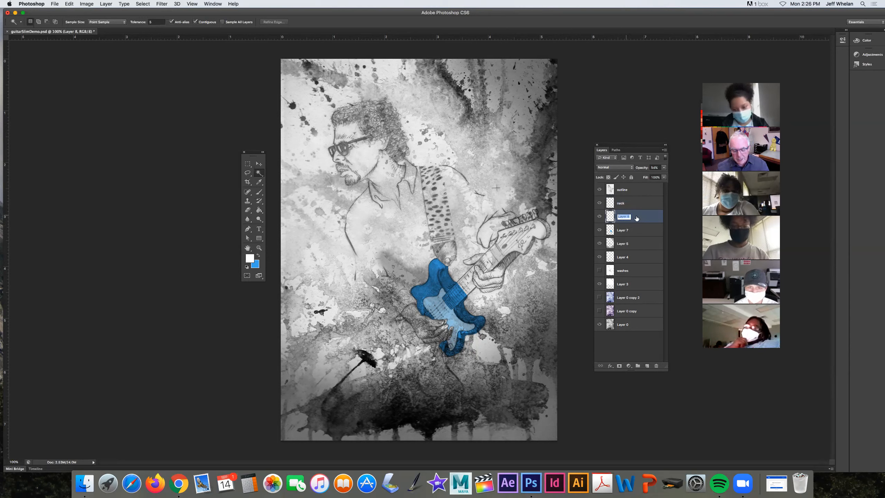
{"action": "type", "text": "btru"}
{"action": "type", "text": "m plate"}
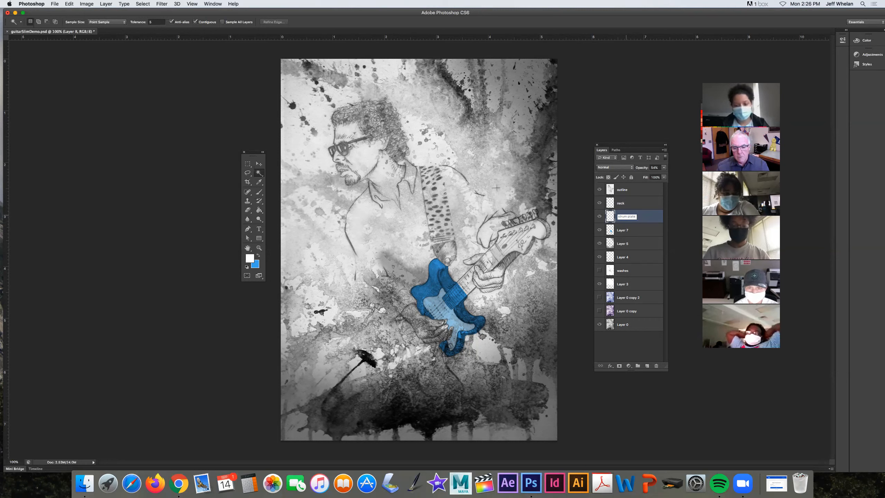
{"action": "key", "text": "Return"}
{"action": "double_click", "coordinate": [623, 229]}
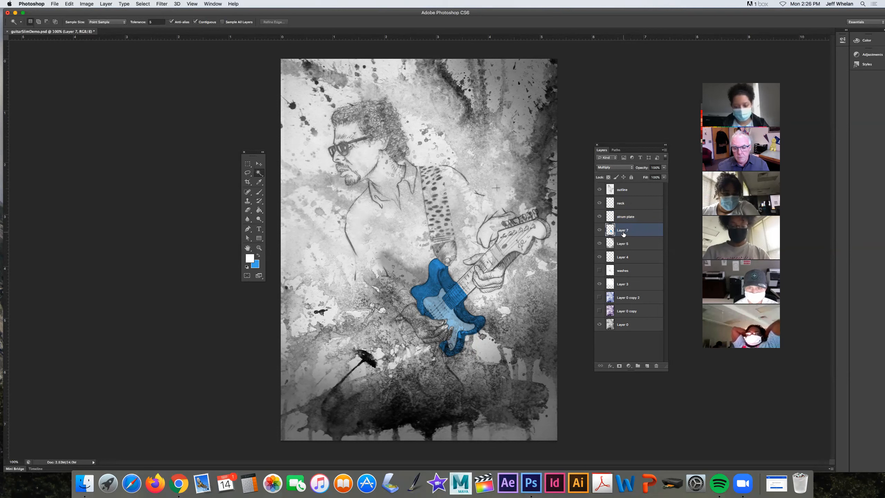
{"action": "type", "text": "guitar"}
{"action": "key", "text": "Return"}
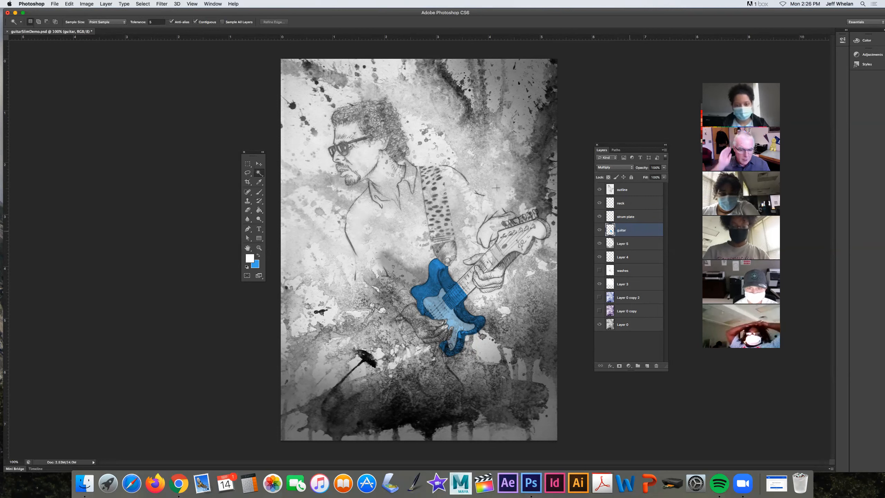
- Compare the guitar against the blue Layer 0 copy 2 and the gray Layer 0 textures by toggling their visibility, up close and in full view
{"action": "key", "text": "z"}
{"action": "left_click", "coordinate": [505, 277]}
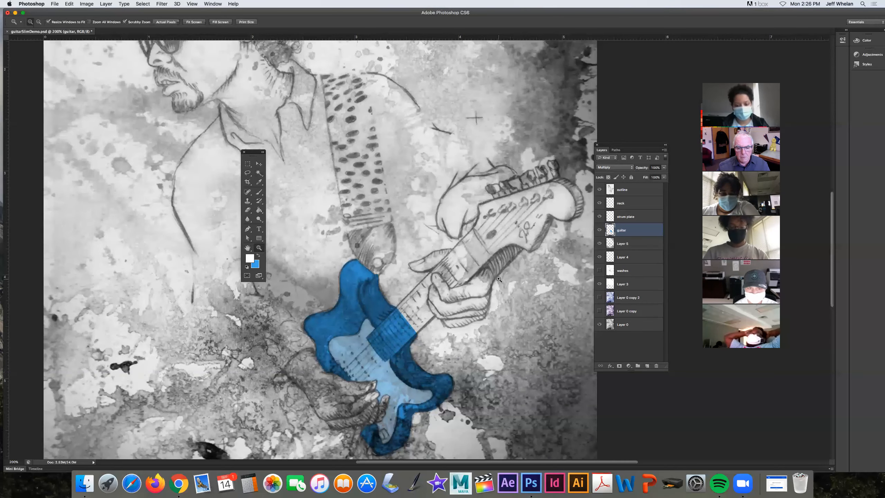
{"action": "left_click", "coordinate": [501, 283]}
{"action": "left_click_drag", "start_coordinate": [624, 147], "coordinate": [662, 140]}
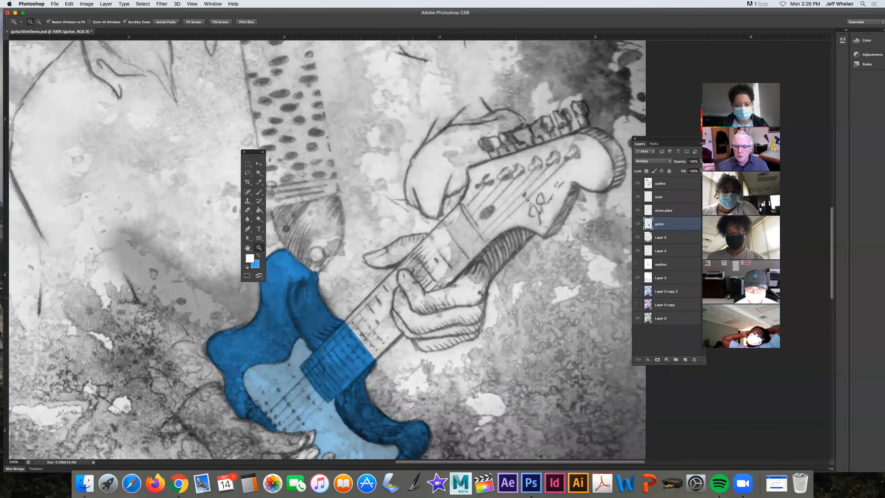
{"action": "left_click", "coordinate": [637, 291]}
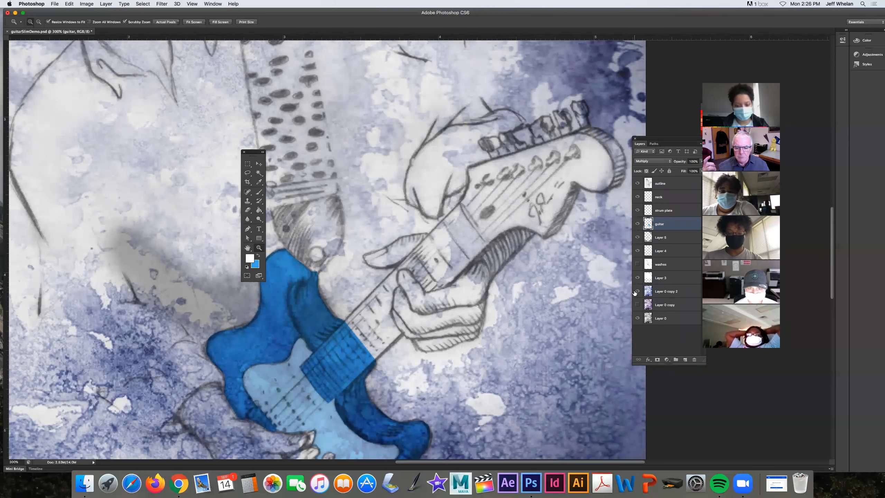
{"action": "left_click", "coordinate": [637, 291]}
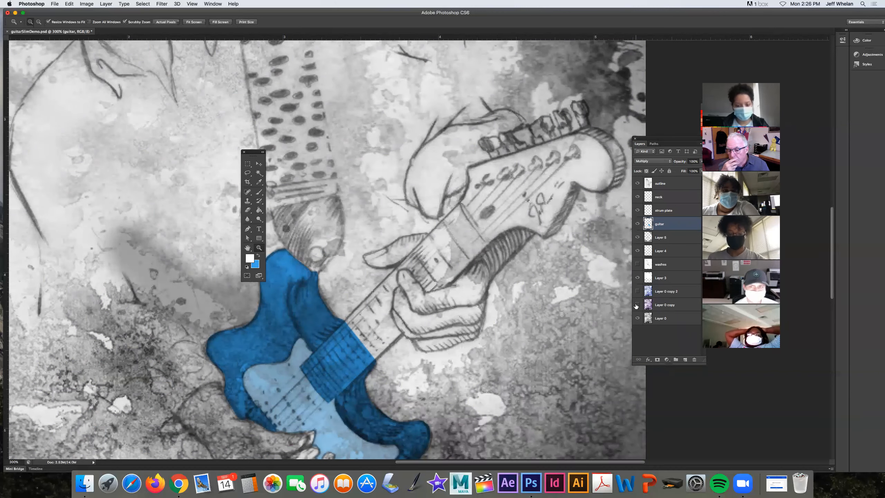
{"action": "left_click", "coordinate": [637, 292]}
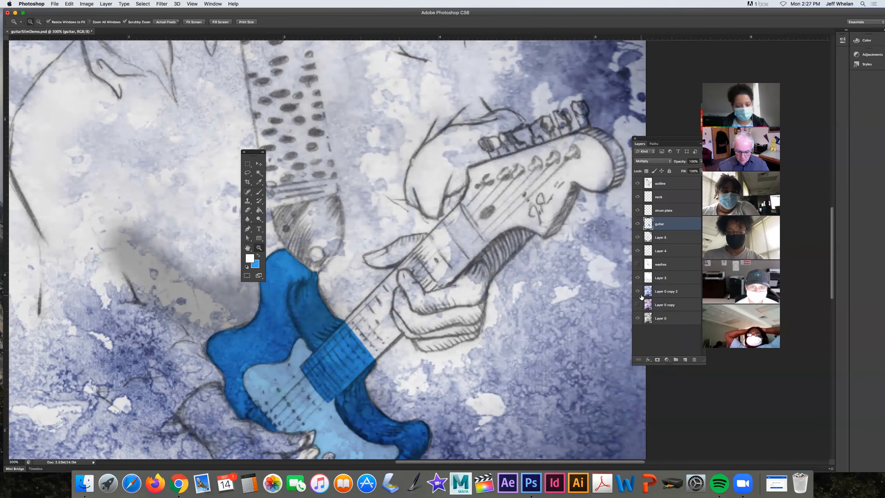
{"action": "key", "text": "super+minus"}
{"action": "key", "text": "super+minus"}
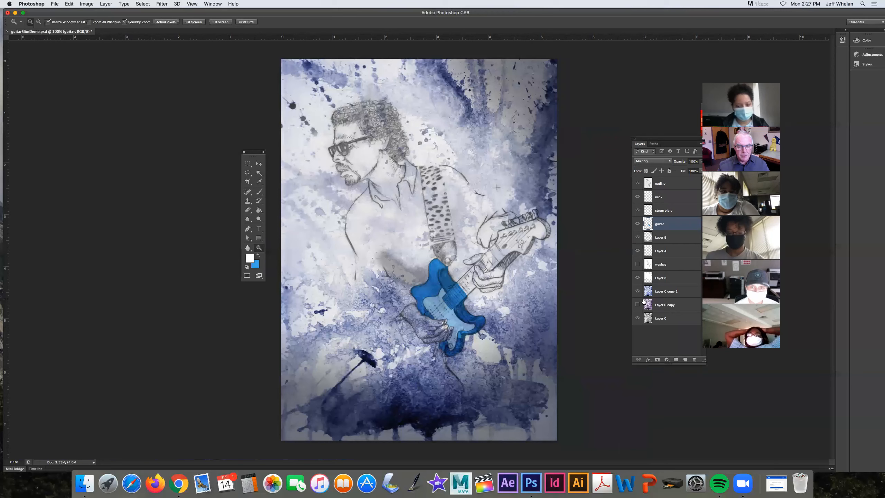
{"action": "left_click", "coordinate": [638, 292]}
{"action": "left_click", "coordinate": [637, 318]}
{"action": "left_click", "coordinate": [637, 318]}
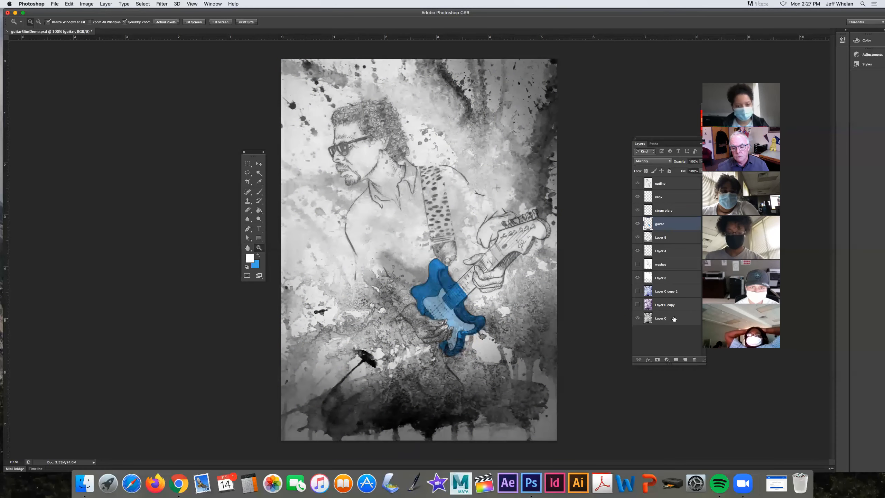
{"action": "left_click", "coordinate": [637, 318]}
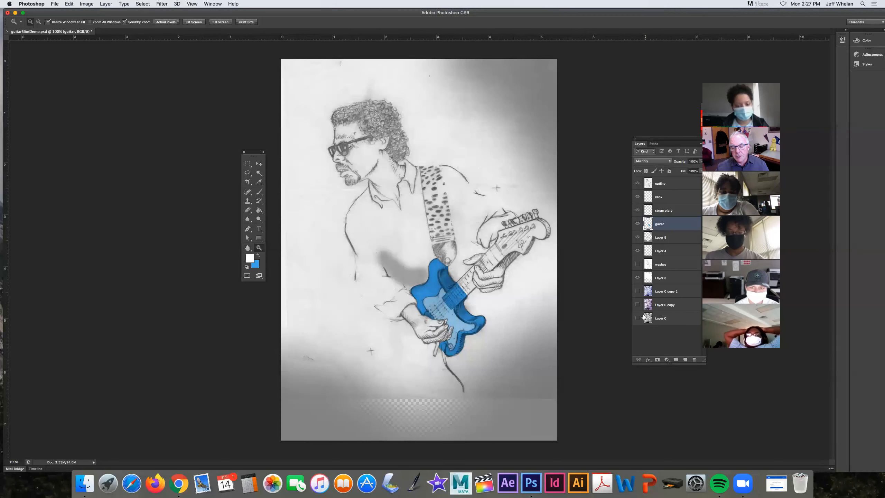
{"action": "left_click", "coordinate": [637, 318]}
- Show Layer 0 copy 2 and apply Color Balance to its midtones with Cyan/Red at -43 and Yellow/Blue at +35
{"action": "left_click", "coordinate": [664, 292]}
{"action": "left_click", "coordinate": [637, 291]}
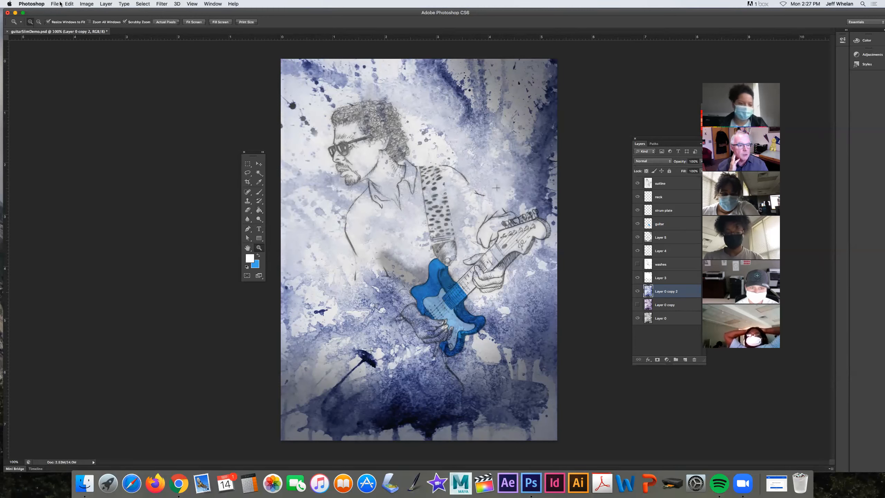
{"action": "left_click", "coordinate": [86, 3]}
{"action": "mouse_move", "coordinate": [98, 25]}
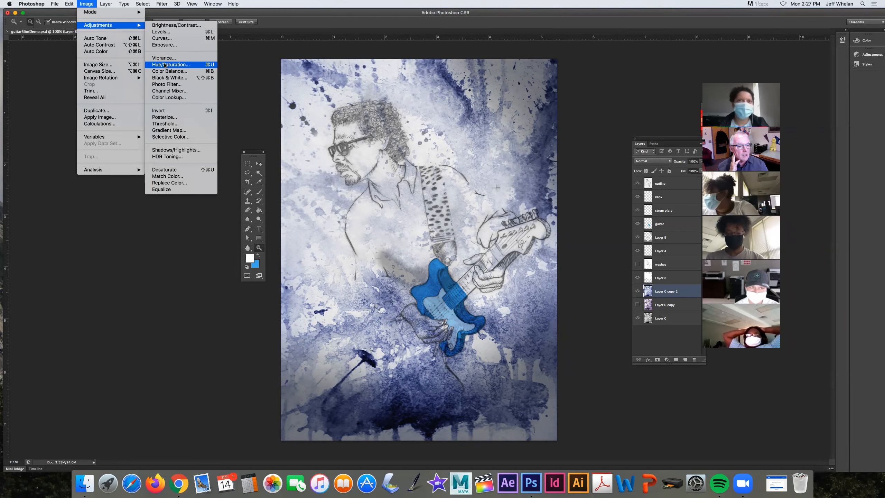
{"action": "left_click", "coordinate": [167, 71]}
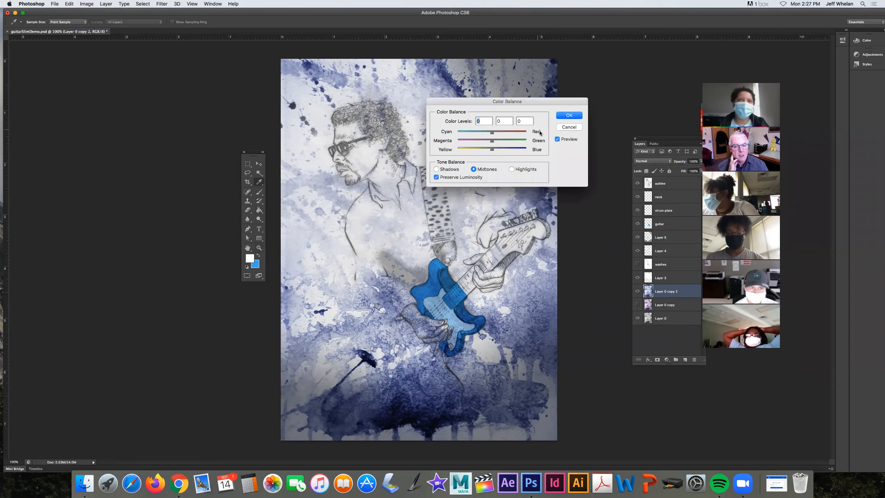
{"action": "left_click_drag", "start_coordinate": [492, 99], "coordinate": [543, 104]}
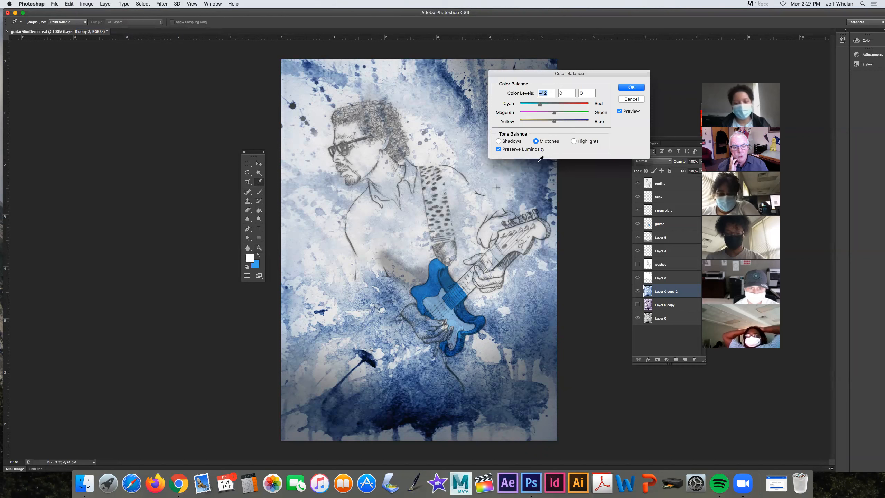
{"action": "mouse_move", "coordinate": [554, 121]}
{"action": "left_mouse_down"}
{"action": "mouse_move", "coordinate": [536, 105]}
{"action": "mouse_move", "coordinate": [567, 122]}
{"action": "left_mouse_up"}
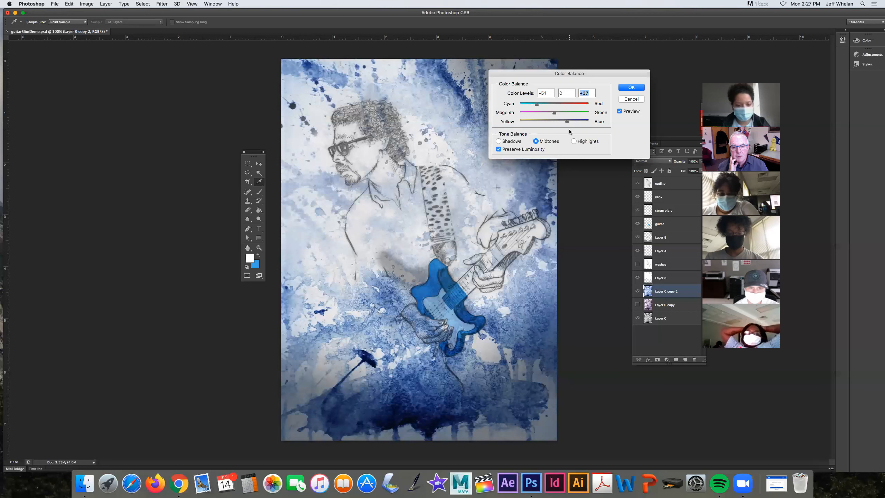
{"action": "left_click_drag", "start_coordinate": [566, 121], "coordinate": [539, 105]}
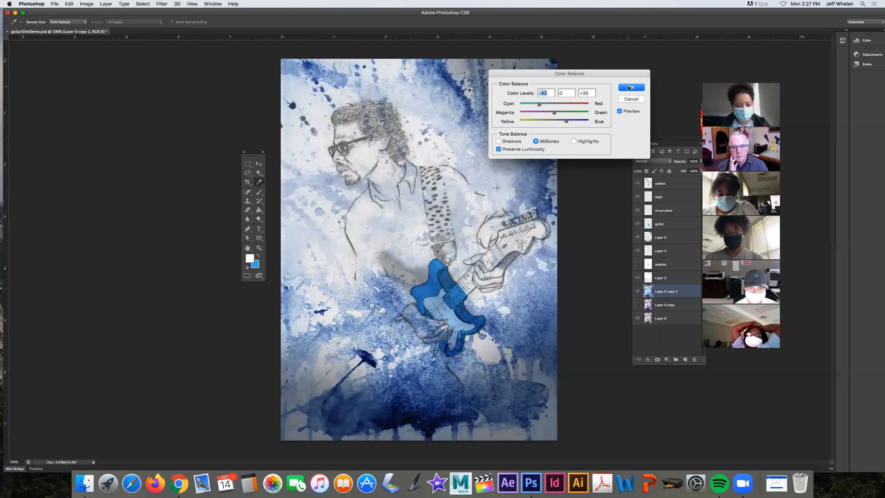
{"action": "left_click", "coordinate": [631, 87]}
- Draw a closed Pen path around the blue-covered section of the neck that overlaps the guitar body
{"action": "key", "text": "z"}
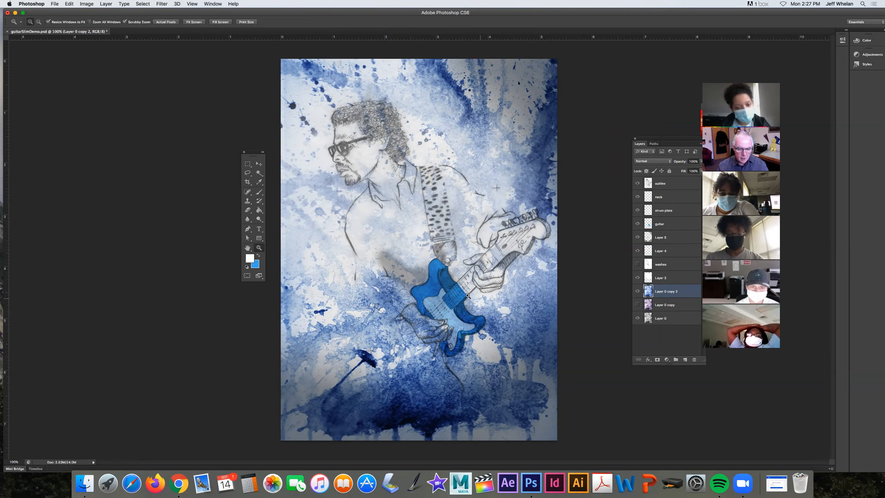
{"action": "left_click", "coordinate": [455, 293]}
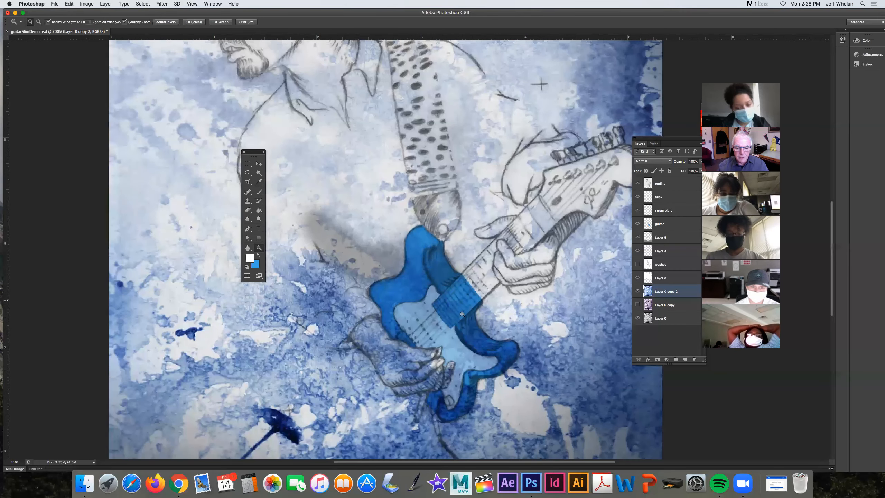
{"action": "left_click", "coordinate": [461, 314]}
{"action": "left_click", "coordinate": [483, 318]}
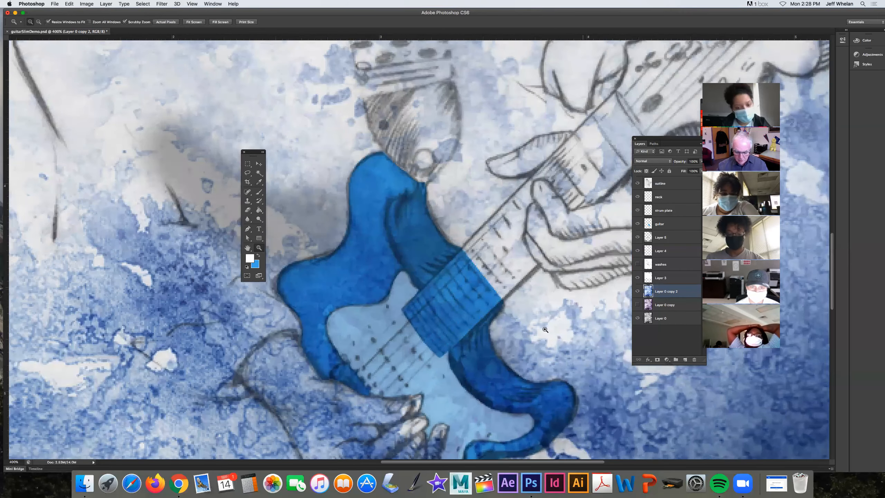
{"action": "key", "text": "p"}
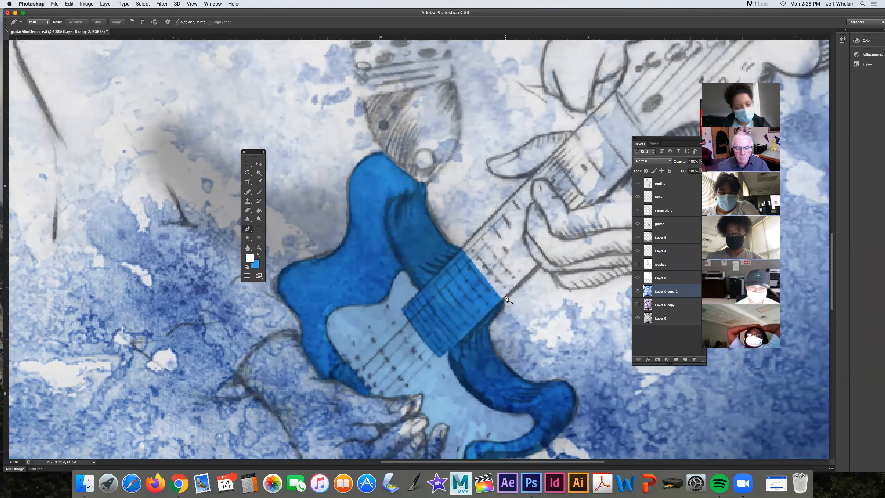
{"action": "left_click", "coordinate": [506, 298]}
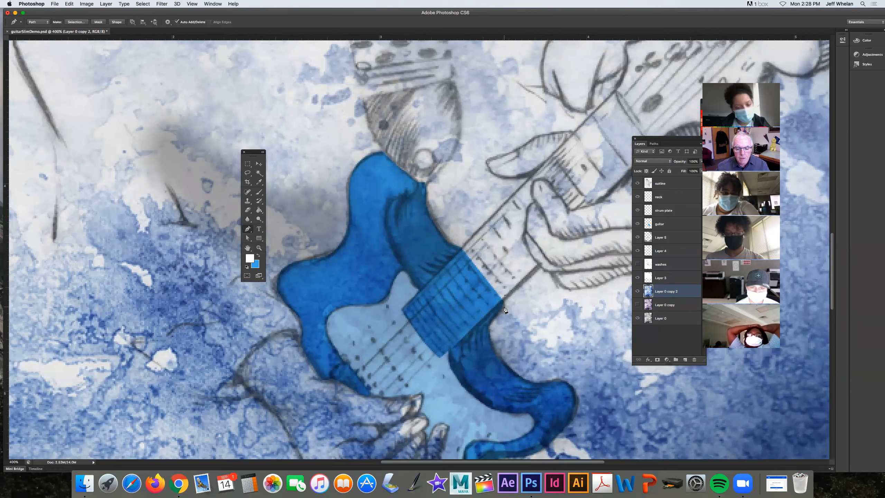
{"action": "left_click", "coordinate": [471, 333]}
{"action": "left_click", "coordinate": [449, 349]}
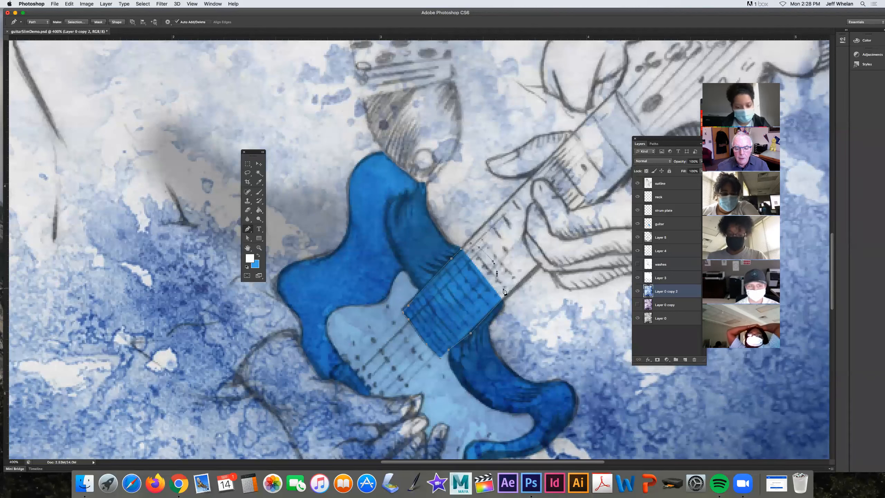
{"action": "left_click_drag", "start_coordinate": [505, 296], "coordinate": [510, 305]}
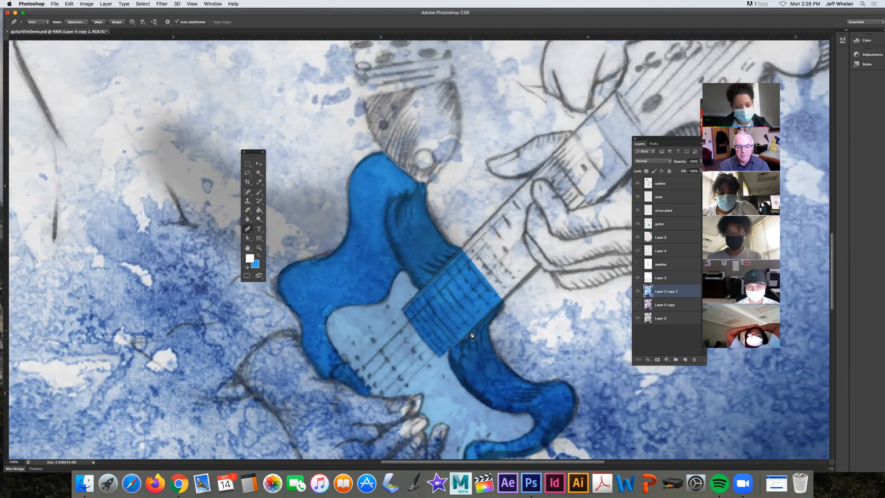
- Adjust the anchor point on the lower edge of the neck path to follow the pencil line
{"action": "key", "text": "a"}
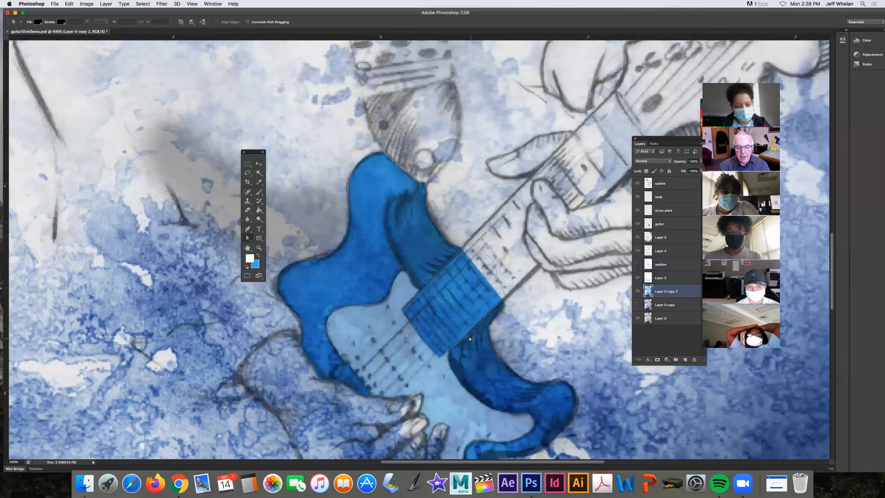
{"action": "left_click", "coordinate": [472, 336]}
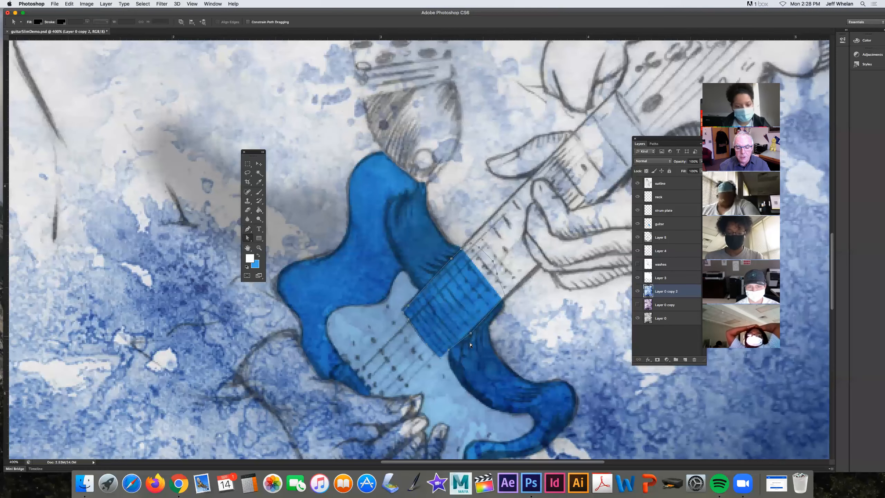
{"action": "left_click", "coordinate": [476, 324]}
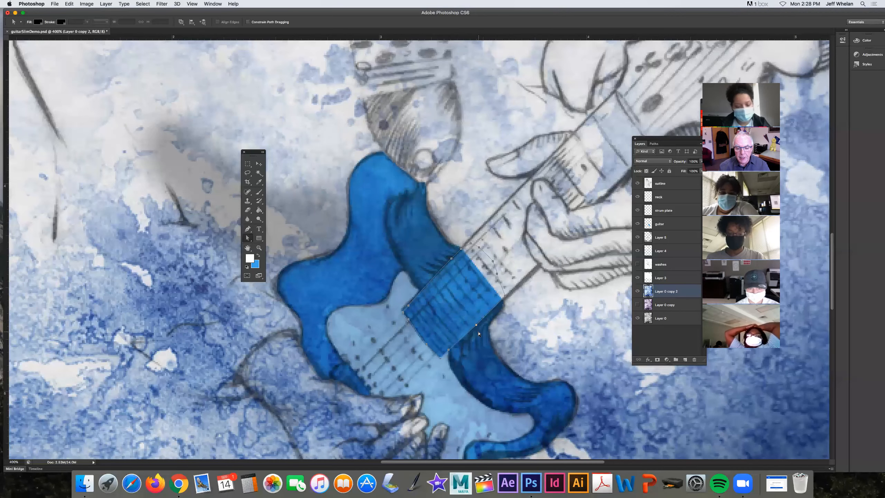
- Load the neck work path as a selection, delete that area from the "guitar" layer, and deselect
{"action": "left_click", "coordinate": [655, 144]}
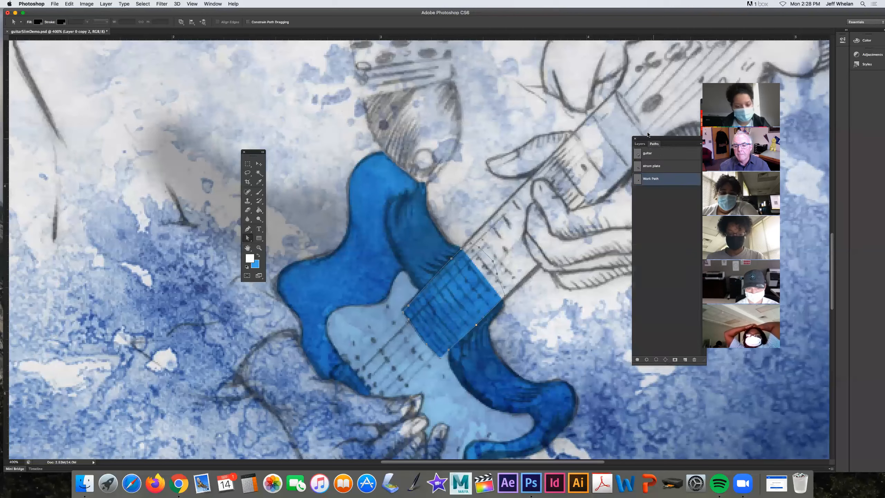
{"action": "left_click", "coordinate": [656, 360]}
{"action": "left_click", "coordinate": [639, 143]}
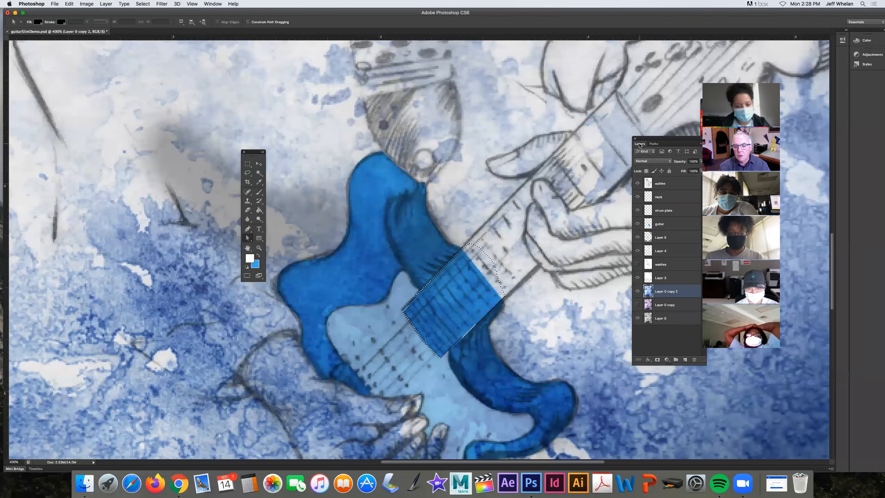
{"action": "left_click", "coordinate": [664, 228]}
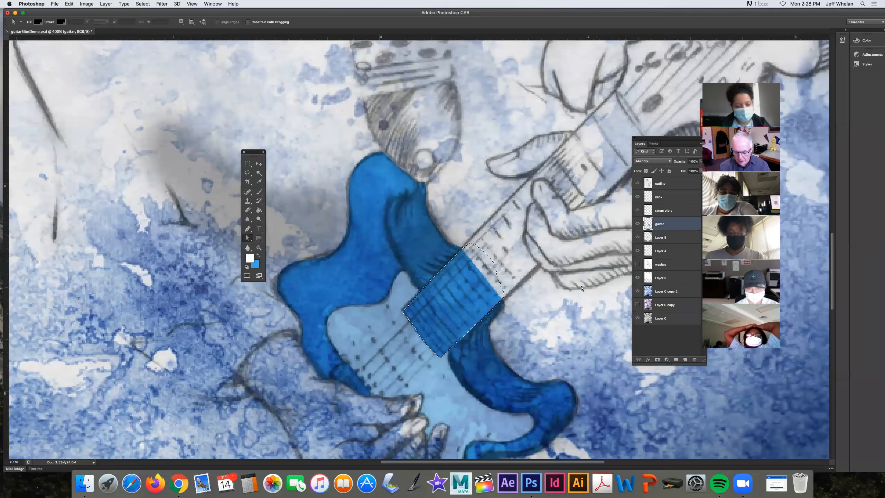
{"action": "key", "text": "Delete"}
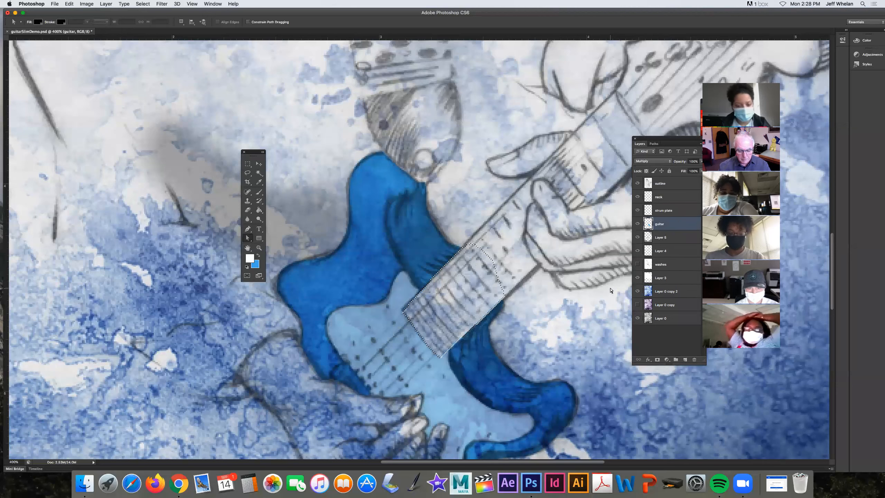
{"action": "key", "text": "super+d"}
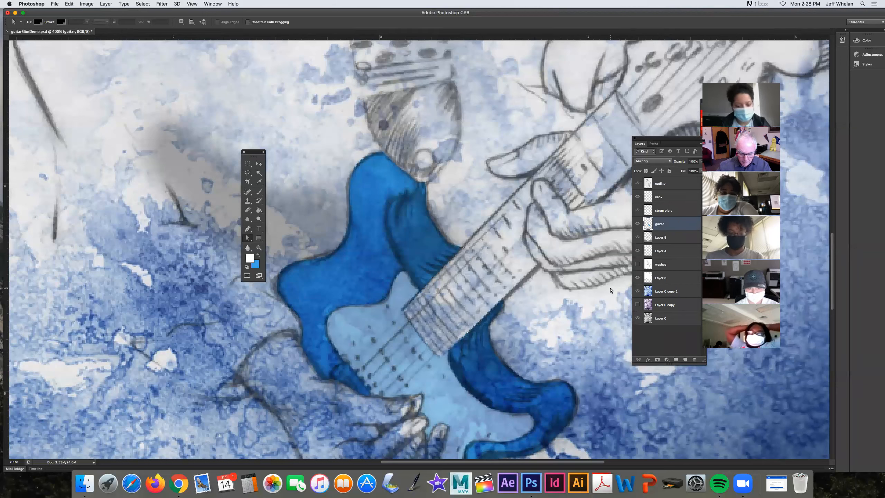
- Fit the whole image in view and compare the artwork with Layer 0 copy 2 hidden and shown
{"action": "key", "text": "super+0"}
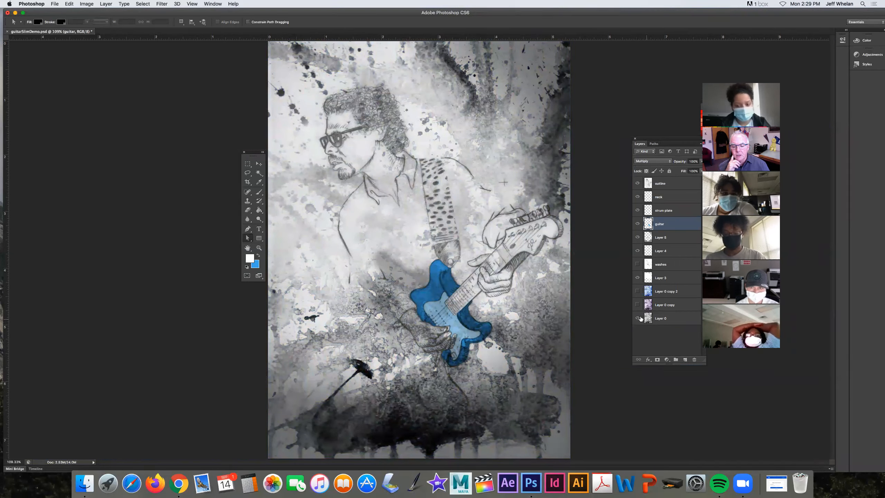
{"action": "left_click", "coordinate": [637, 292]}
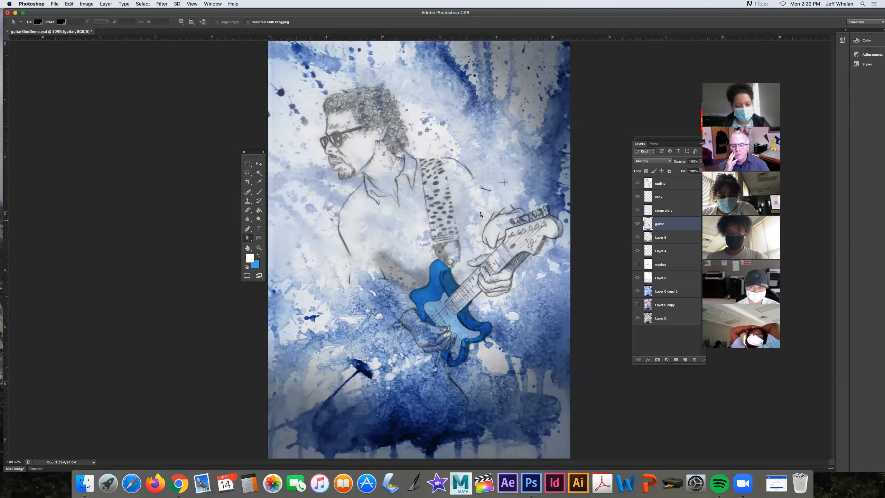
- Show the "washes" layer, then duplicate the "outline" layer and hide the original
{"action": "left_click", "coordinate": [638, 264]}
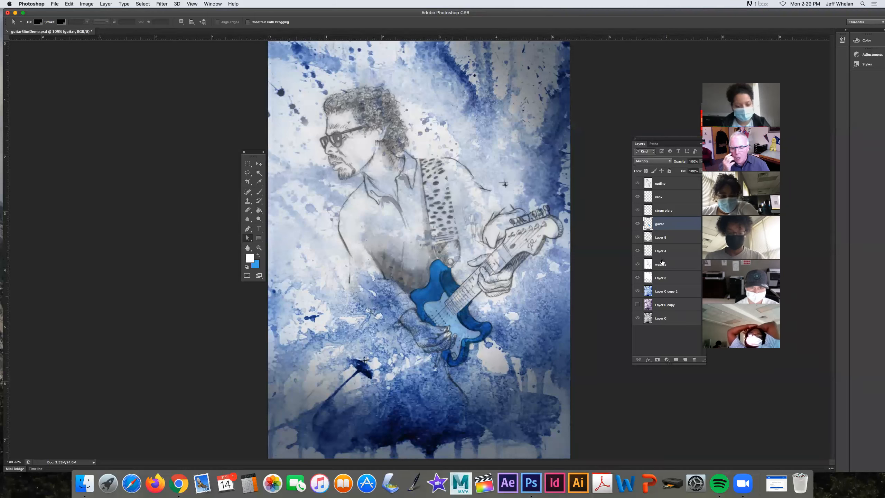
{"action": "left_click", "coordinate": [656, 183]}
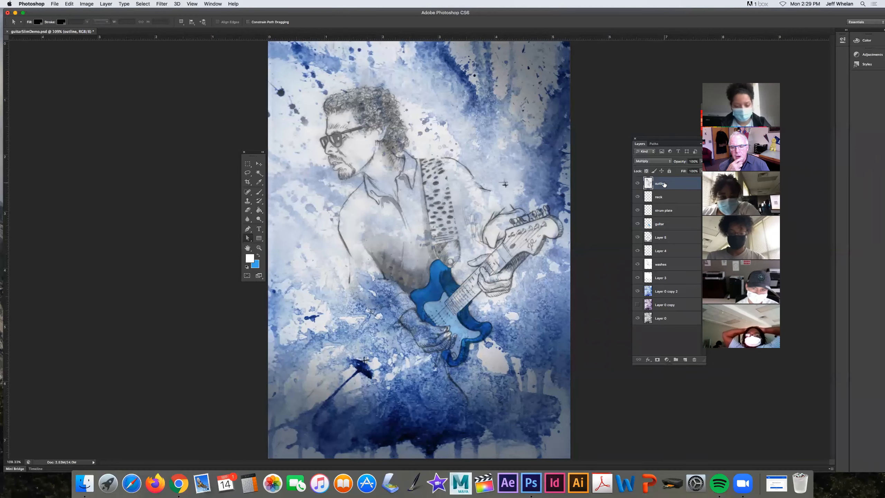
{"action": "mouse_move", "coordinate": [663, 185]}
{"action": "left_mouse_down"}
{"action": "mouse_move", "coordinate": [668, 306]}
{"action": "mouse_move", "coordinate": [684, 358]}
{"action": "left_mouse_up"}
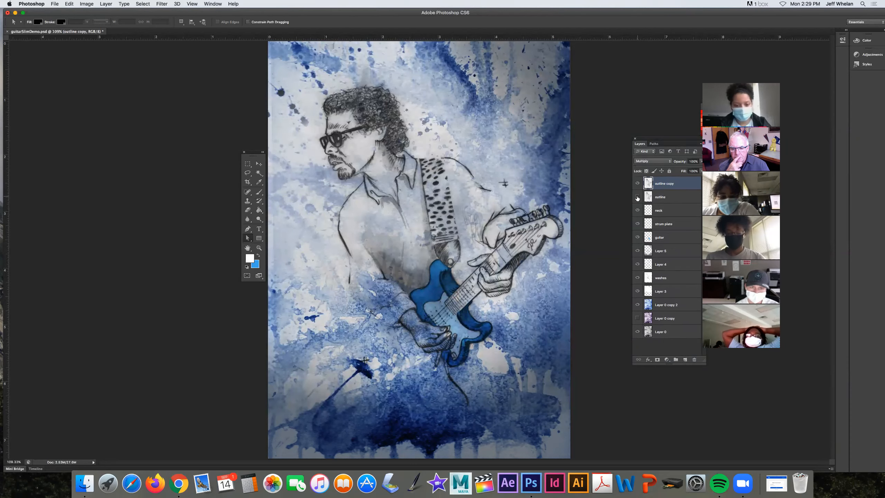
{"action": "left_click", "coordinate": [637, 197]}
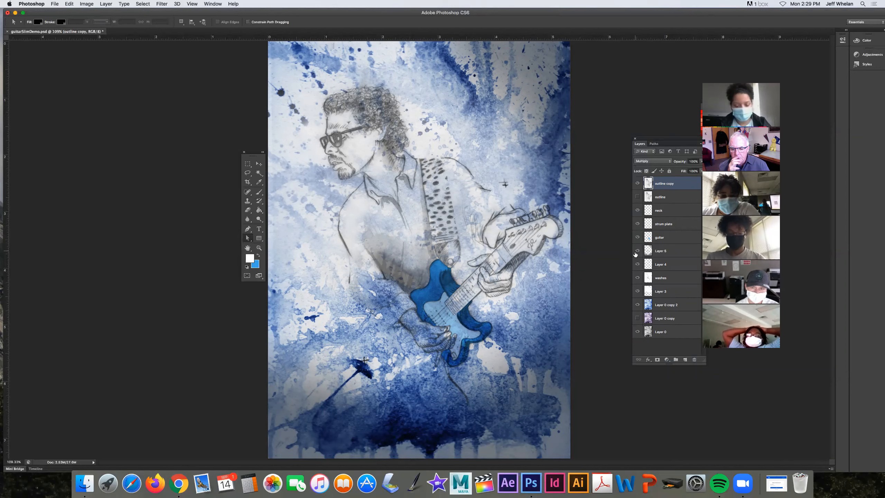
- Duplicate the "washes" layer and hide the original, leaving its copy shown
{"action": "left_click", "coordinate": [637, 278]}
{"action": "left_click", "coordinate": [638, 279]}
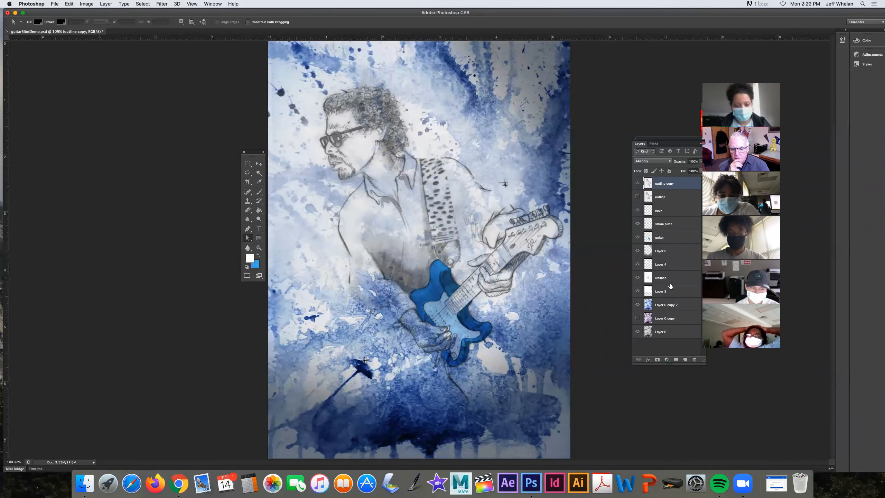
{"action": "left_click_drag", "start_coordinate": [664, 281], "coordinate": [685, 359]}
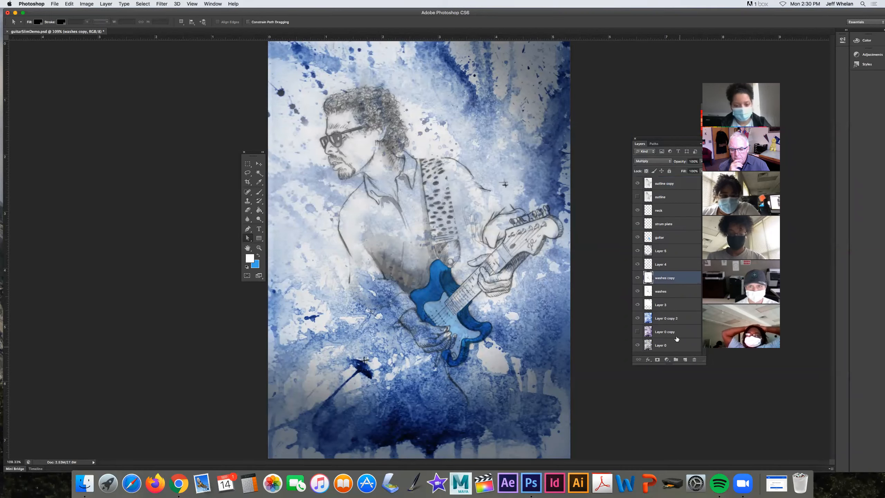
{"action": "left_click", "coordinate": [637, 291]}
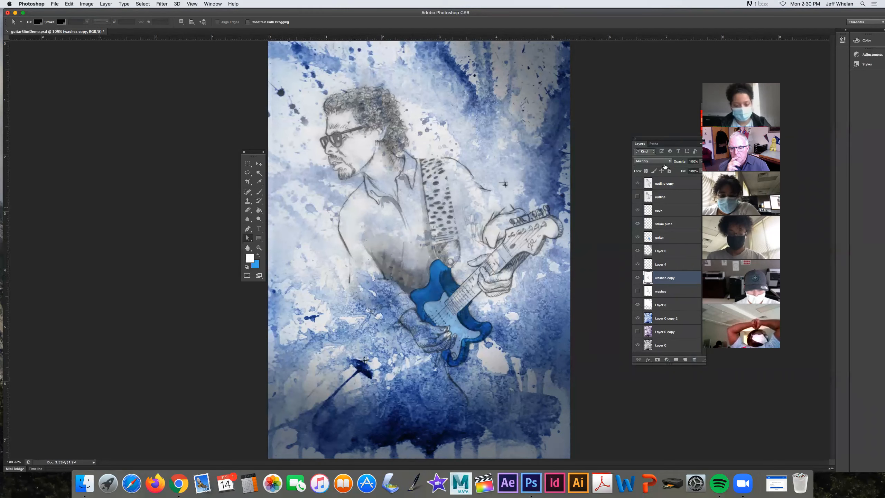
- Darken the pencil lines on the "outline copy" layer with Levels, using input levels 97, 1.00 and 247
{"action": "left_click", "coordinate": [669, 183]}
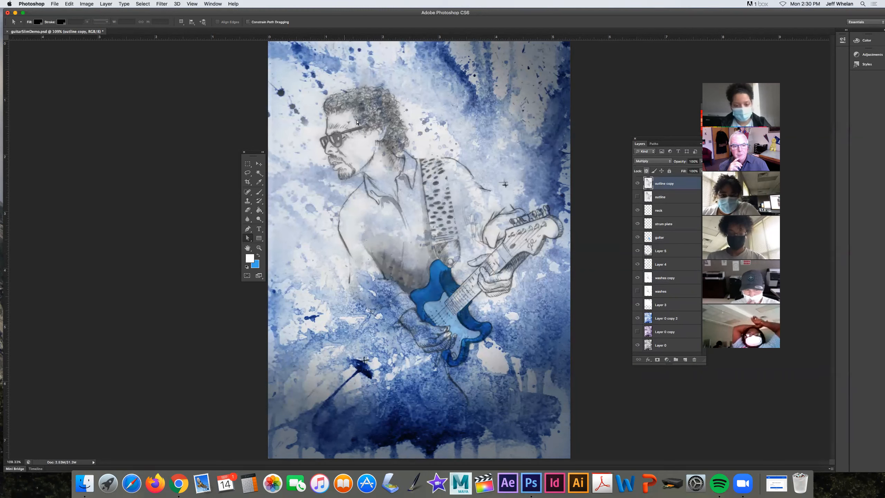
{"action": "left_click", "coordinate": [85, 4]}
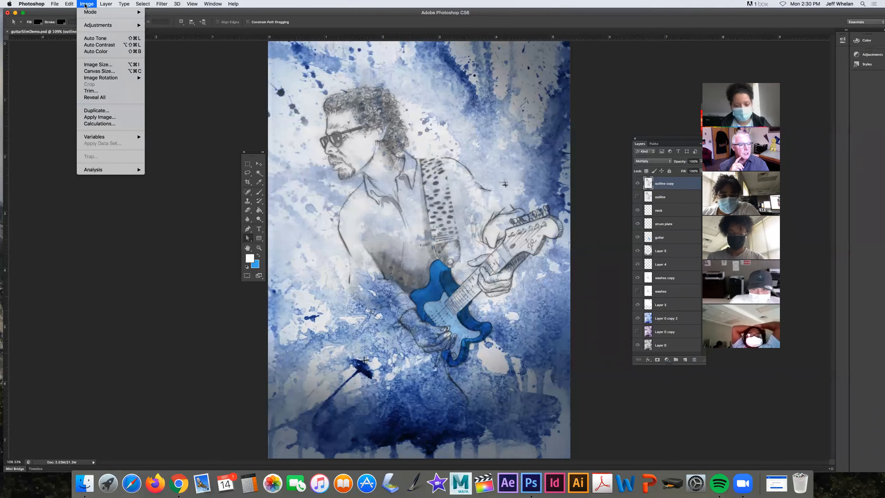
{"action": "mouse_move", "coordinate": [97, 26]}
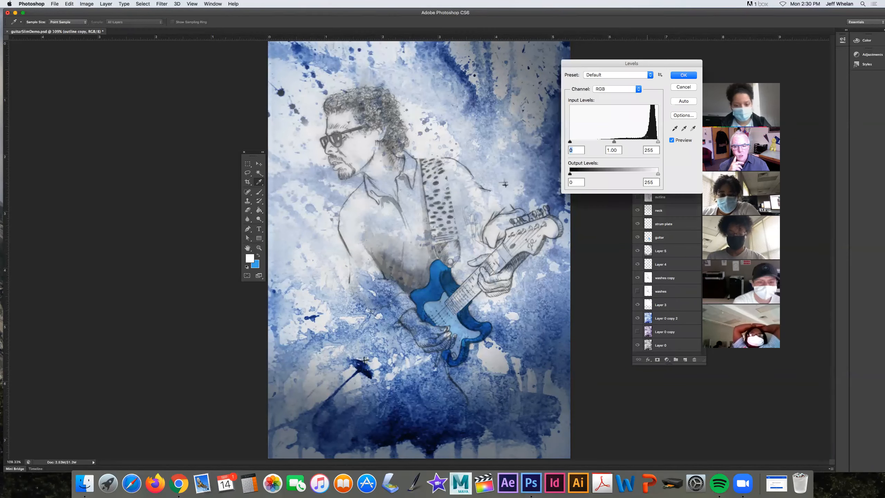
{"action": "left_click_drag", "start_coordinate": [611, 67], "coordinate": [510, 54]}
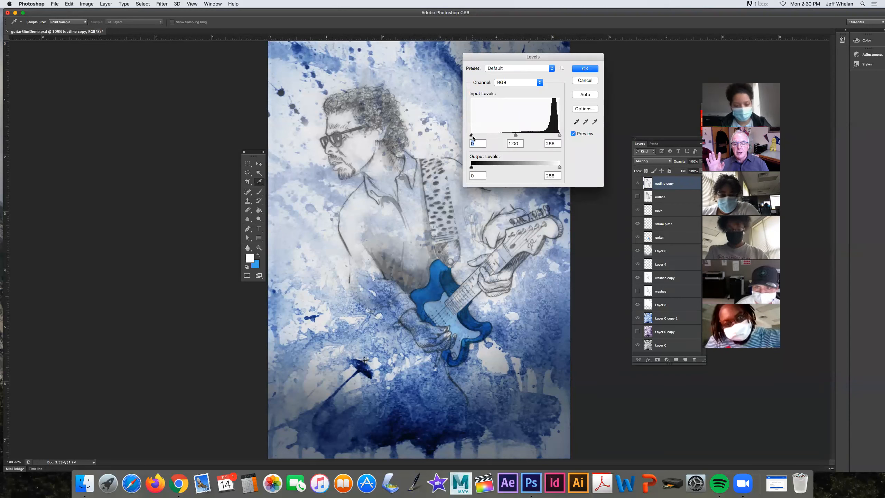
{"action": "left_click_drag", "start_coordinate": [472, 137], "coordinate": [505, 137]}
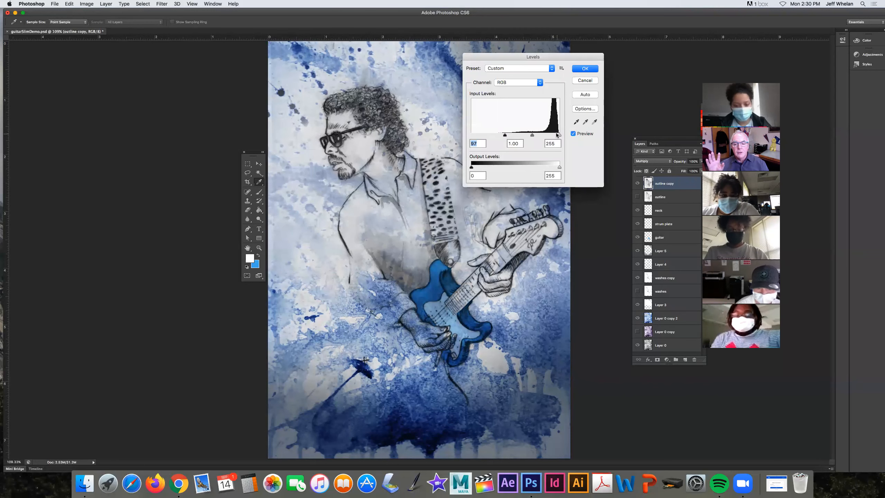
{"action": "left_click_drag", "start_coordinate": [560, 135], "coordinate": [531, 137]}
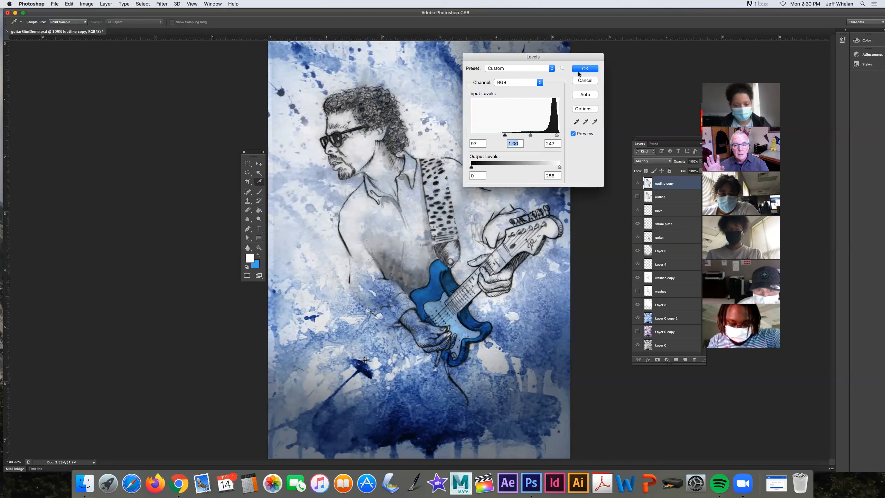
{"action": "left_click", "coordinate": [583, 69]}
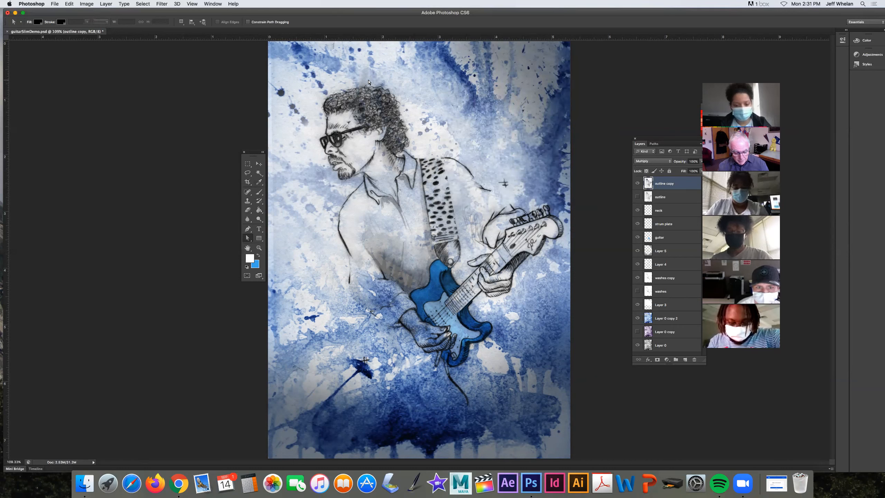
- Erase the gray smudges around the hair on the "outline copy" layer with a smaller soft eraser
{"action": "key", "text": "e"}
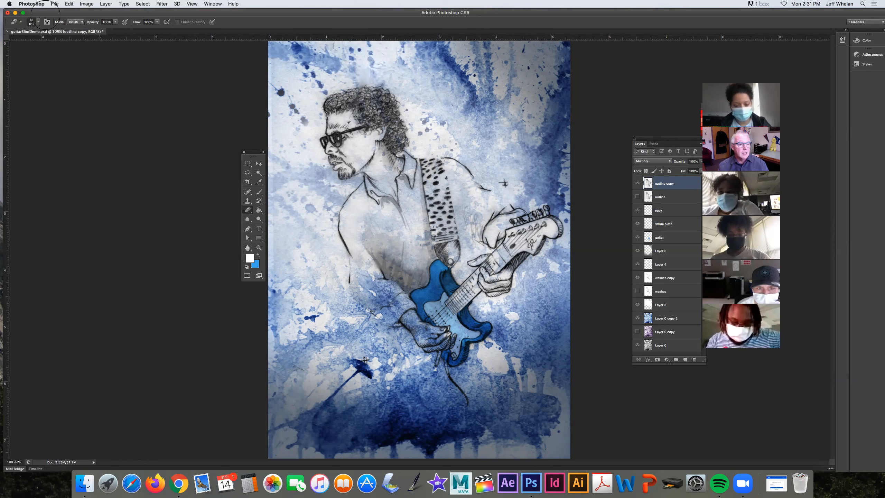
{"action": "left_click", "coordinate": [36, 25]}
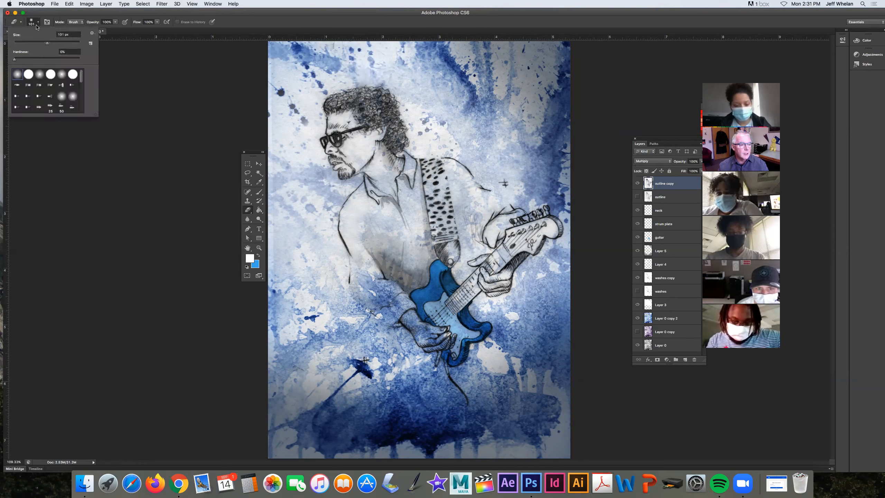
{"action": "left_click_drag", "start_coordinate": [46, 44], "coordinate": [34, 44]}
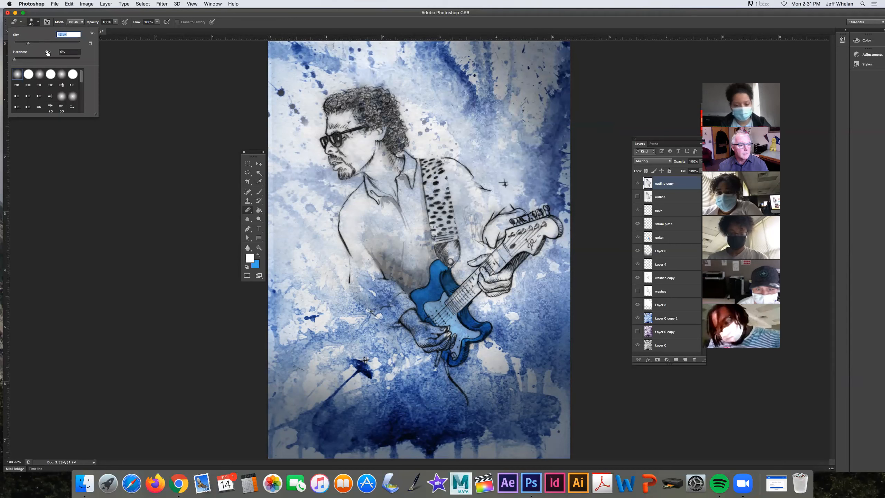
{"action": "left_click", "coordinate": [378, 79]}
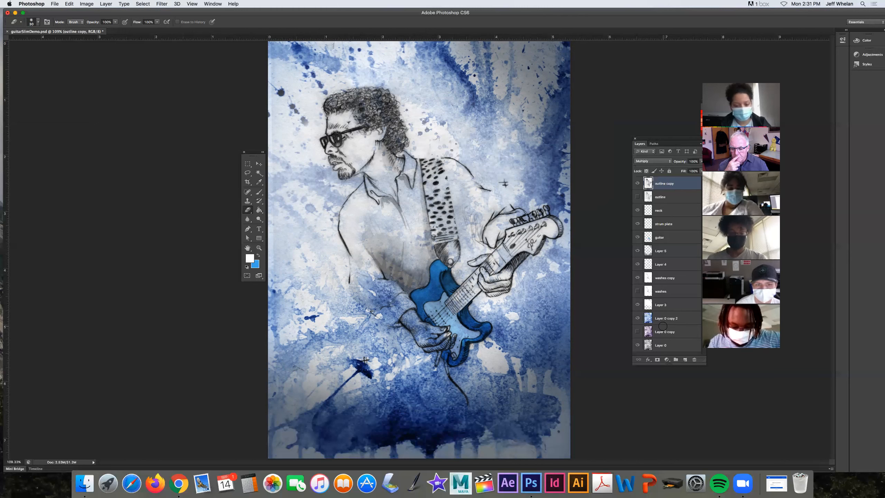
- Make Layer 0 copy 2 the active layer and hide it to view the background without the blue tint
{"action": "left_click", "coordinate": [646, 318]}
{"action": "left_click", "coordinate": [638, 319]}
{"action": "left_click", "coordinate": [637, 319]}
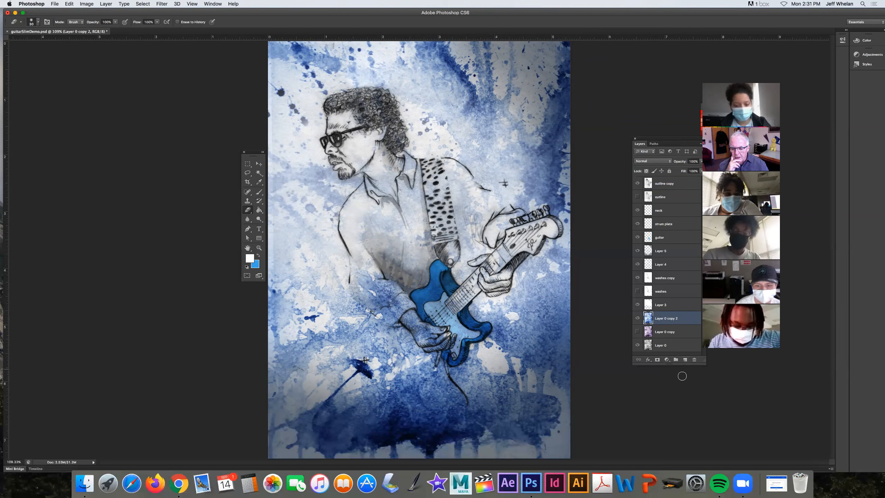
{"action": "left_click", "coordinate": [637, 318]}
{"action": "left_click", "coordinate": [673, 378]}
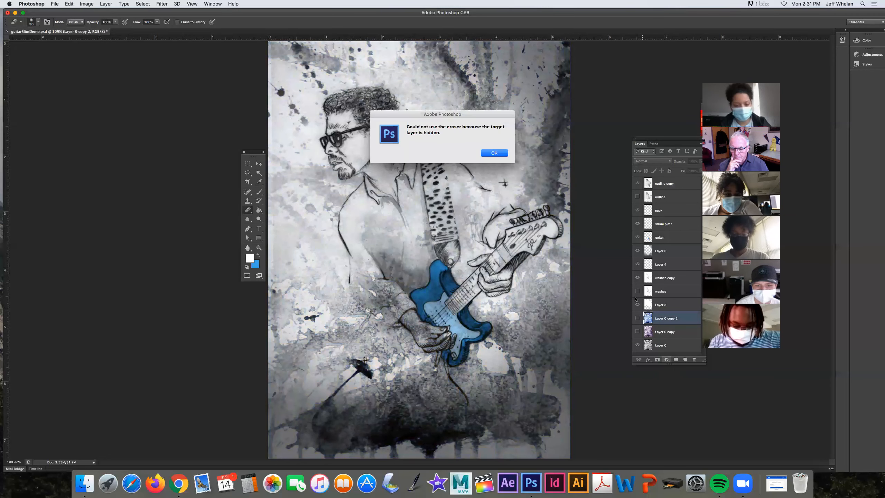
{"action": "left_click", "coordinate": [495, 153]}
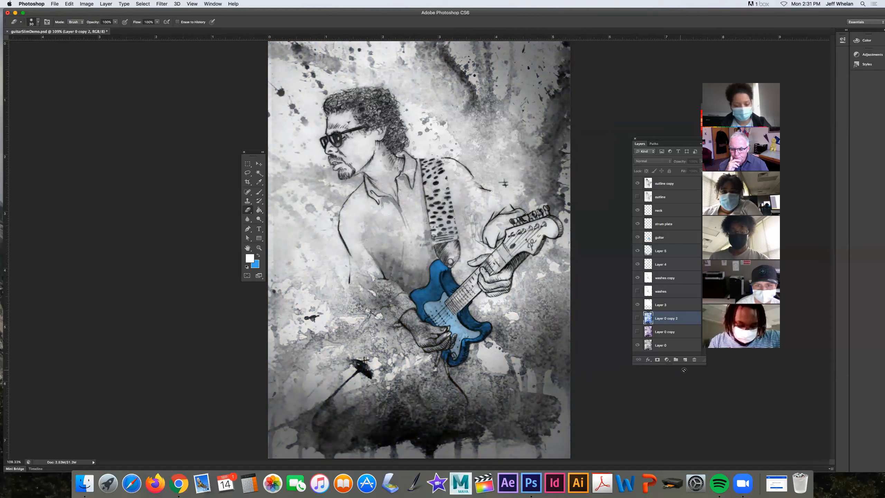
{"action": "double_click", "coordinate": [667, 318]}
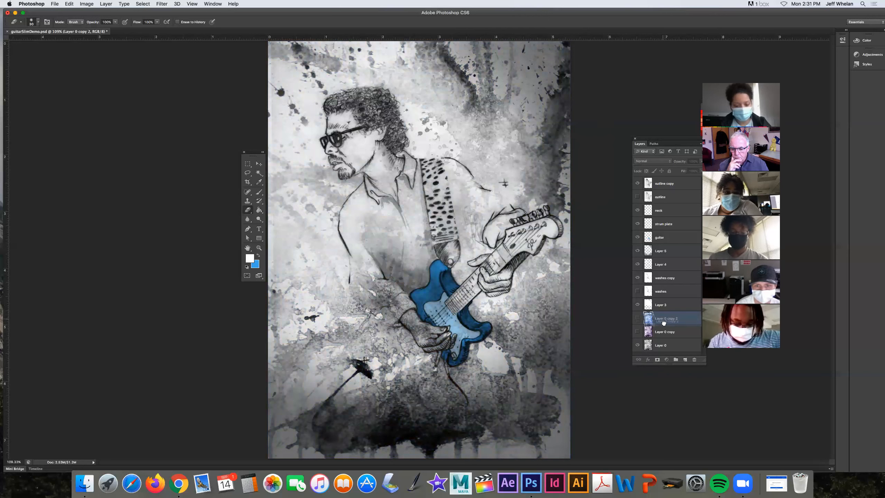
{"action": "key", "text": "Return"}
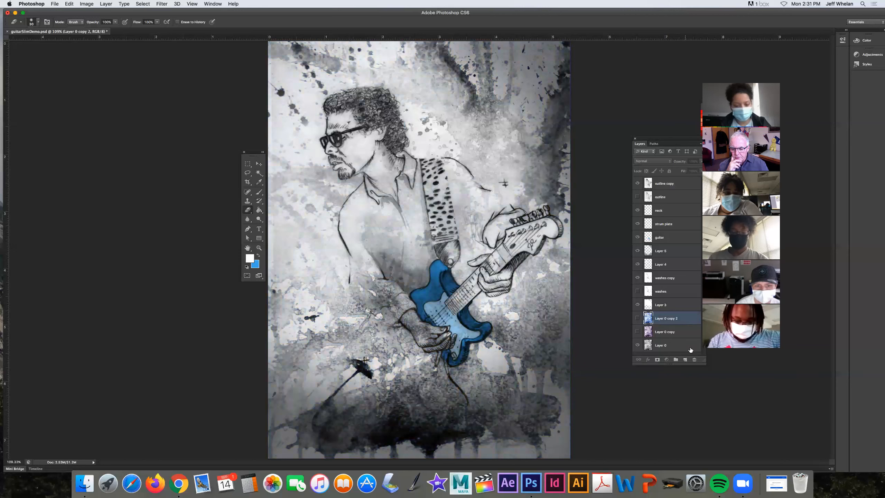
- Add a new layer directly above Layer 0 copy 2 and set its blending mode to Multiply
{"action": "left_click", "coordinate": [685, 359]}
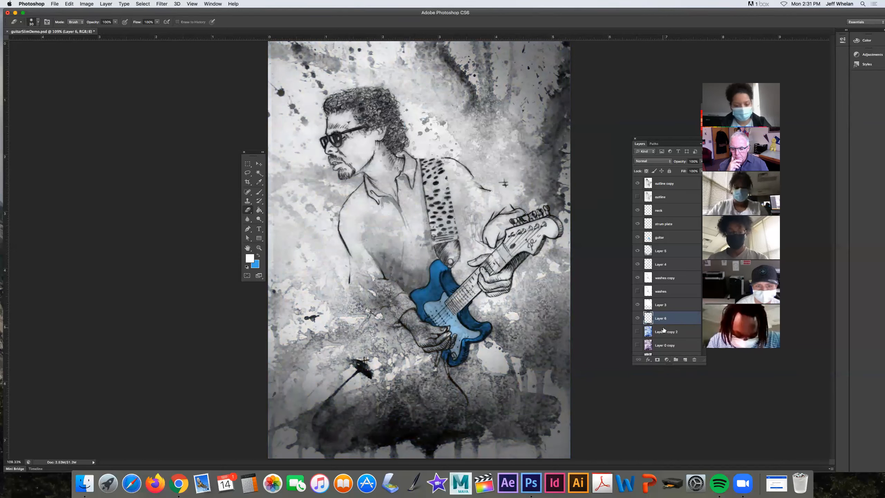
{"action": "left_click", "coordinate": [650, 162]}
{"action": "left_click", "coordinate": [645, 179]}
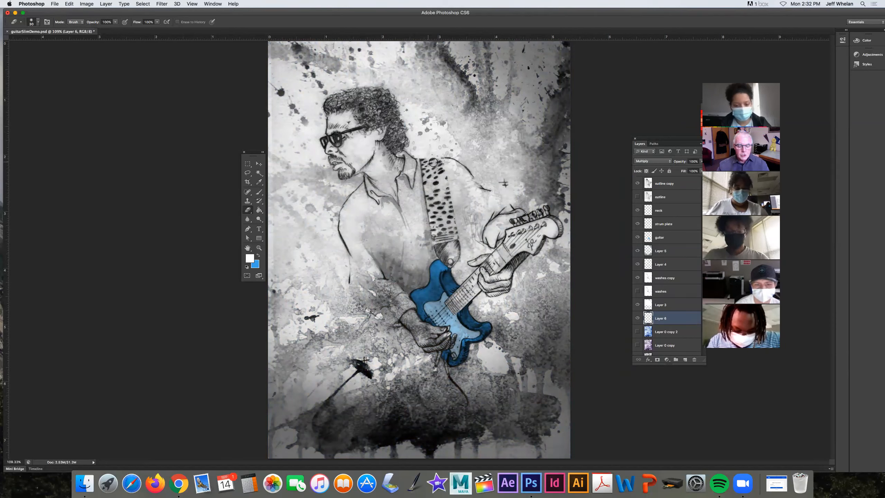
- Lasso the background area above the shoulder, arm and fretting hand, from the neck out to the right edge of the image
{"action": "key", "text": "z"}
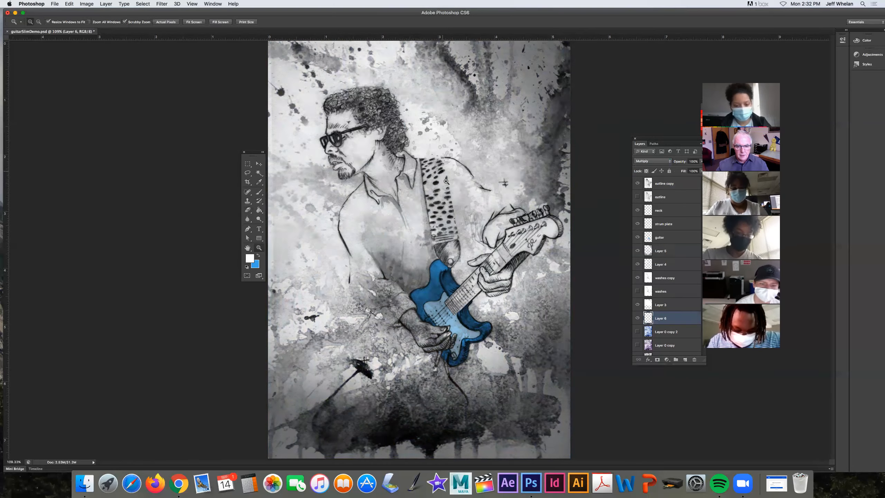
{"action": "left_click", "coordinate": [446, 181]}
{"action": "key", "text": "l"}
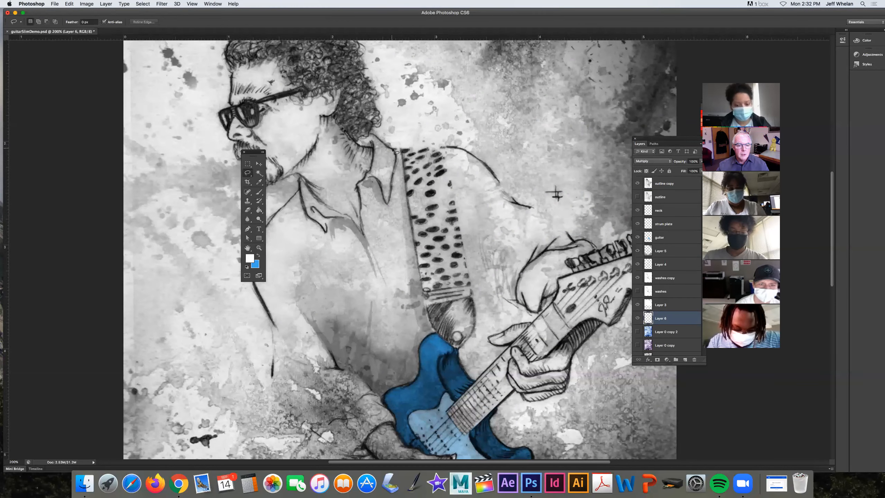
{"action": "mouse_move", "coordinate": [406, 150]}
{"action": "left_mouse_down"}
{"action": "mouse_move", "coordinate": [462, 149]}
{"action": "mouse_move", "coordinate": [518, 205]}
{"action": "mouse_move", "coordinate": [567, 231]}
{"action": "left_mouse_up"}
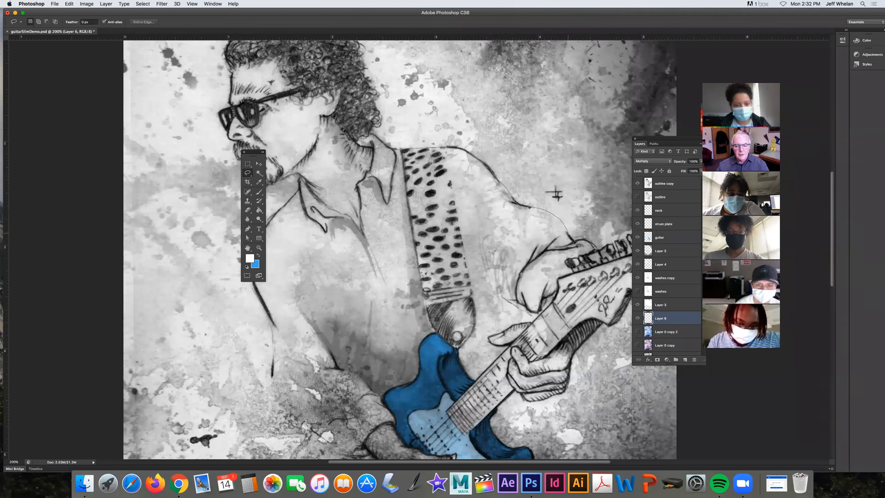
{"action": "left_click_drag", "start_coordinate": [593, 245], "coordinate": [606, 247]}
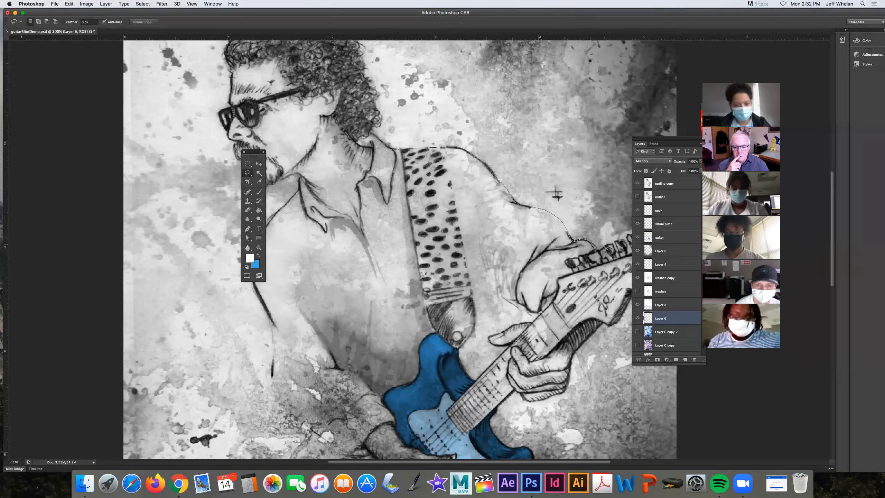
{"action": "left_click_drag", "start_coordinate": [697, 91], "coordinate": [619, 29]}
{"action": "mouse_move", "coordinate": [413, 23]}
{"action": "left_mouse_down"}
{"action": "mouse_move", "coordinate": [376, 104]}
{"action": "mouse_move", "coordinate": [379, 128]}
{"action": "mouse_move", "coordinate": [368, 132]}
{"action": "left_mouse_up"}
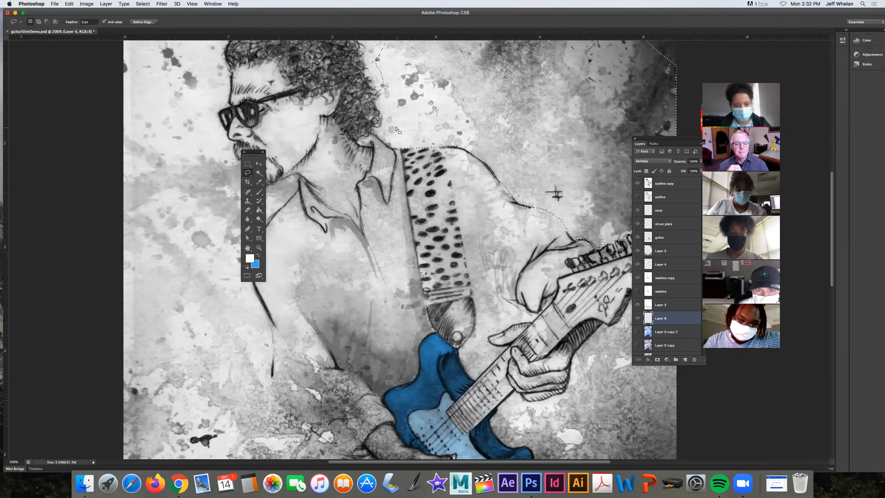
- Show Layer 0 copy 2 again and sample a dark blue from the upper-right background as the foreground color
{"action": "left_click", "coordinate": [637, 333]}
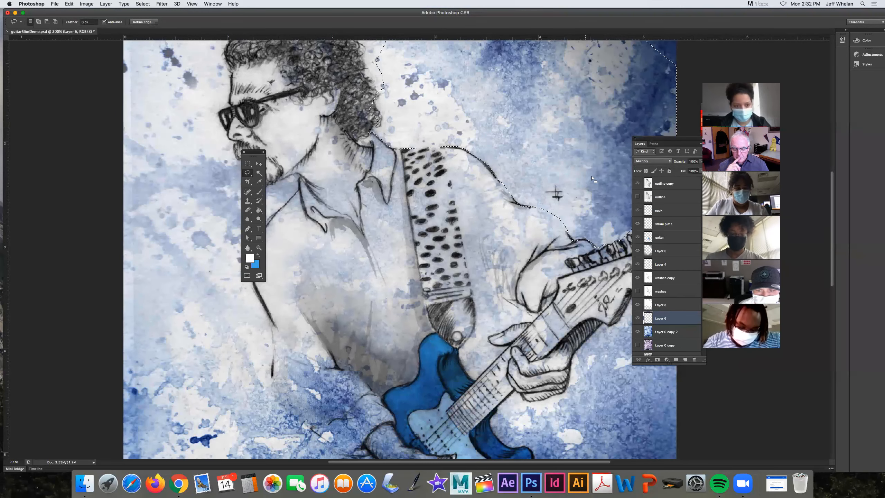
{"action": "key", "text": "i"}
{"action": "left_click", "coordinate": [651, 94]}
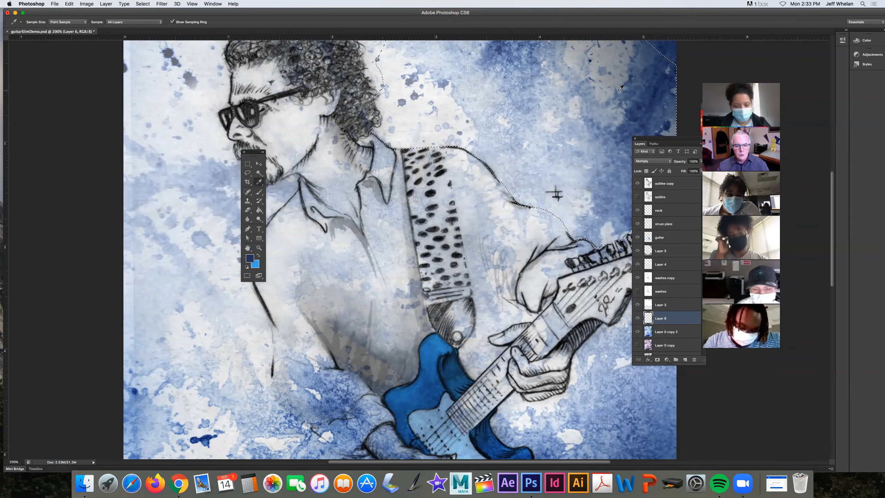
- Switch to the Brush tool and enlarge the hard round brush to 101 px for the background shading
{"action": "key", "text": "super+minus"}
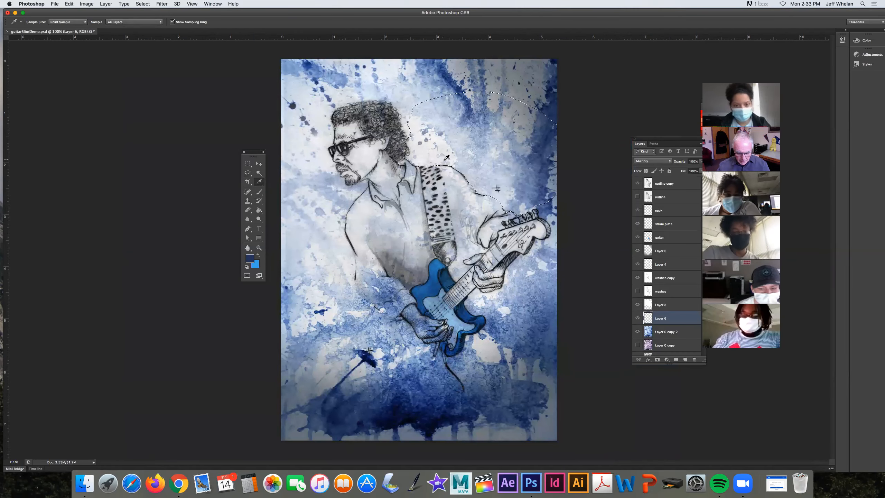
{"action": "key", "text": "b"}
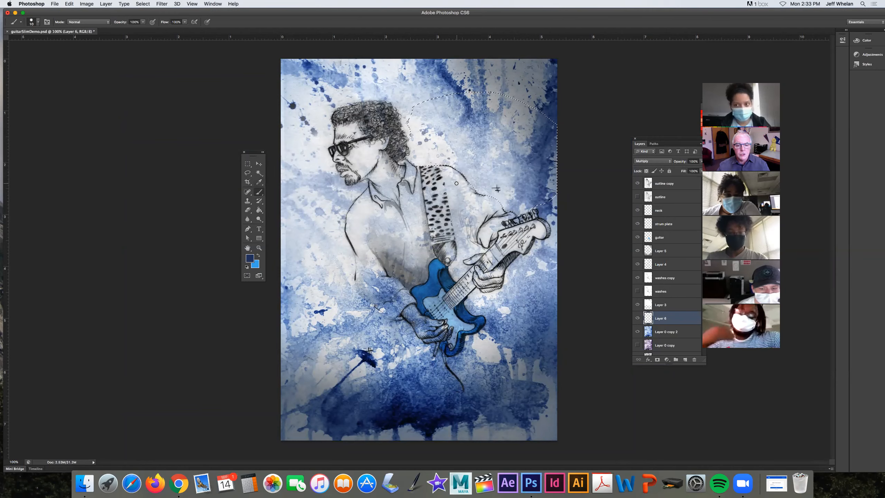
{"action": "left_click", "coordinate": [38, 23]}
{"action": "left_click_drag", "start_coordinate": [18, 46], "coordinate": [51, 45]}
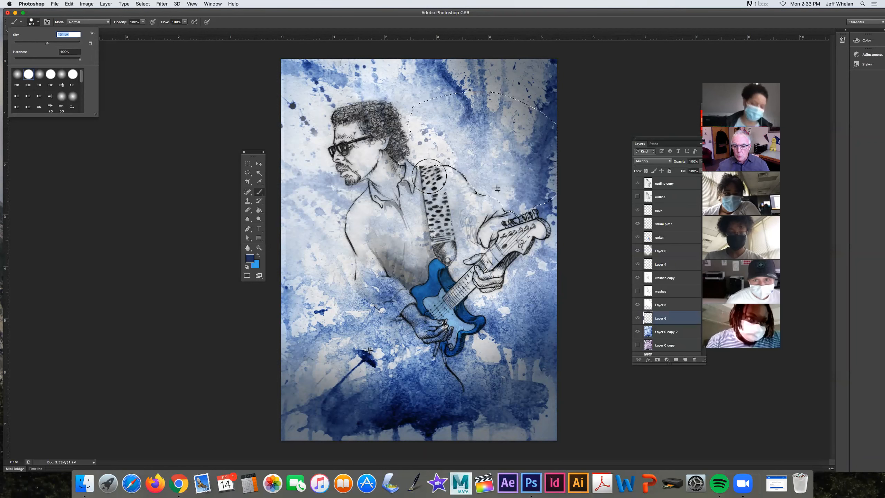
- Try a dark blue dab above the shoulder, undo it, and set Layer 6's blending mode to Normal
{"action": "left_click", "coordinate": [479, 155]}
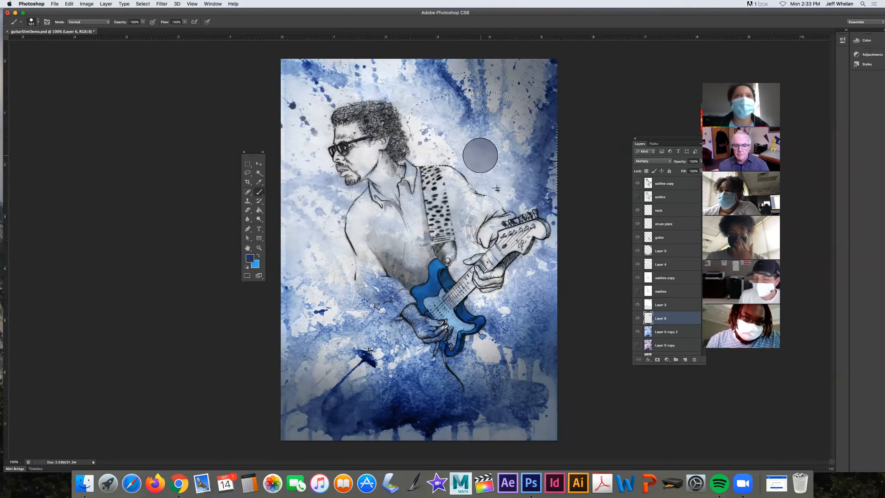
{"action": "key", "text": "super+z"}
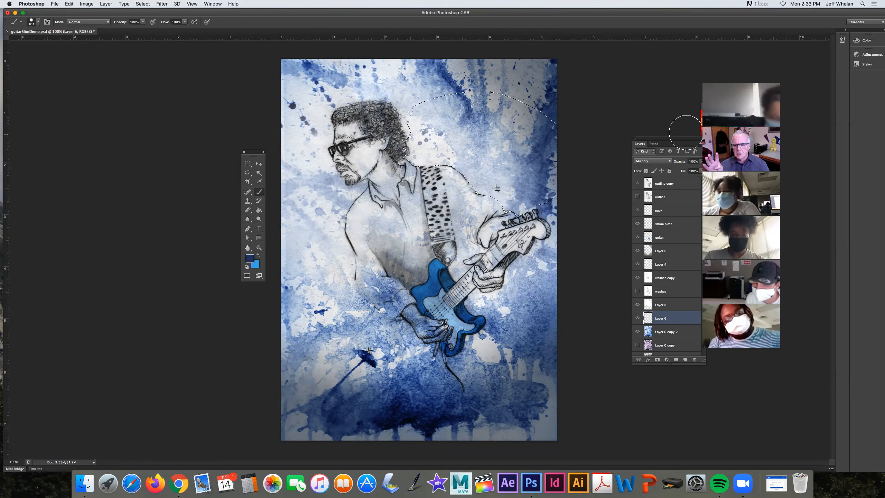
{"action": "left_click", "coordinate": [653, 161]}
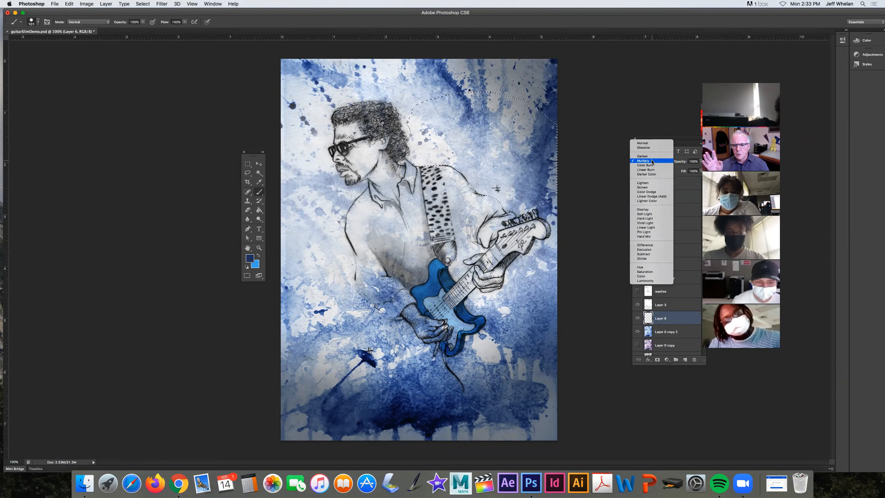
{"action": "left_click", "coordinate": [643, 143]}
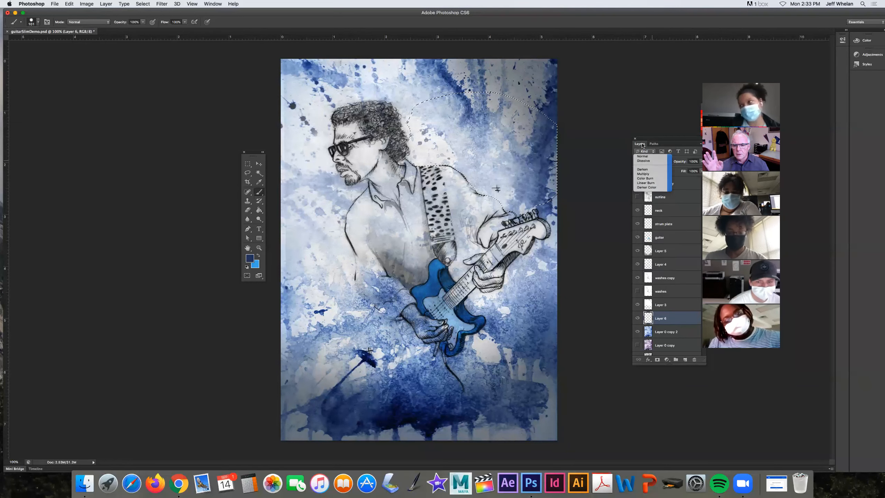
- Test the hard brush with a dab on the background above the arm, and undo it
{"action": "left_click", "coordinate": [494, 151]}
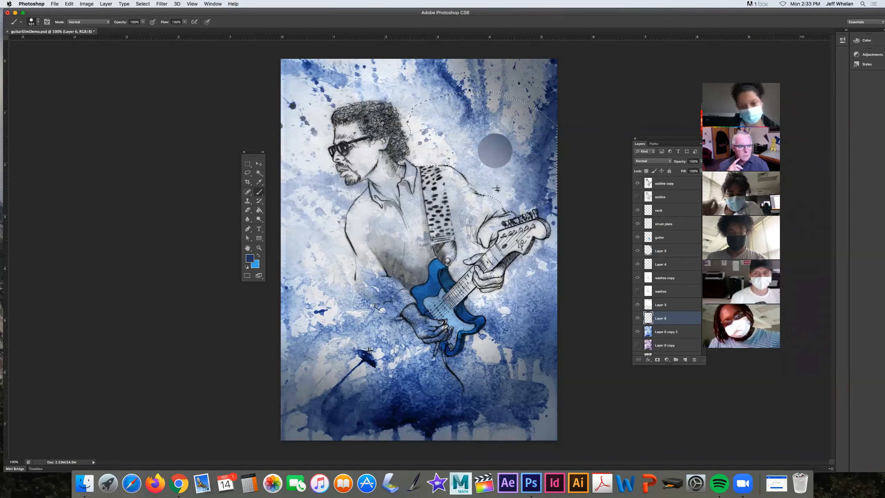
{"action": "left_click", "coordinate": [69, 4]}
{"action": "left_click", "coordinate": [74, 12]}
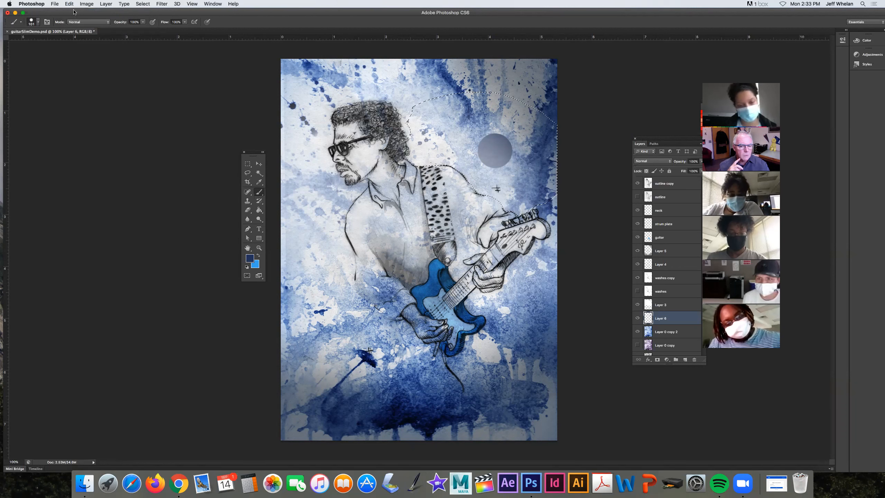
{"action": "left_click", "coordinate": [69, 4]}
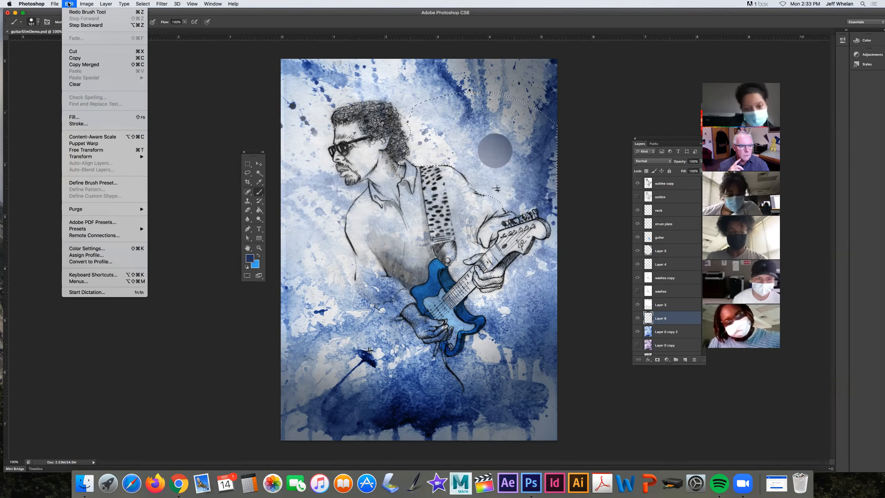
{"action": "left_click", "coordinate": [82, 25]}
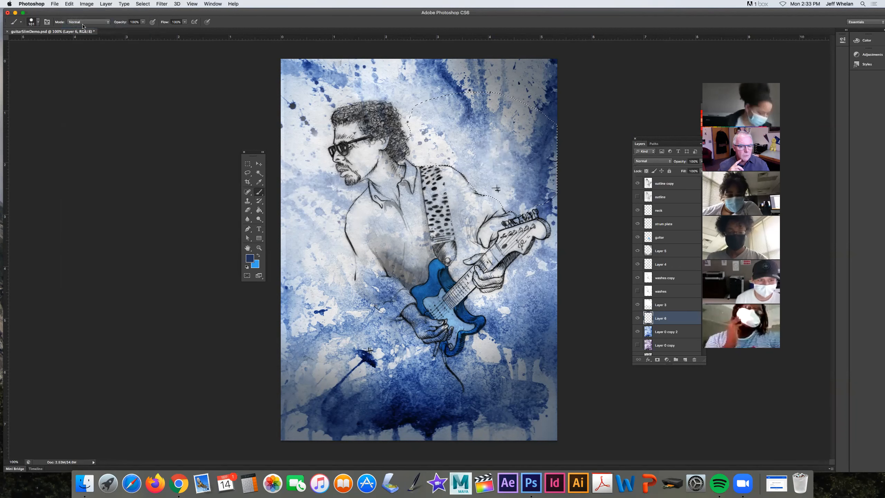
- Choose a soft round brush with 0% hardness, try dark blue shading along the shoulder and arm, and undo the stroke
{"action": "left_click", "coordinate": [37, 22]}
{"action": "left_click", "coordinate": [40, 75]}
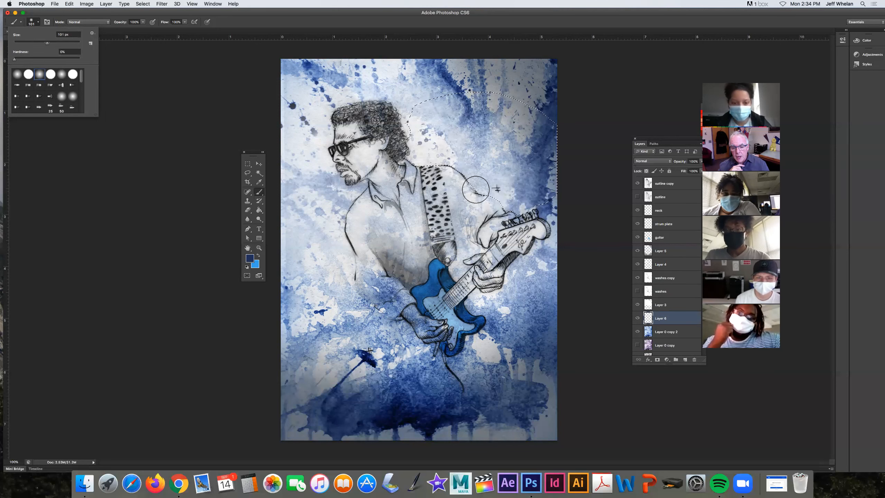
{"action": "left_click", "coordinate": [397, 160]}
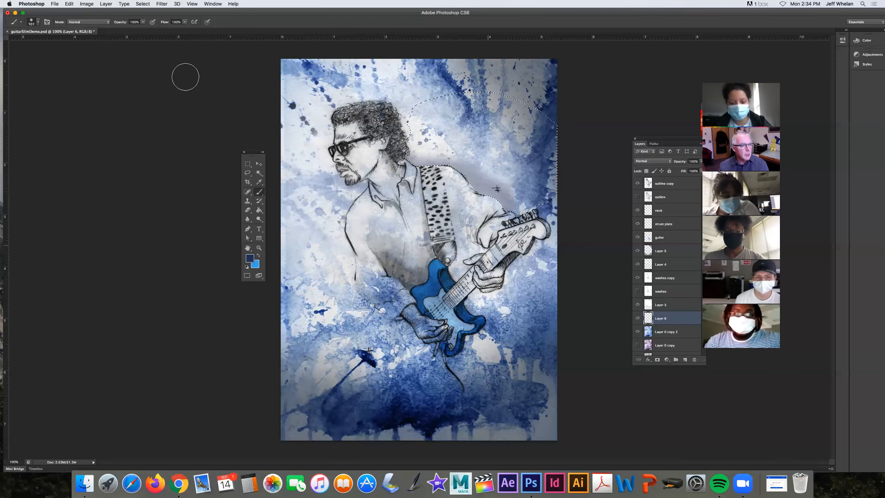
{"action": "left_click", "coordinate": [68, 4]}
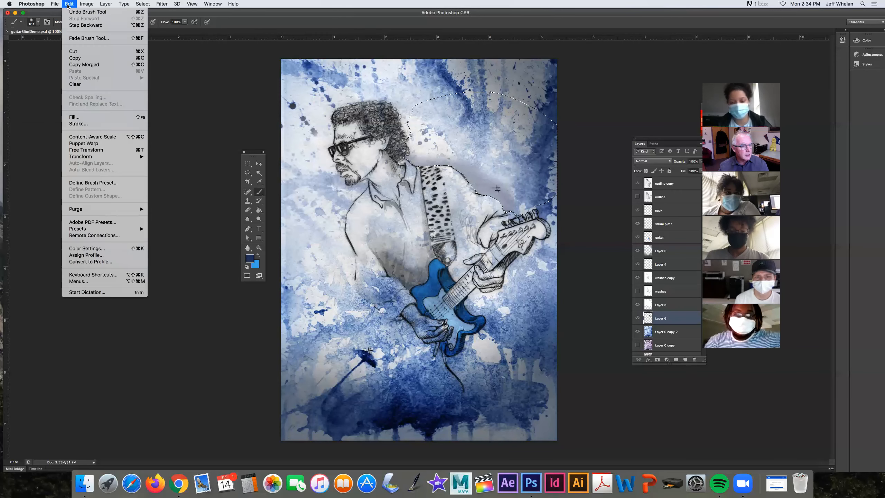
{"action": "left_click", "coordinate": [75, 12]}
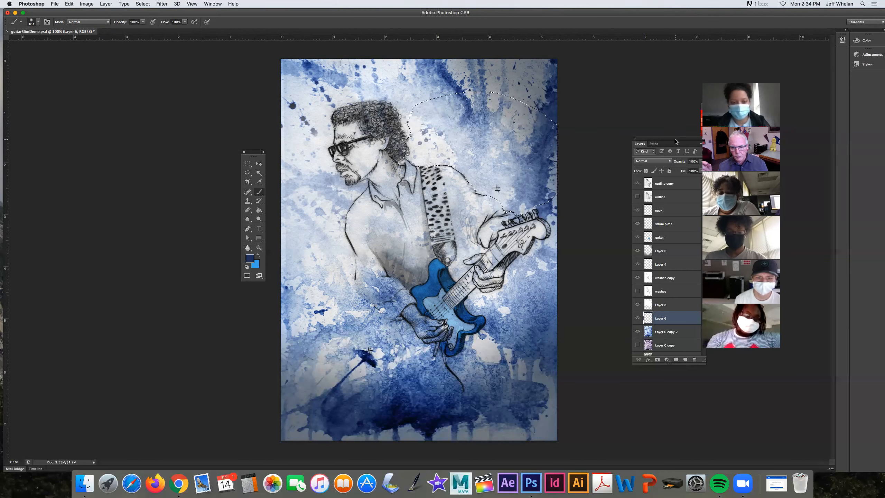
- Swap to the light blue foreground color, try a soft stroke along the shoulder and upper arm, and undo it
{"action": "left_click_drag", "start_coordinate": [679, 142], "coordinate": [637, 121]}
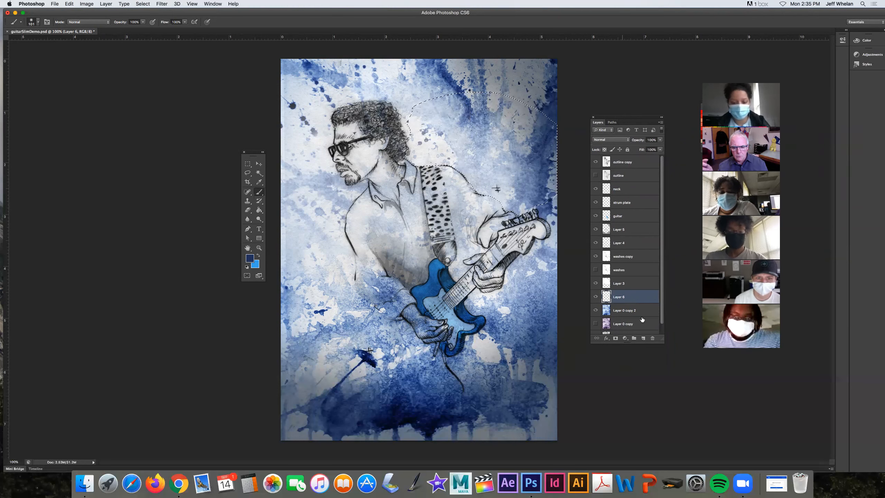
{"action": "scroll", "coordinate": [663, 308], "scroll_direction": "down", "scroll_amount": 1}
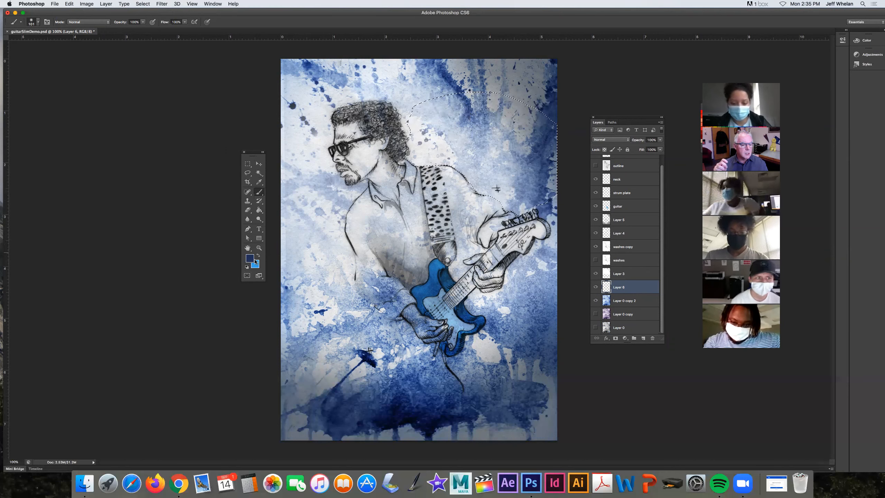
{"action": "key", "text": "x"}
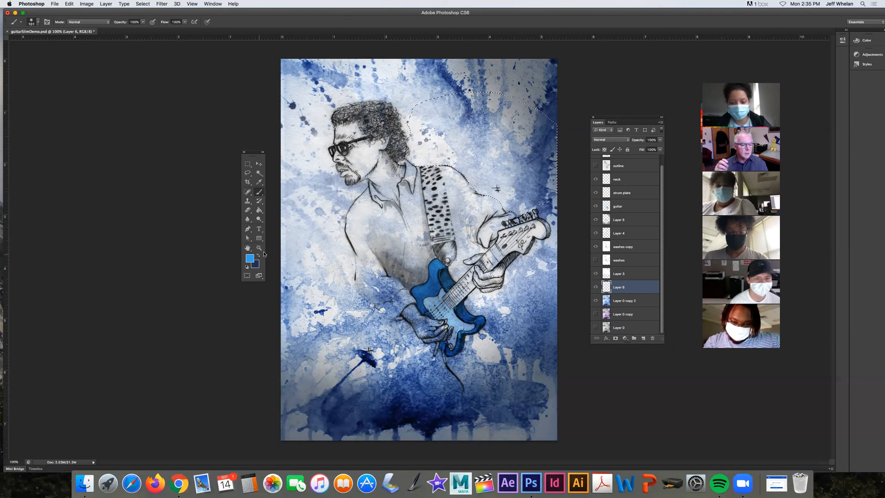
{"action": "left_click_drag", "start_coordinate": [453, 172], "coordinate": [485, 197]}
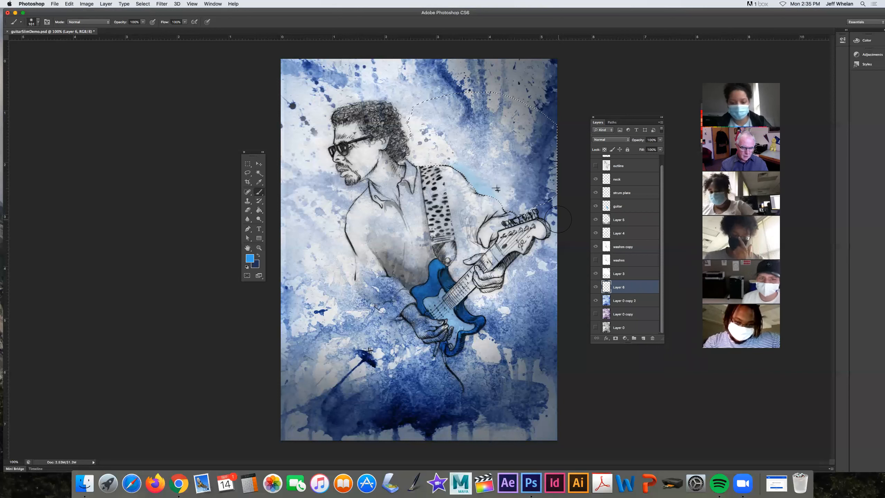
{"action": "left_click", "coordinate": [56, 4]}
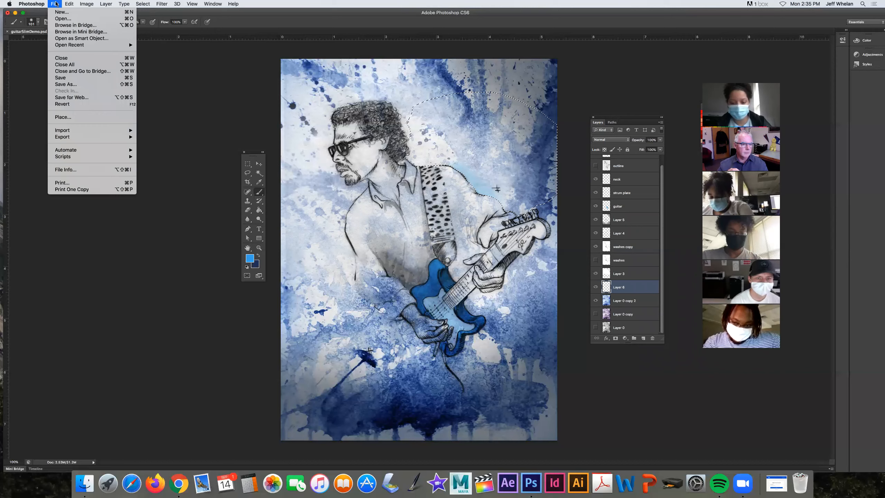
{"action": "mouse_move", "coordinate": [70, 4]}
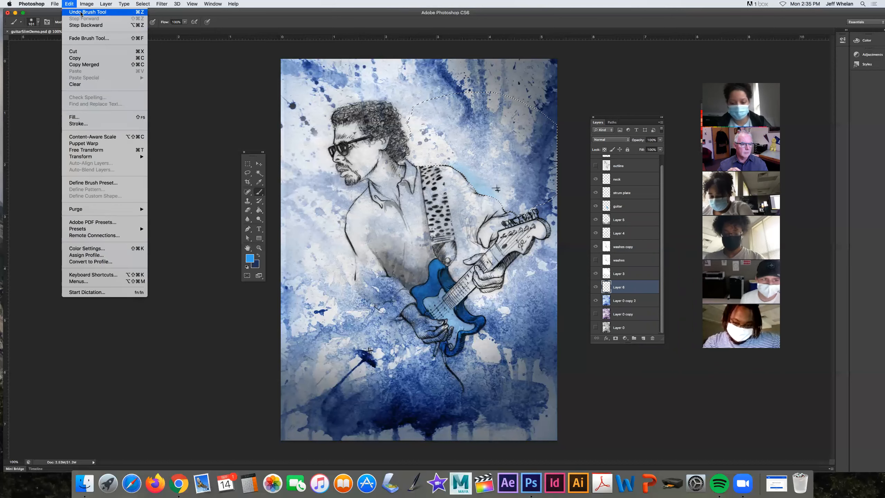
{"action": "left_click", "coordinate": [81, 13]}
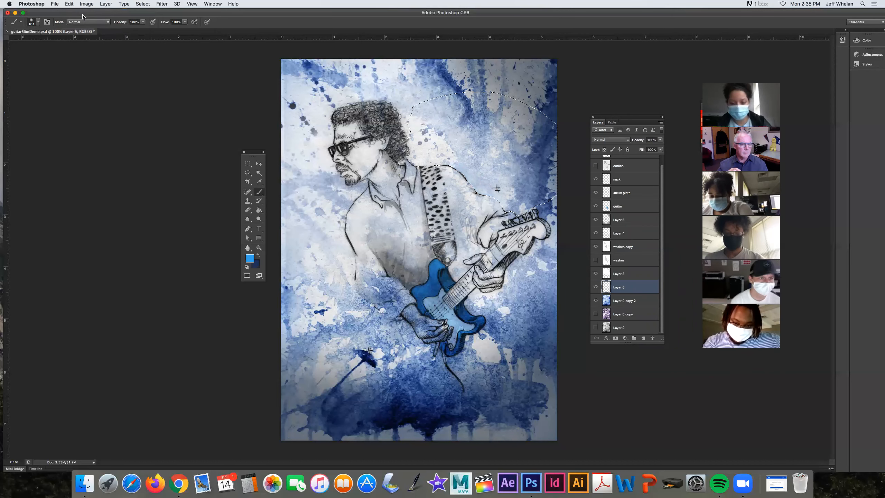
- Swap the dark blue back, brighten it to #4569b6, and softly shade the background along the shoulder and arm
{"action": "left_click", "coordinate": [258, 255]}
{"action": "left_click", "coordinate": [253, 259]}
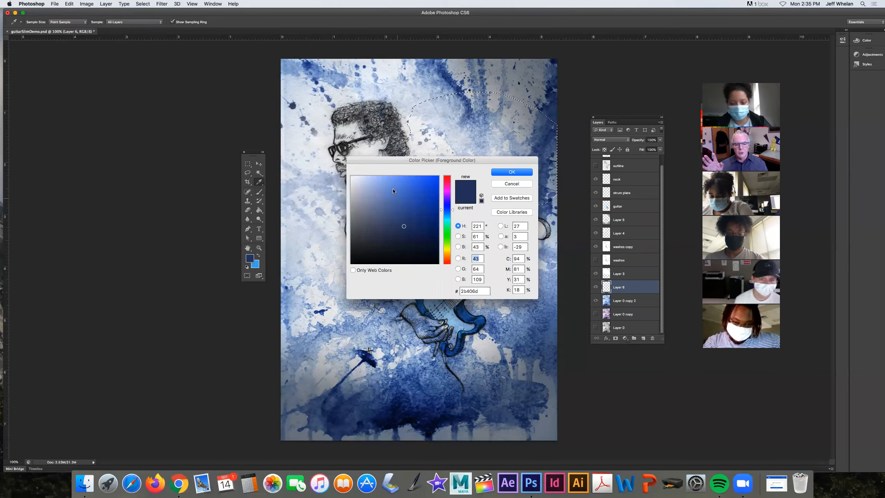
{"action": "left_click_drag", "start_coordinate": [403, 226], "coordinate": [405, 201]}
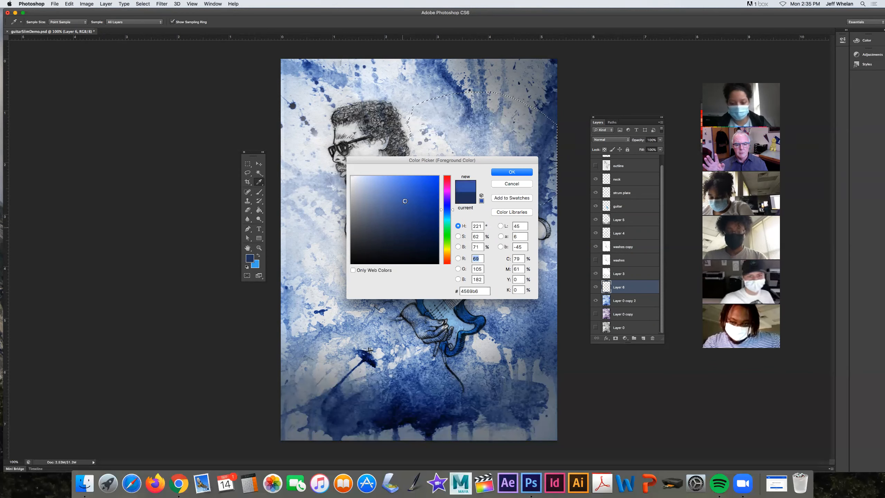
{"action": "left_click", "coordinate": [511, 172]}
{"action": "key", "text": "b"}
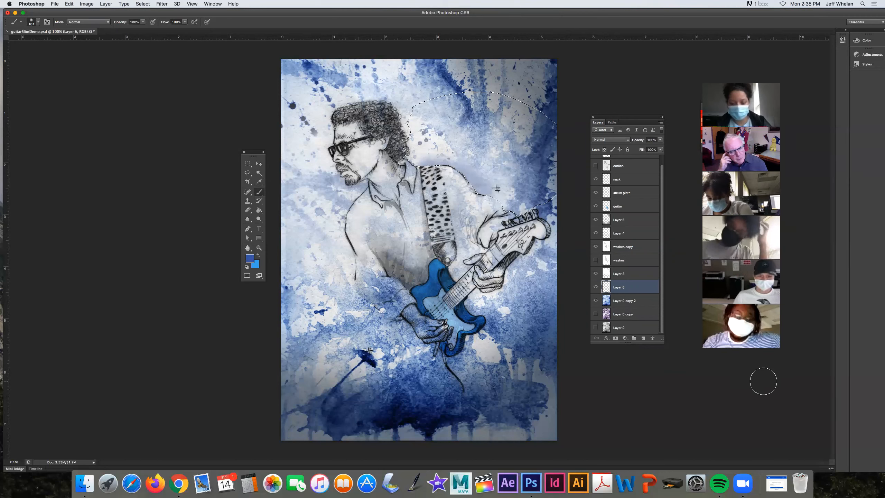
- Set Layer 6's blending mode to Multiply and hide the selection outline
{"action": "left_click", "coordinate": [601, 139]}
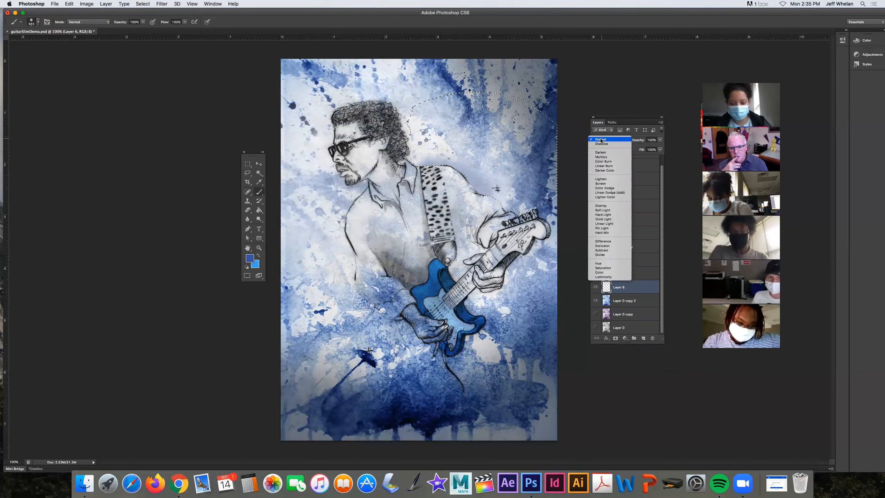
{"action": "left_click", "coordinate": [598, 157]}
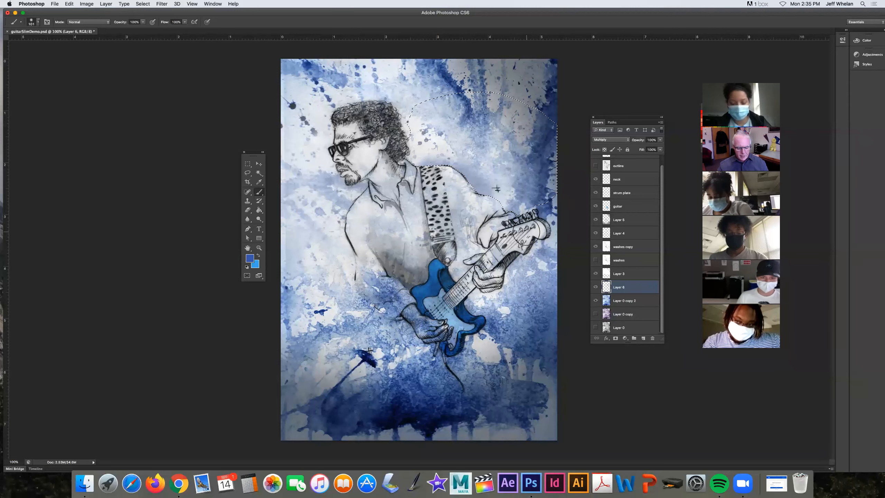
{"action": "key", "text": "super+h"}
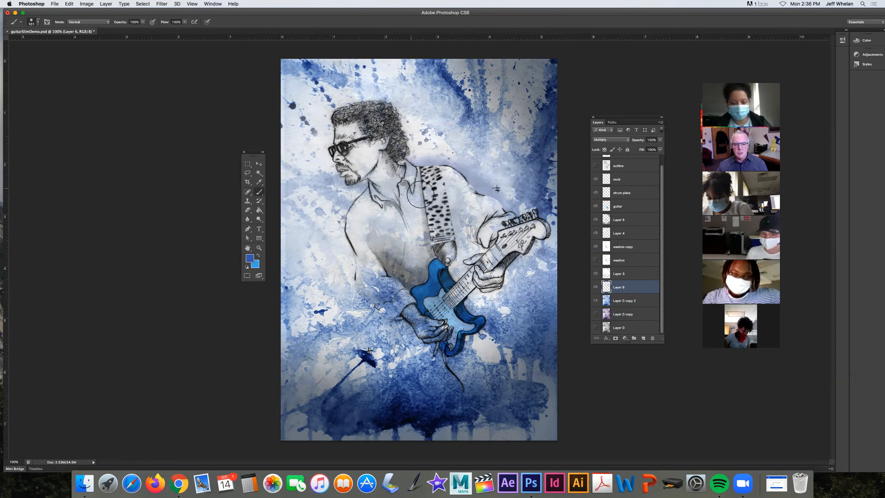
- Enlarge the soft brush to 447 px and build up broader blue shading behind the shoulder and arm
{"action": "left_click", "coordinate": [39, 23]}
{"action": "left_click_drag", "start_coordinate": [47, 43], "coordinate": [72, 45]}
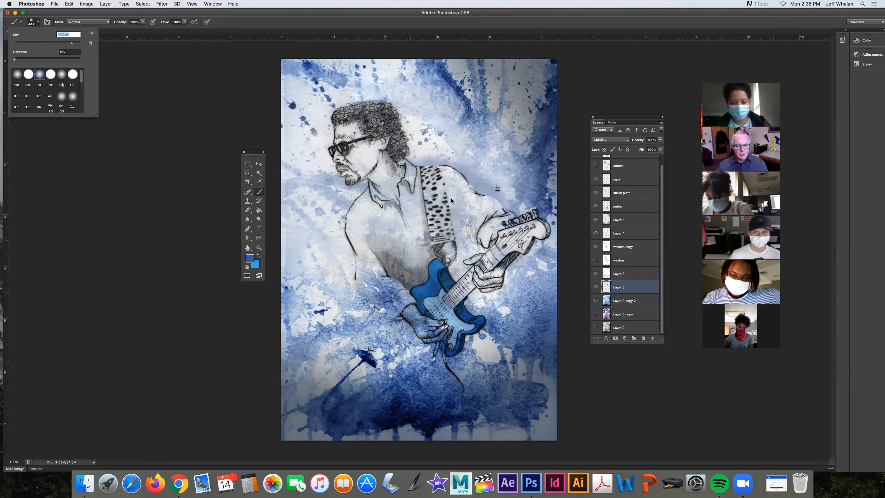
{"action": "left_click", "coordinate": [463, 195]}
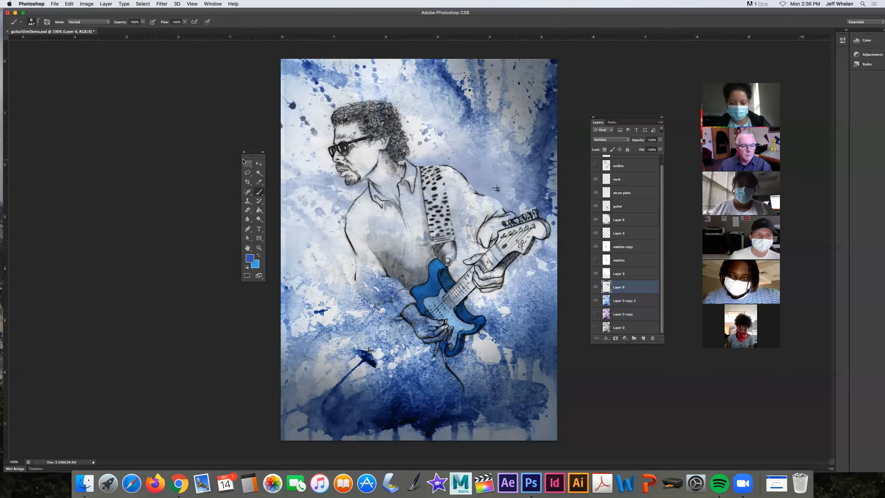
- Compare the blue shading without Layer 0 copy 2 and over the gray Layer 0 texture, and restore the original layer visibility
{"action": "left_click", "coordinate": [259, 164]}
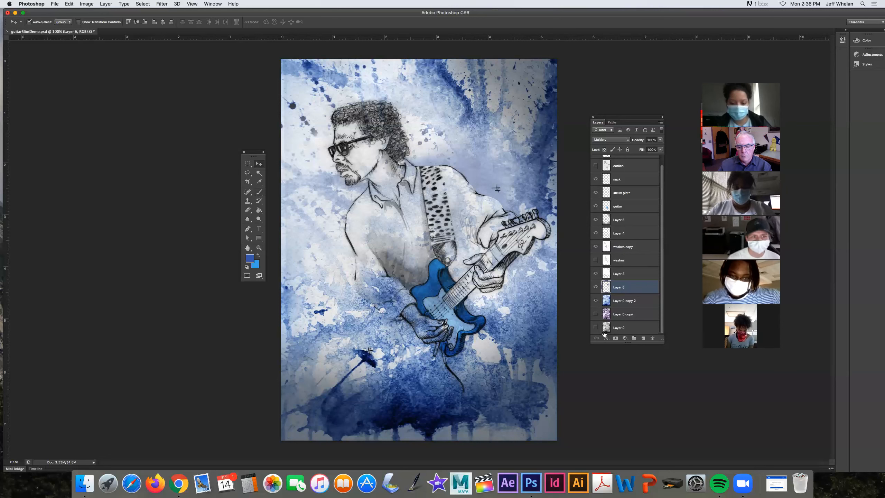
{"action": "left_click", "coordinate": [595, 300]}
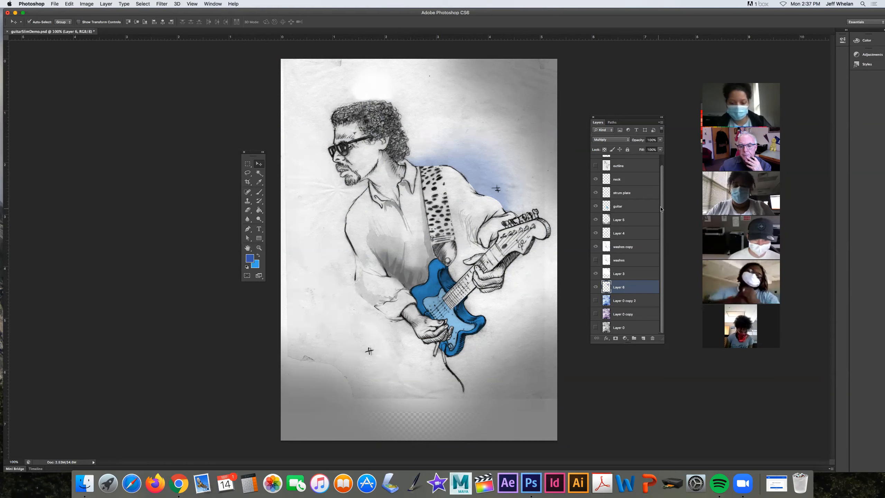
{"action": "scroll", "coordinate": [663, 213], "scroll_direction": "up", "scroll_amount": 2}
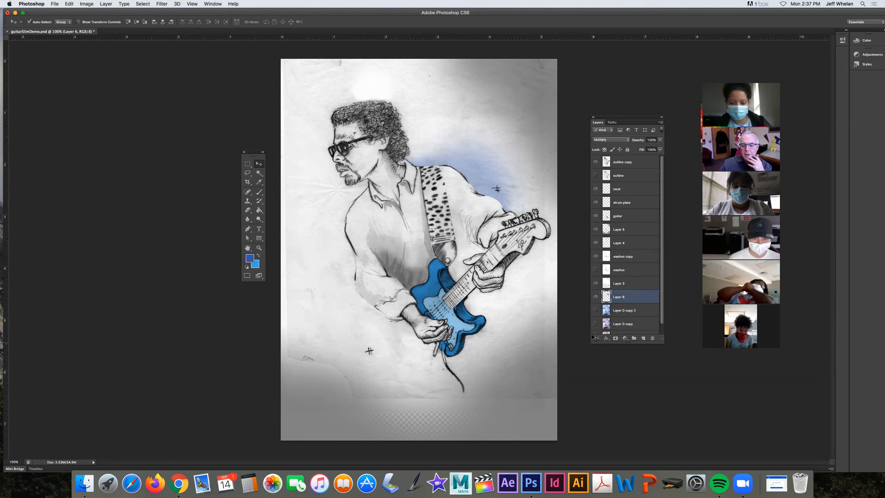
{"action": "scroll", "coordinate": [655, 310], "scroll_direction": "down", "scroll_amount": 1}
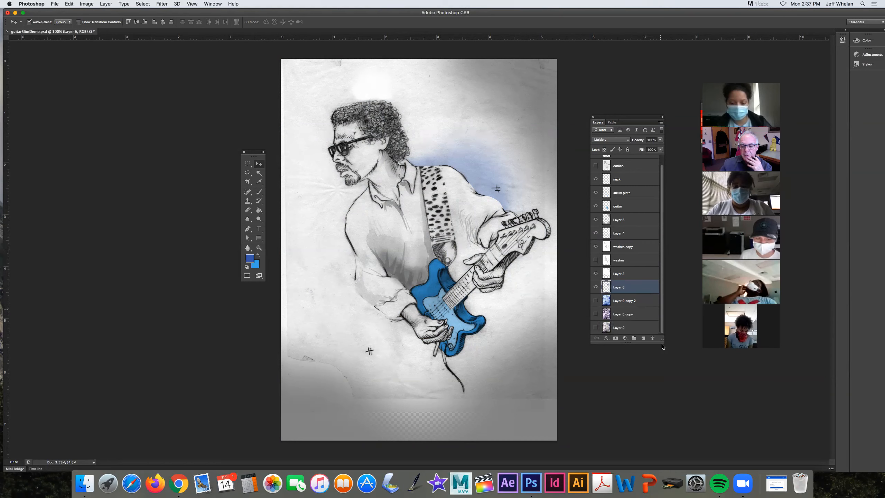
{"action": "left_click", "coordinate": [595, 328]}
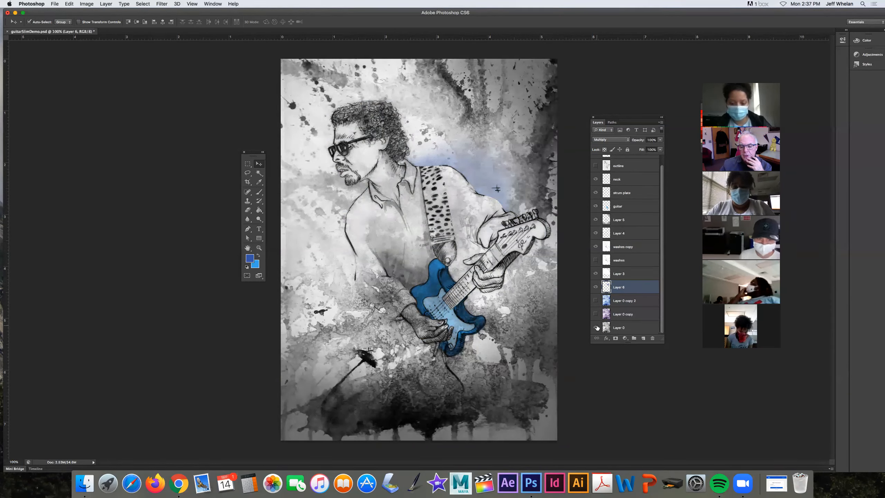
{"action": "left_click", "coordinate": [595, 300]}
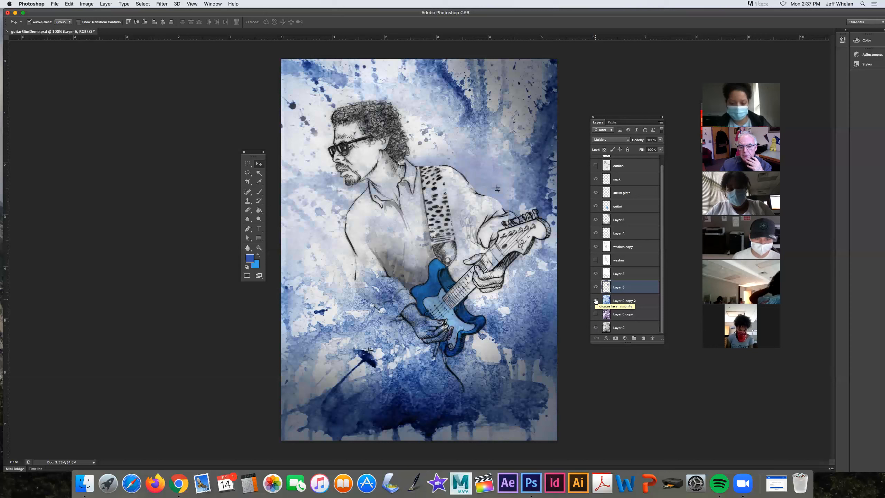
{"action": "left_click", "coordinate": [596, 328]}
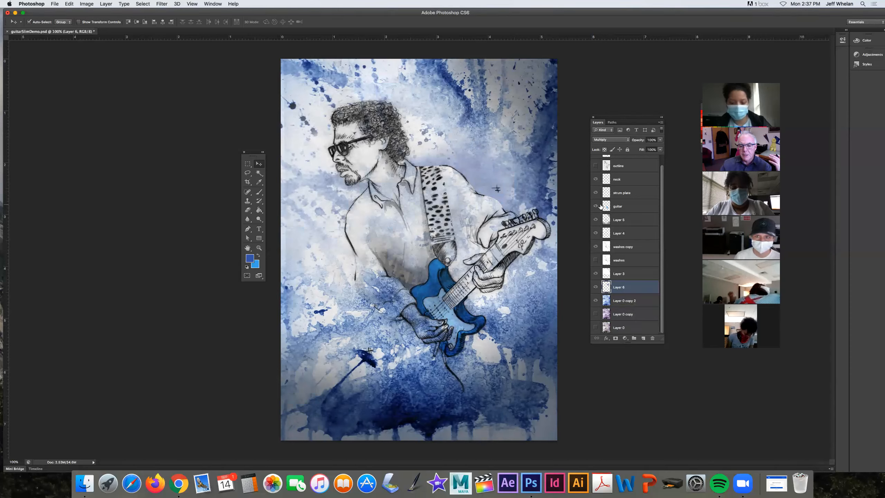